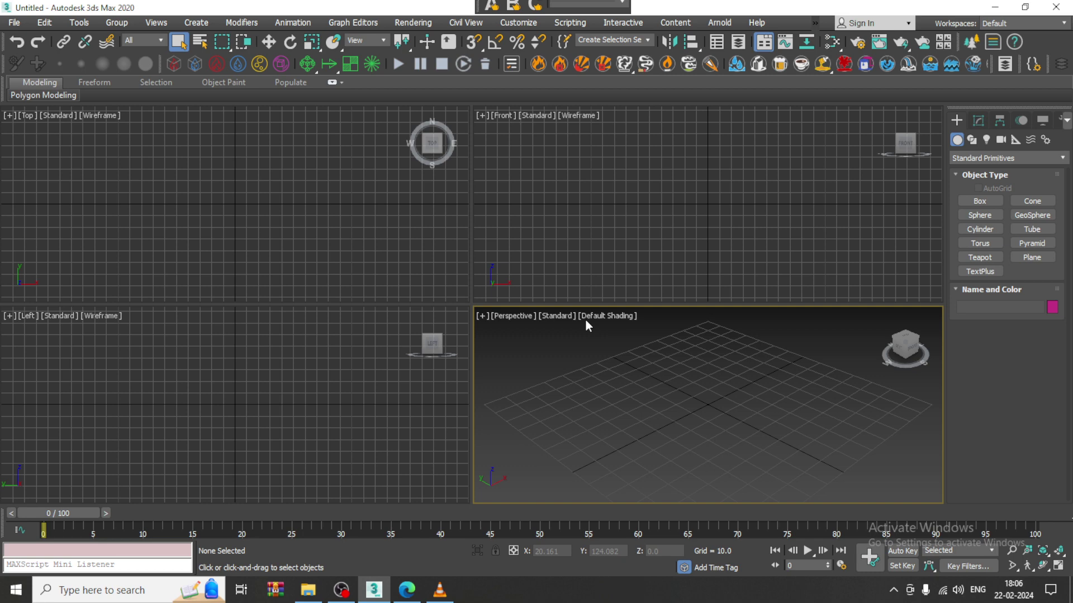
click(554, 251)
click(413, 244)
click(371, 413)
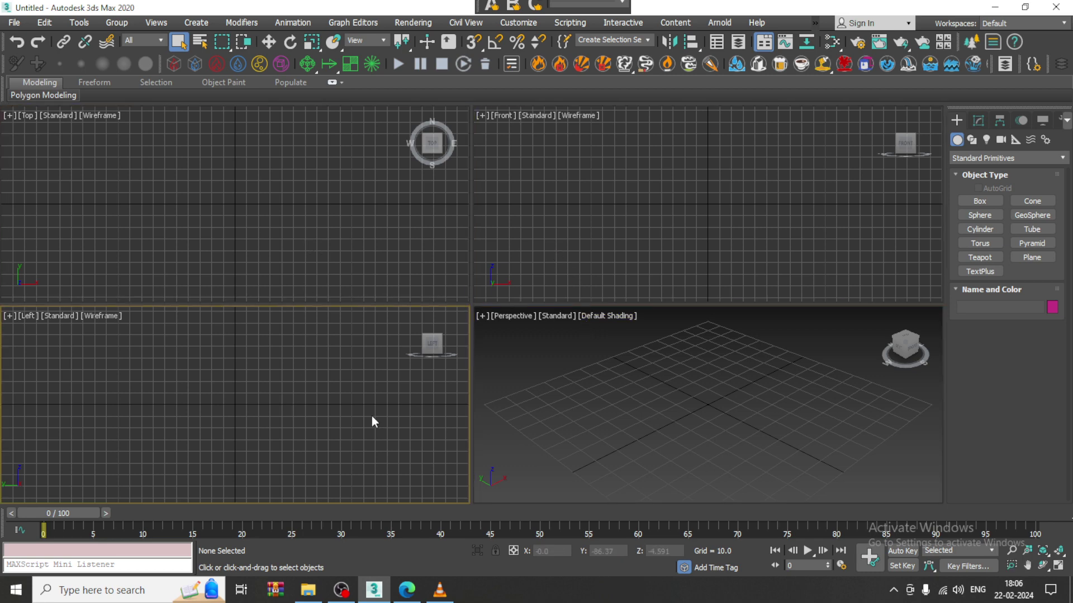
click(536, 380)
click(564, 213)
click(403, 229)
click(349, 391)
click(735, 409)
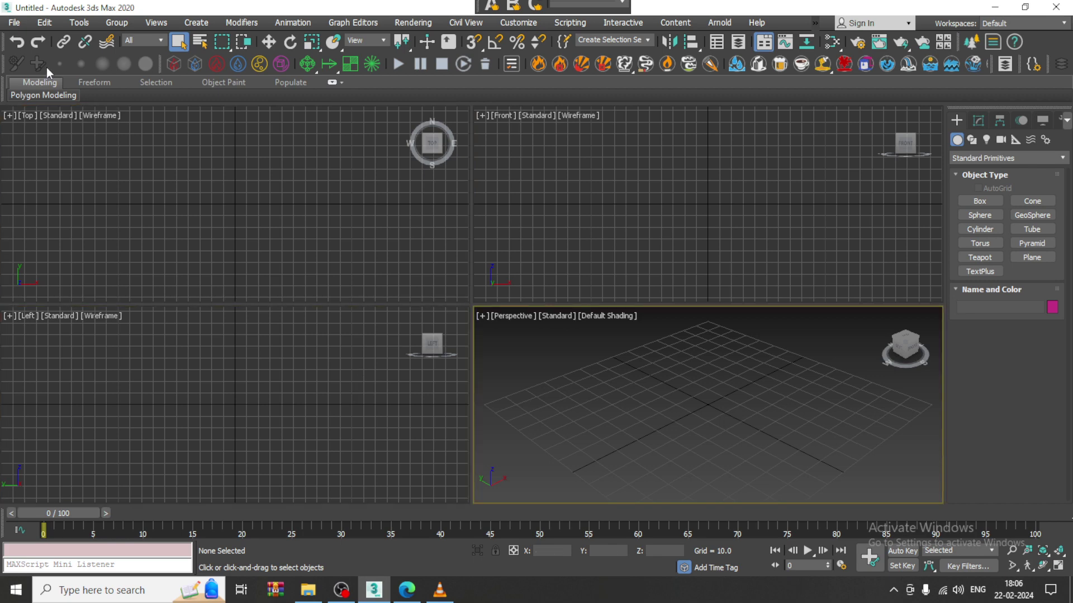
Open the reference image rail.jpg from the February 2024 folder on drive D: in the image viewer
click(19, 25)
click(85, 109)
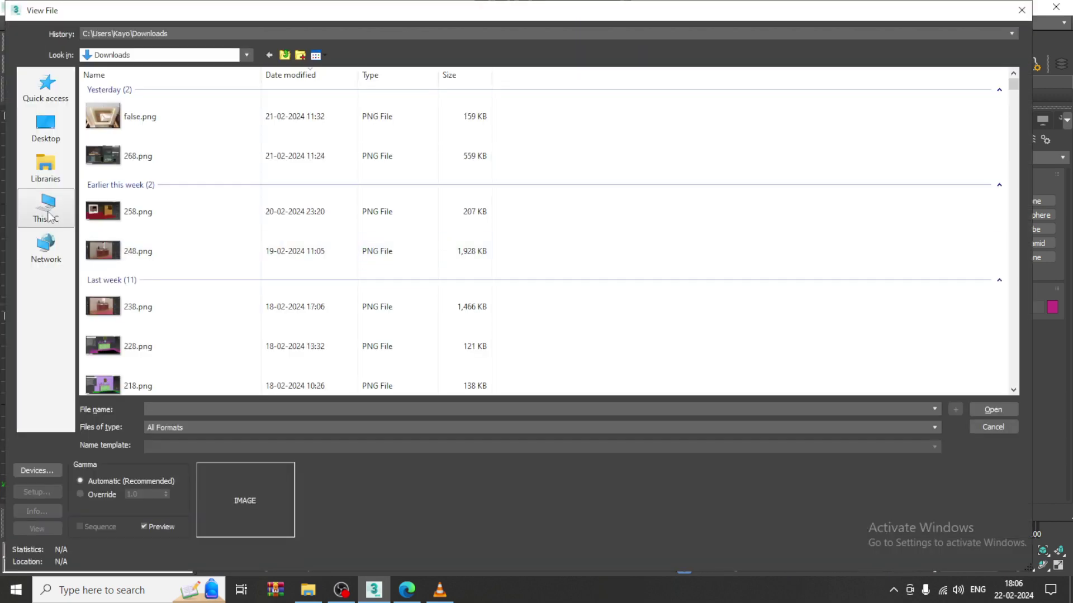
click(50, 211)
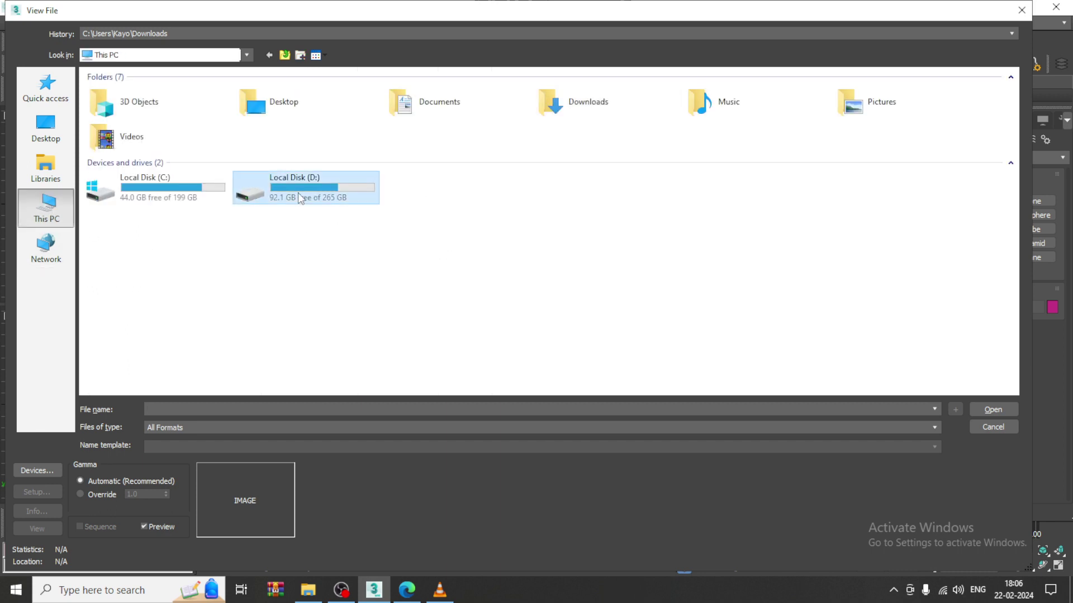
double_click(300, 193)
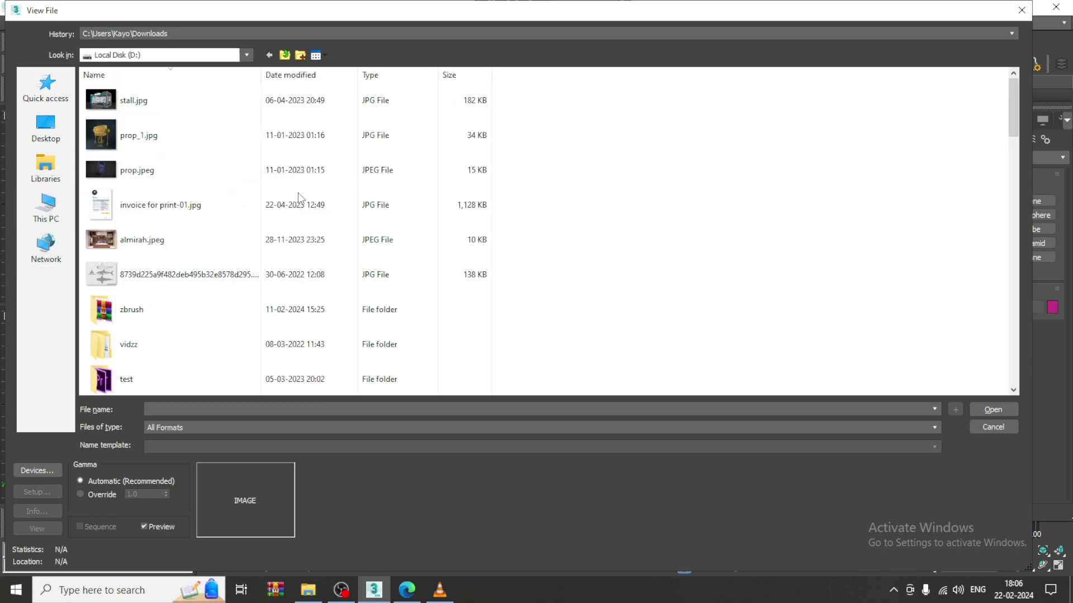
click(161, 166)
scroll(162, 166, down, 5)
double_click(175, 139)
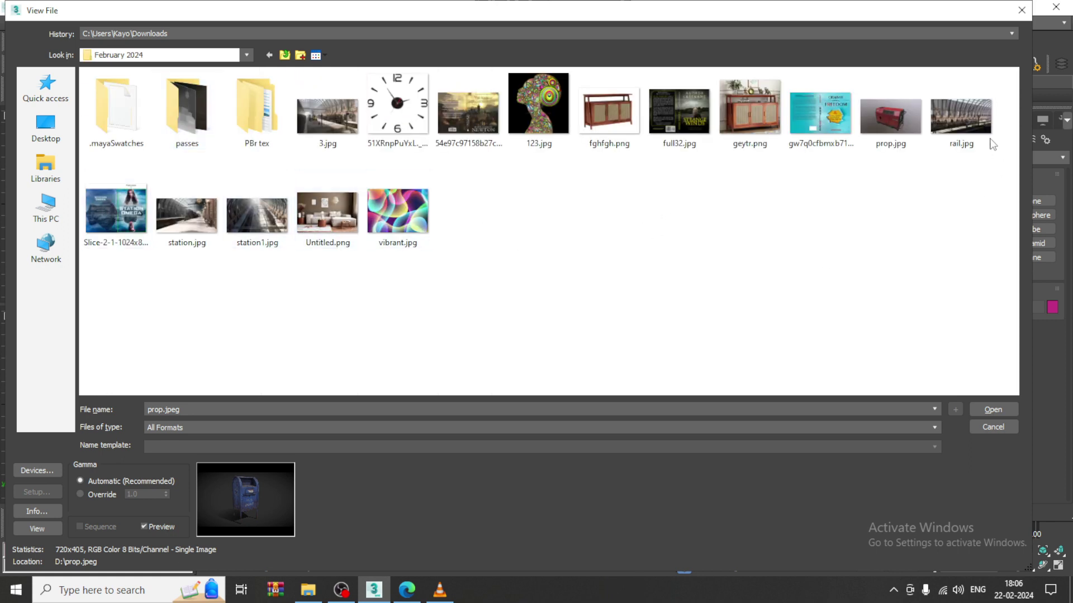
click(960, 123)
double_click(959, 124)
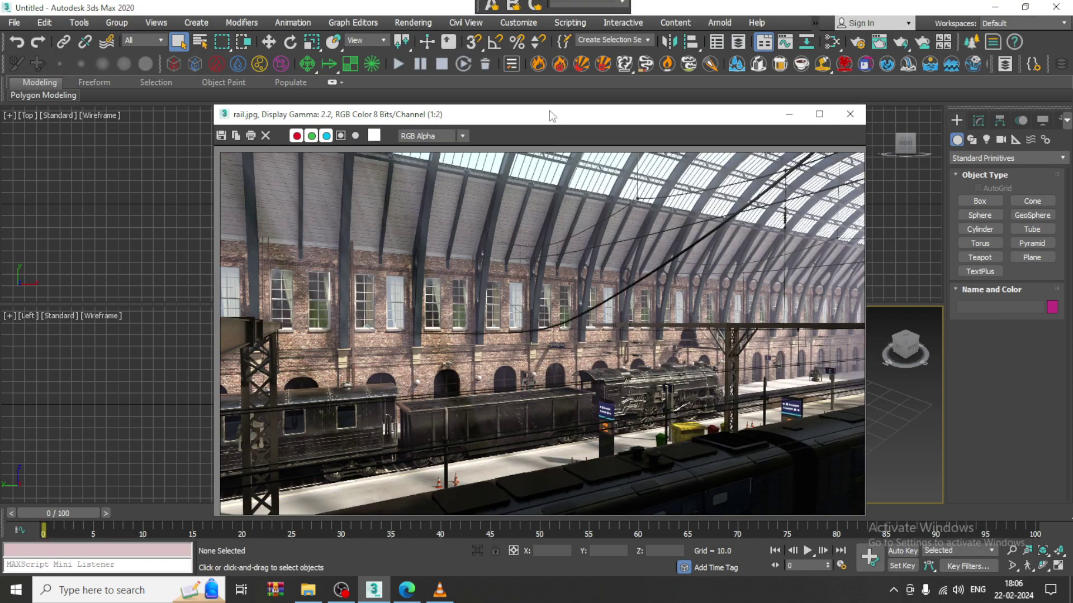
Shrink the rail.jpg reference window beside the modeling area and maximize the Perspective viewport
drag(552, 116, 338, 58)
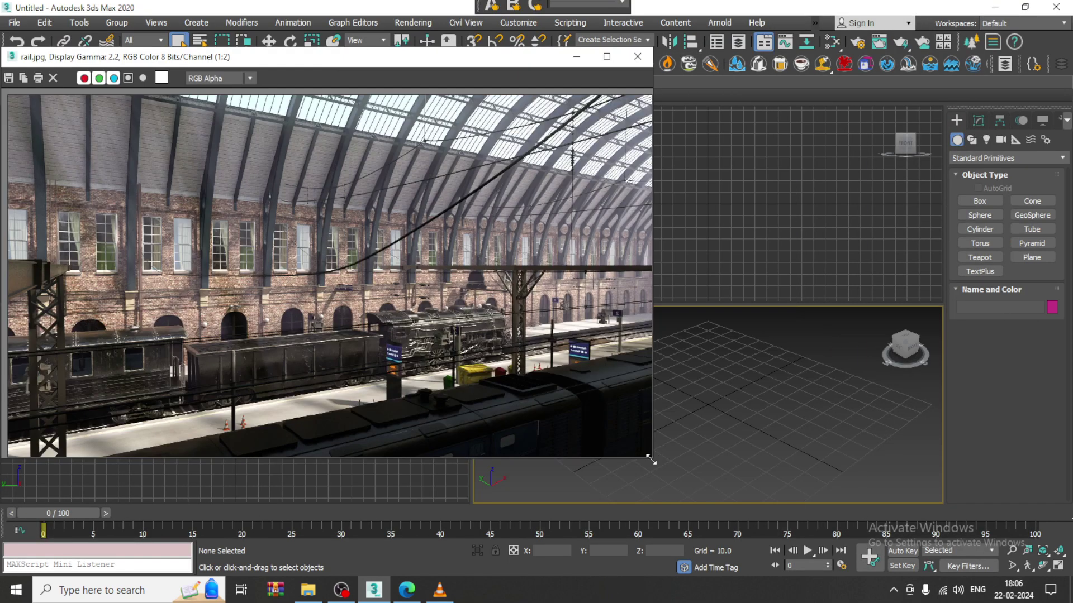
drag(651, 459, 529, 427)
middle_drag(94, 310, 216, 272)
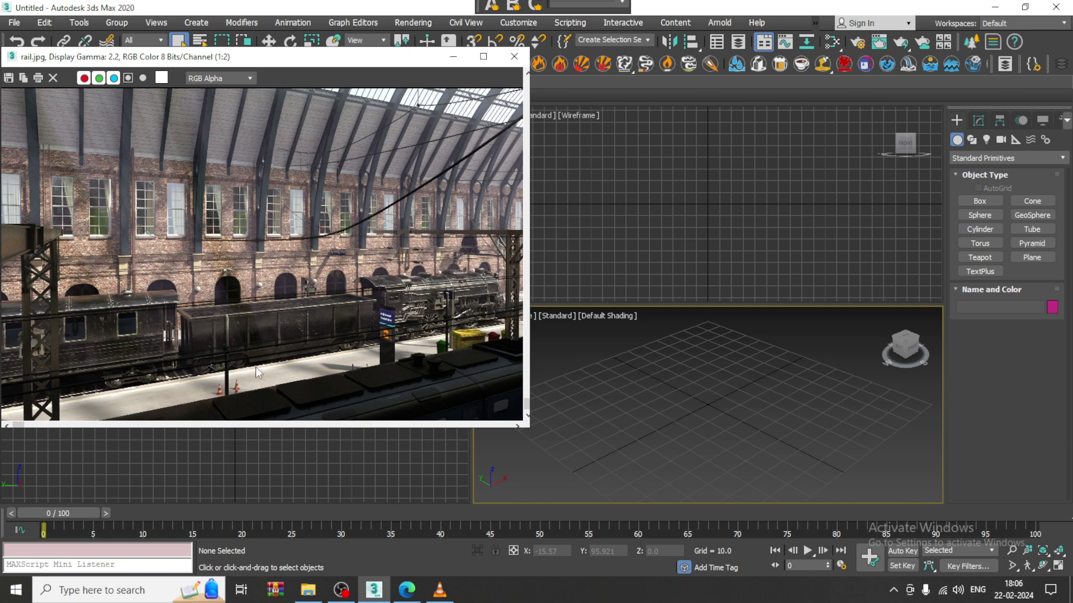
middle_drag(685, 414, 826, 417)
key(alt+w)
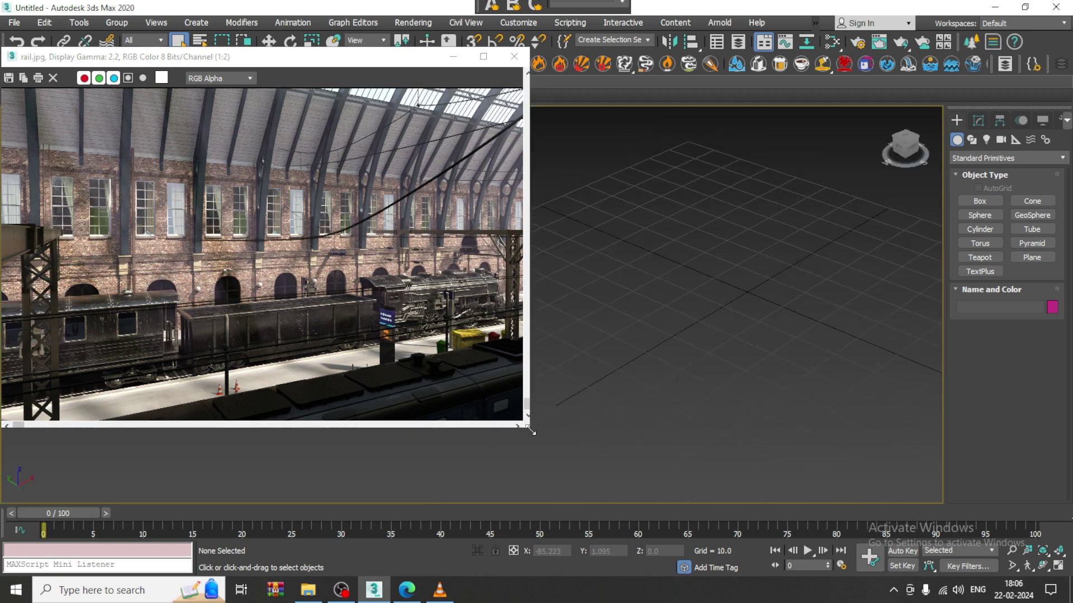
drag(531, 430, 443, 402)
middle_drag(274, 292, 254, 253)
scroll(267, 284, down, 1)
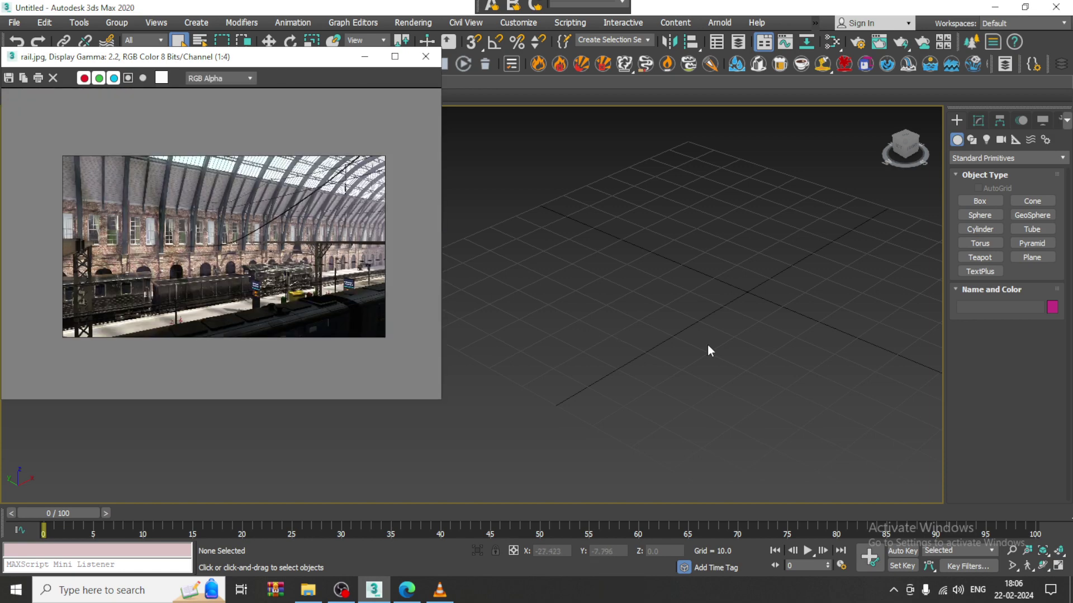
Create a large ground plane over the grid in the Perspective view and adjust its size with the Scale tool
scroll(707, 349, down, 5)
click(1032, 257)
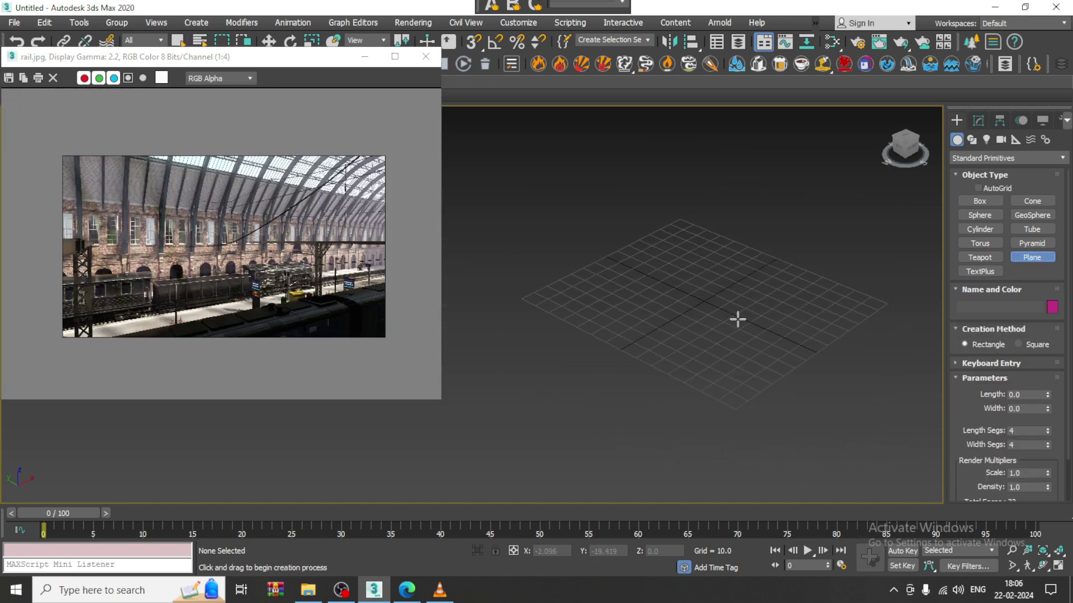
drag(695, 168, 585, 594)
key(w)
alt+middle_drag(665, 286, 748, 311)
key(r)
drag(725, 347, 711, 356)
alt+middle_drag(744, 325, 694, 267)
drag(730, 319, 738, 314)
key(w)
scroll(344, 279, up, 1)
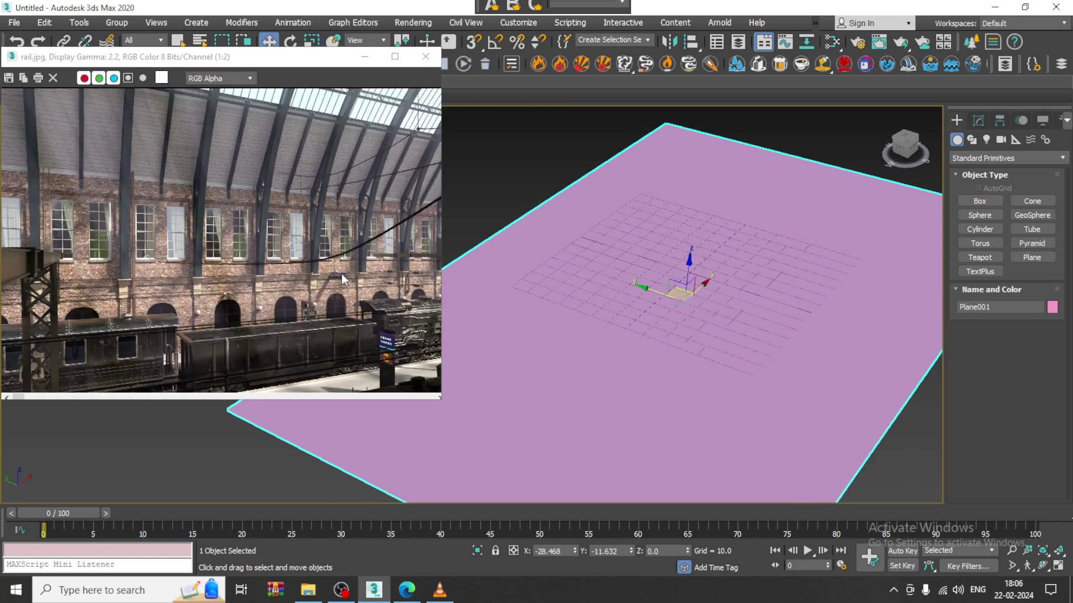
Draw a thin upright cylinder in the Front view above the plane, about 12.9 in radius and 3.7 in height
middle_drag(642, 318, 779, 301)
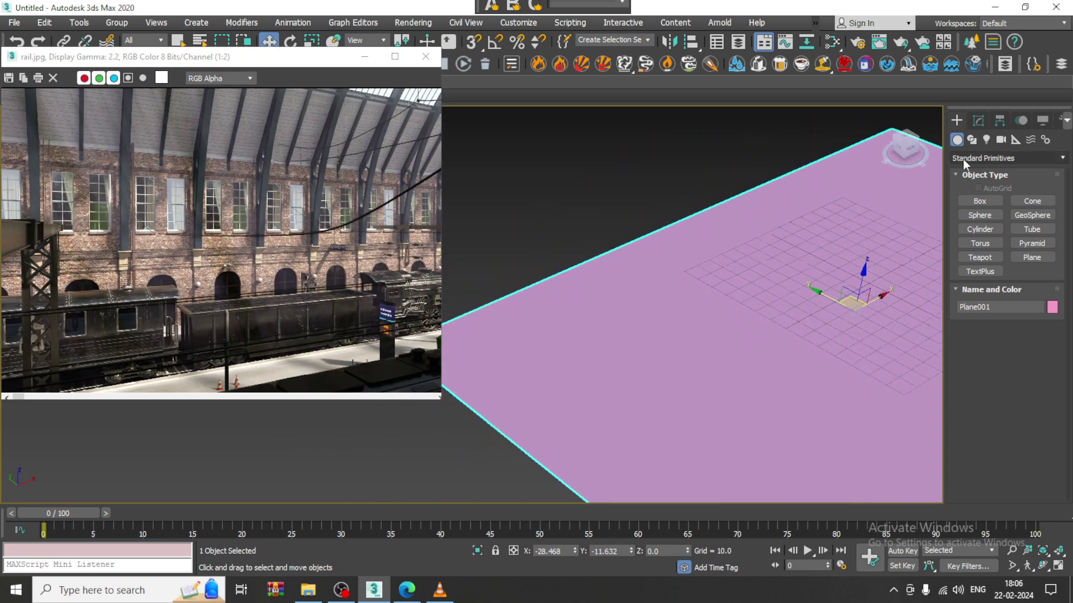
click(986, 227)
key(alt+w)
middle_click(704, 229)
key(alt+w)
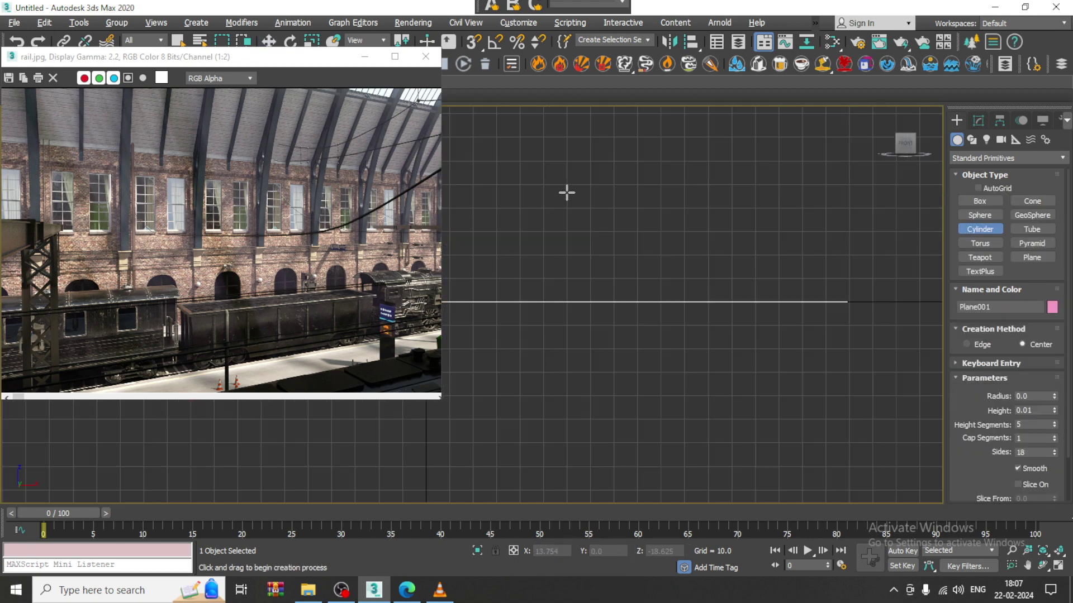
middle_drag(503, 177, 788, 226)
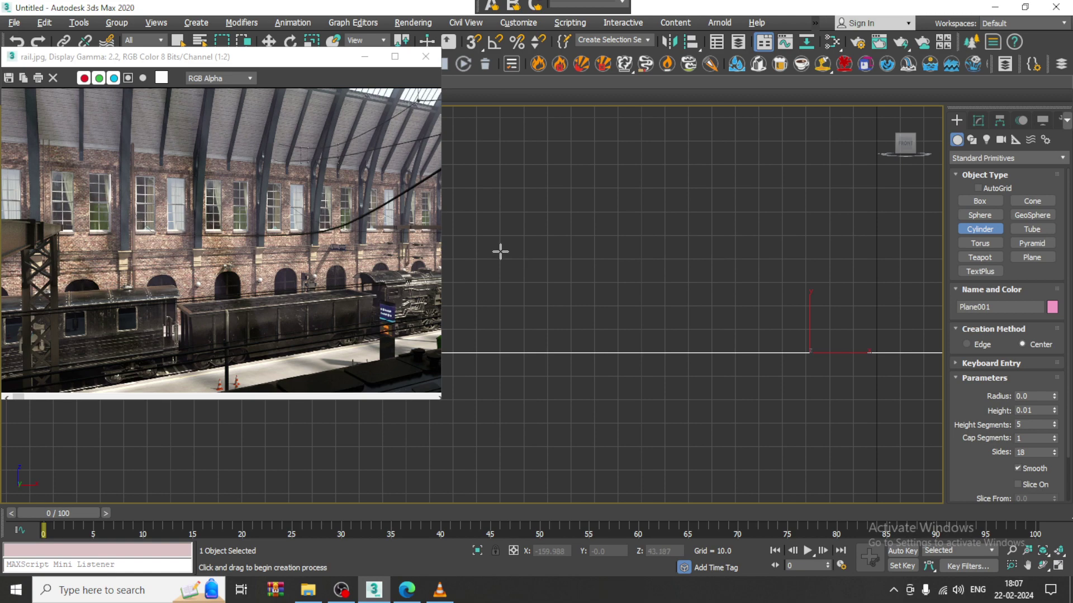
drag(500, 251, 525, 270)
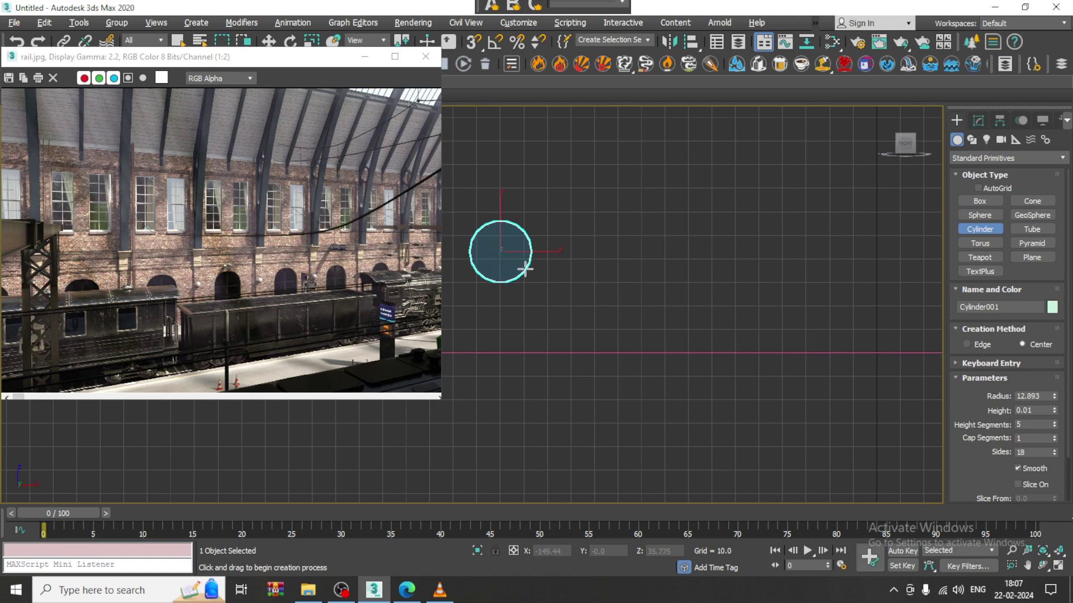
click(526, 258)
key(w)
key(alt+w)
key(alt+w)
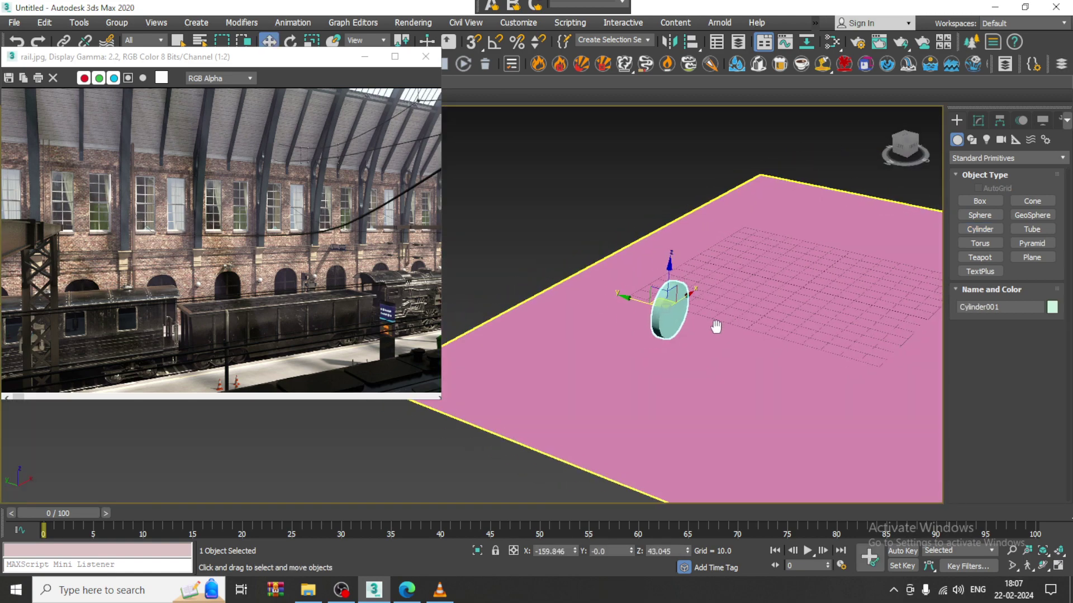
key(z)
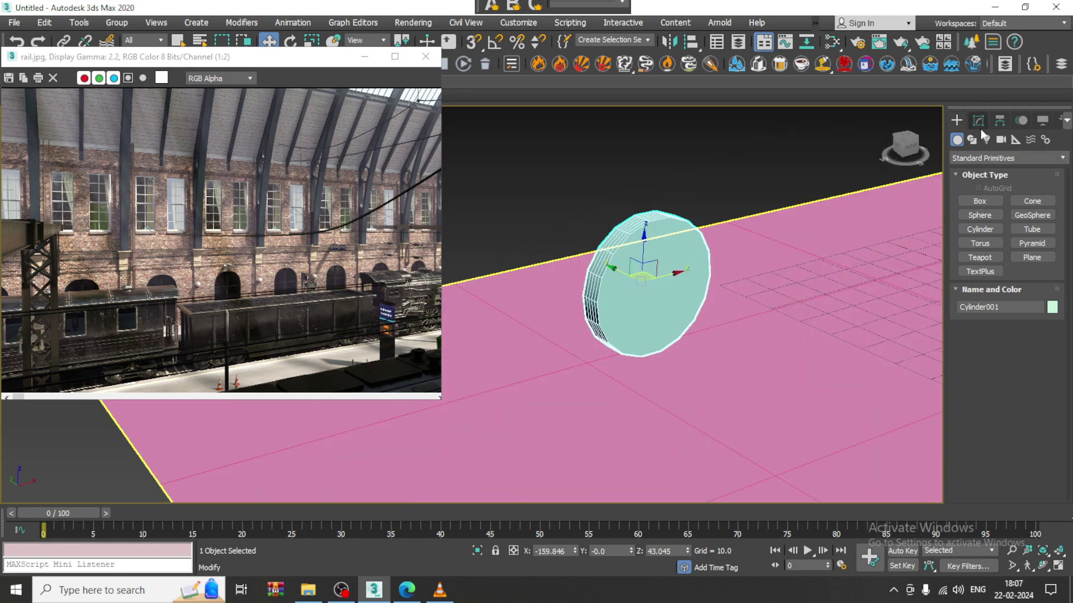
Set the cylinder to 2 height segments and 24 sides
click(979, 120)
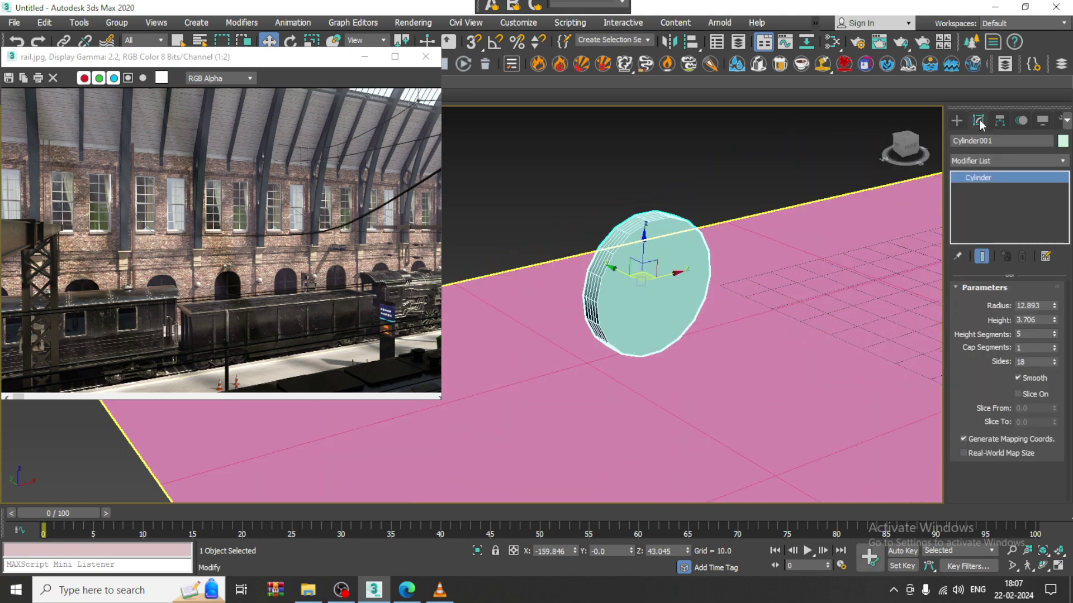
click(1054, 336)
click(1055, 336)
click(1055, 337)
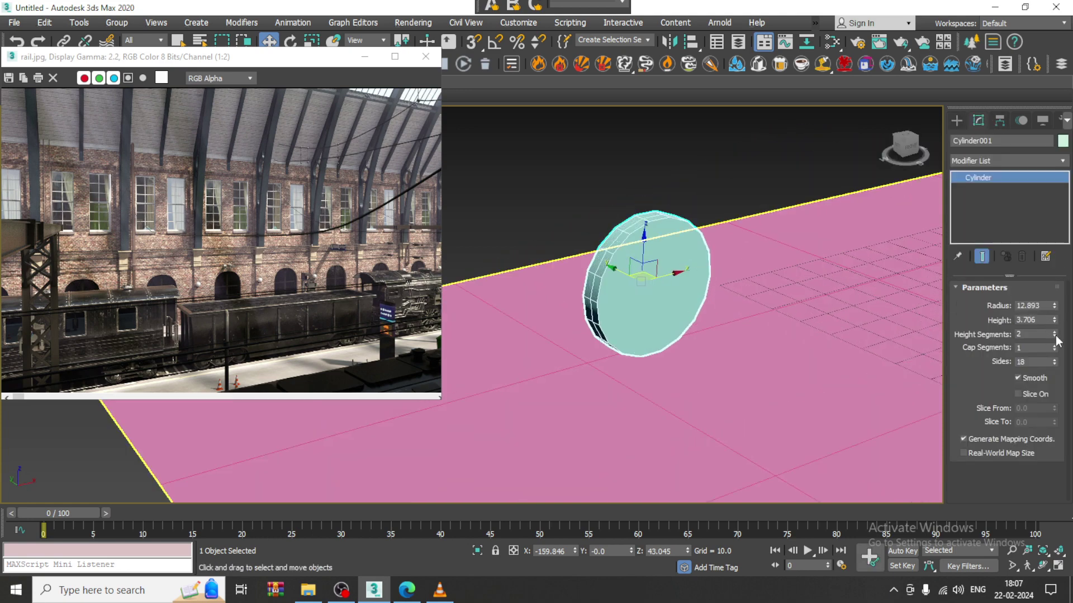
click(1054, 360)
click(1054, 360)
click(1054, 360)
click(1054, 360)
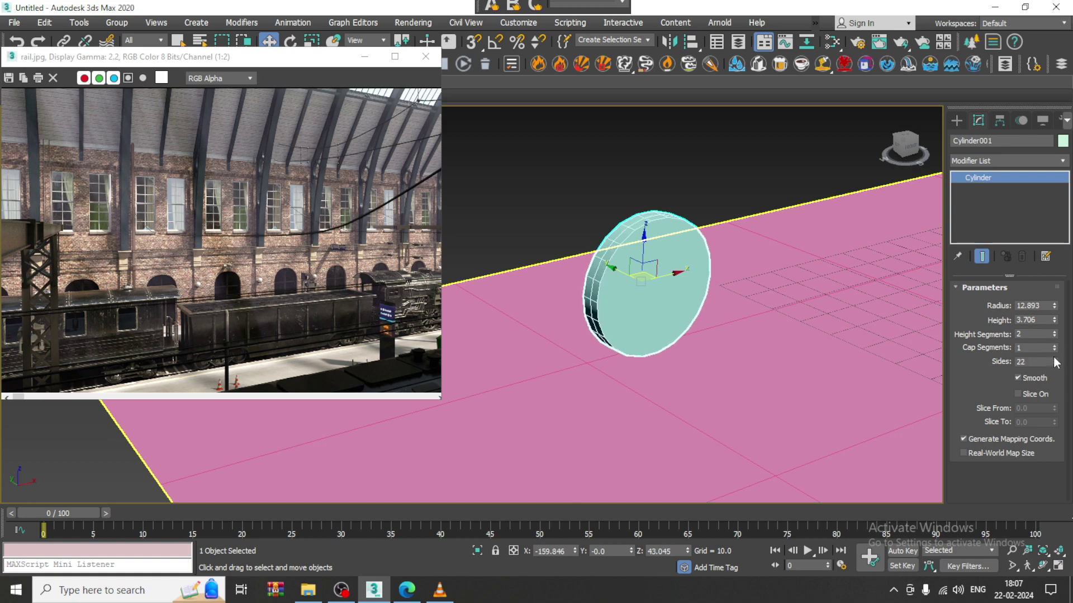
click(1054, 359)
click(1054, 360)
alt+middle_drag(636, 281, 692, 261)
scroll(656, 310, up, 2)
scroll(648, 290, up, 1)
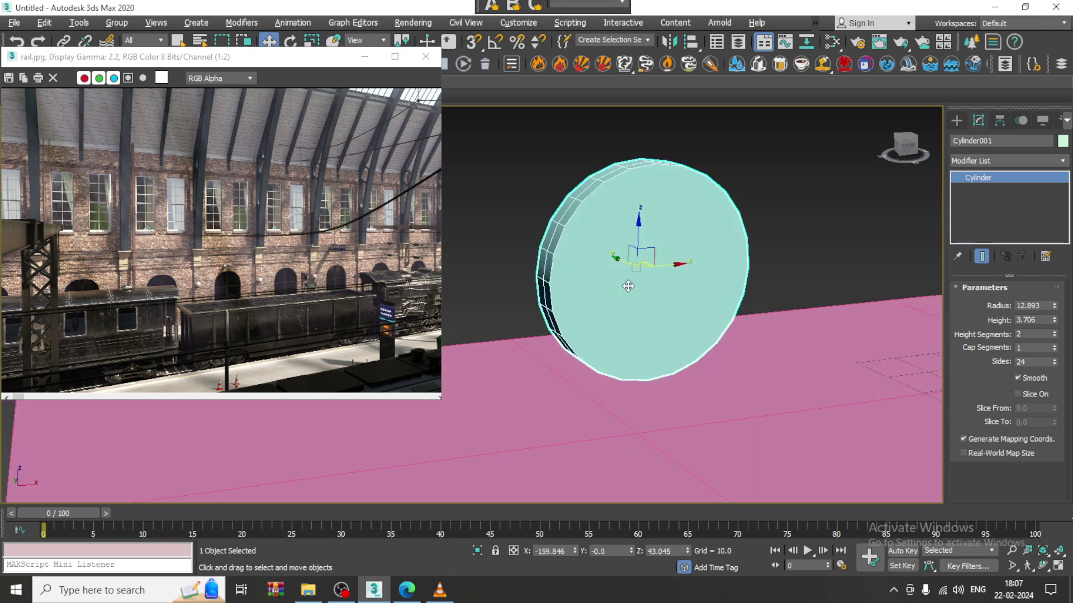
right_click(589, 234)
mouse_move(681, 378)
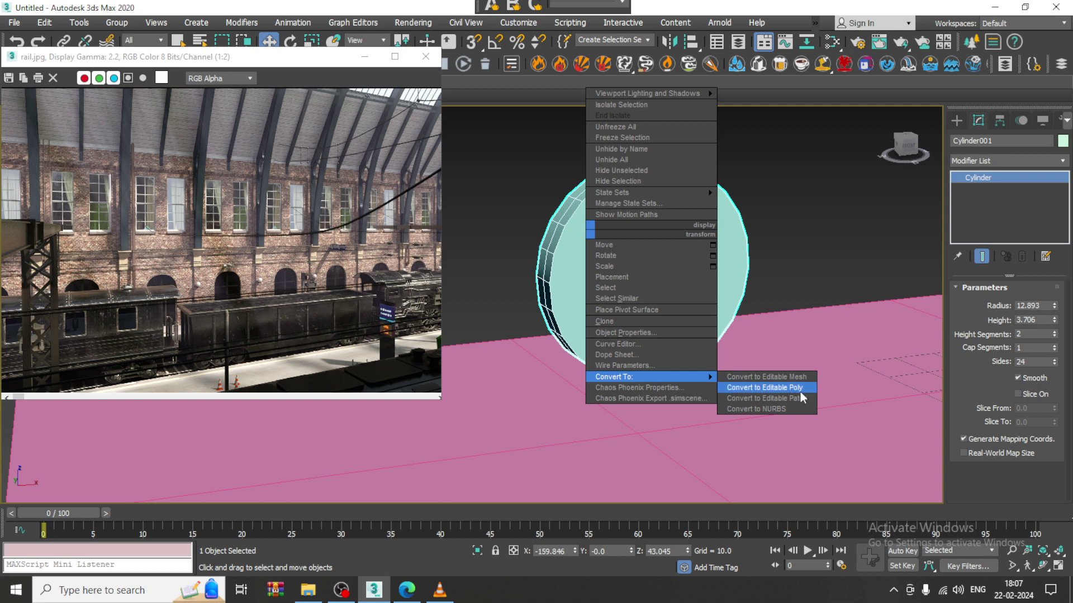
click(751, 338)
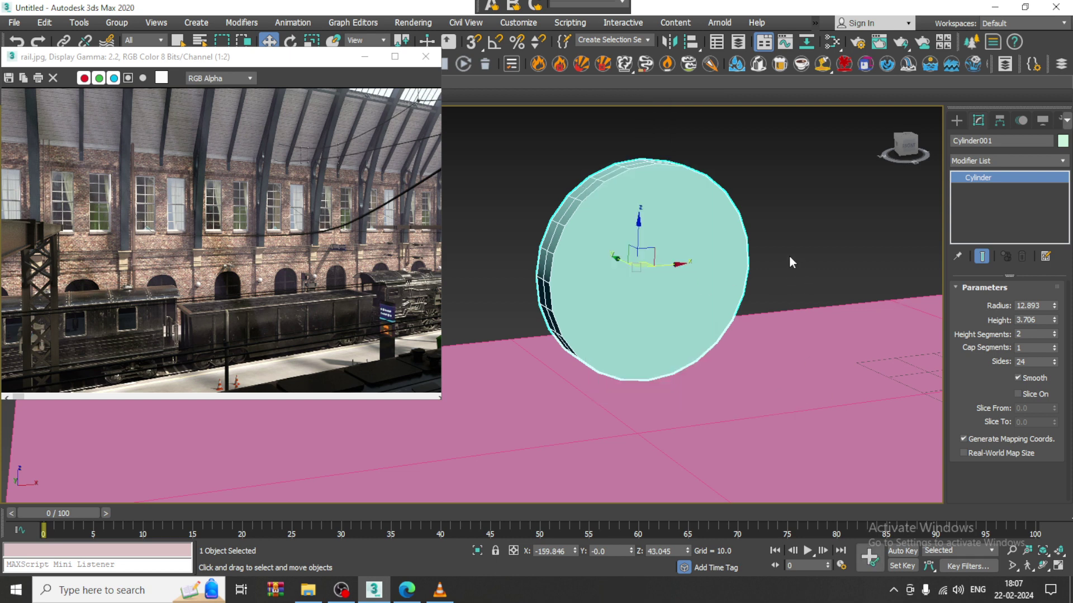
click(793, 208)
Select the cylinder and convert it to an Editable Poly
click(620, 259)
right_click(610, 233)
mouse_move(694, 376)
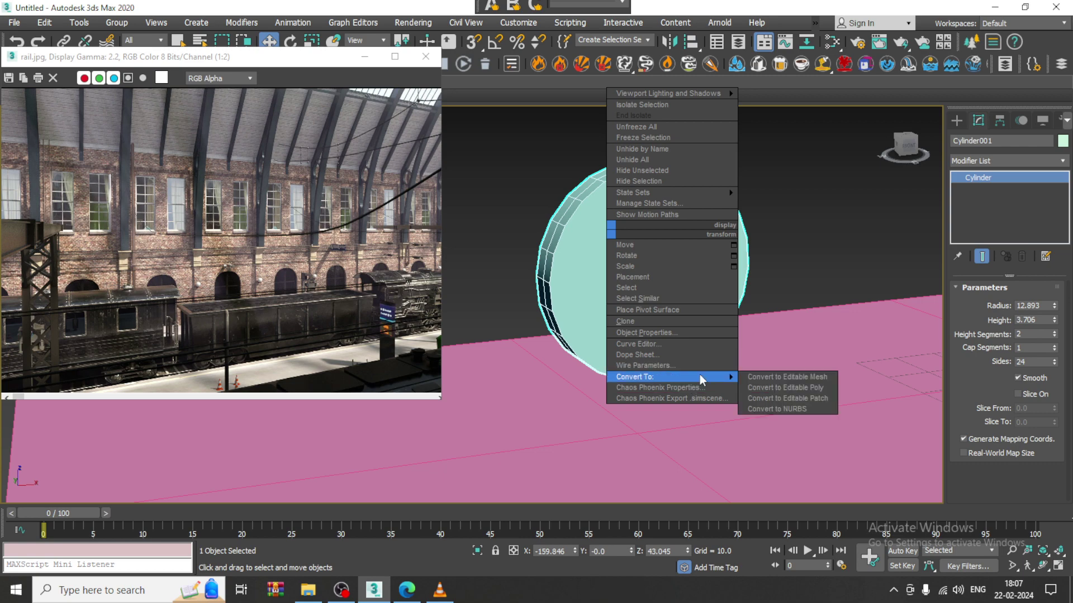
click(823, 398)
Cut a horizontal edge across the middle of both circular faces of the cylinder with the Cut tool
right_click(596, 226)
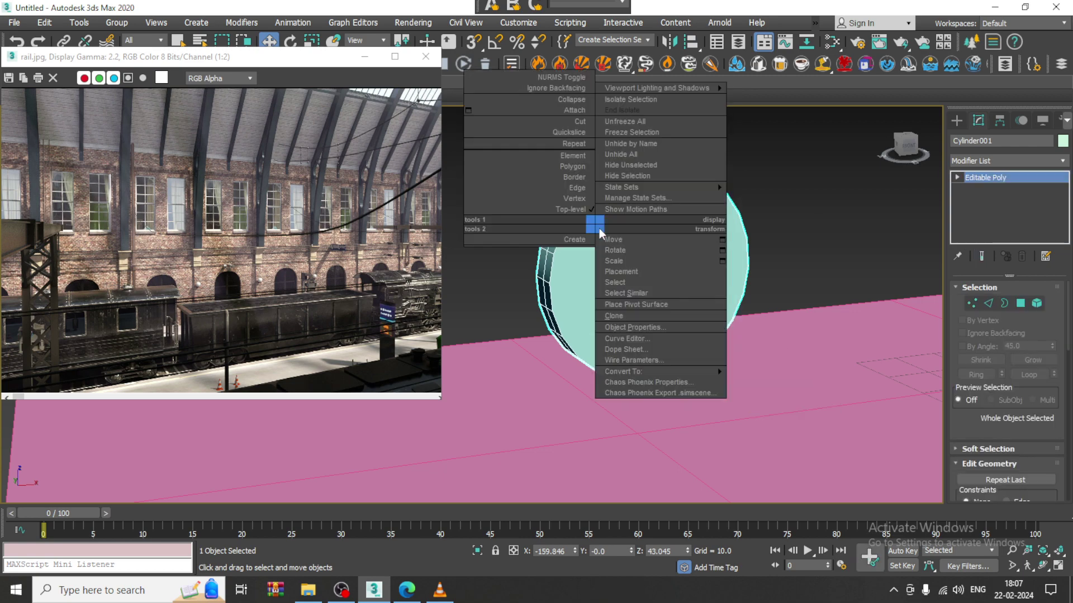
click(577, 127)
alt+middle_drag(618, 308, 553, 276)
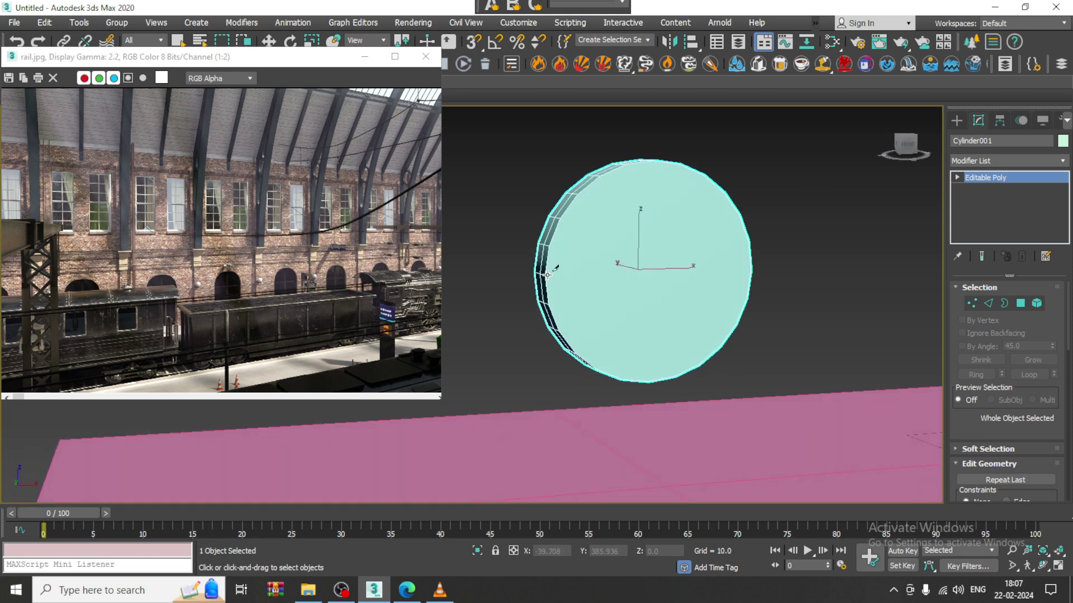
alt+middle_drag(766, 263, 737, 286)
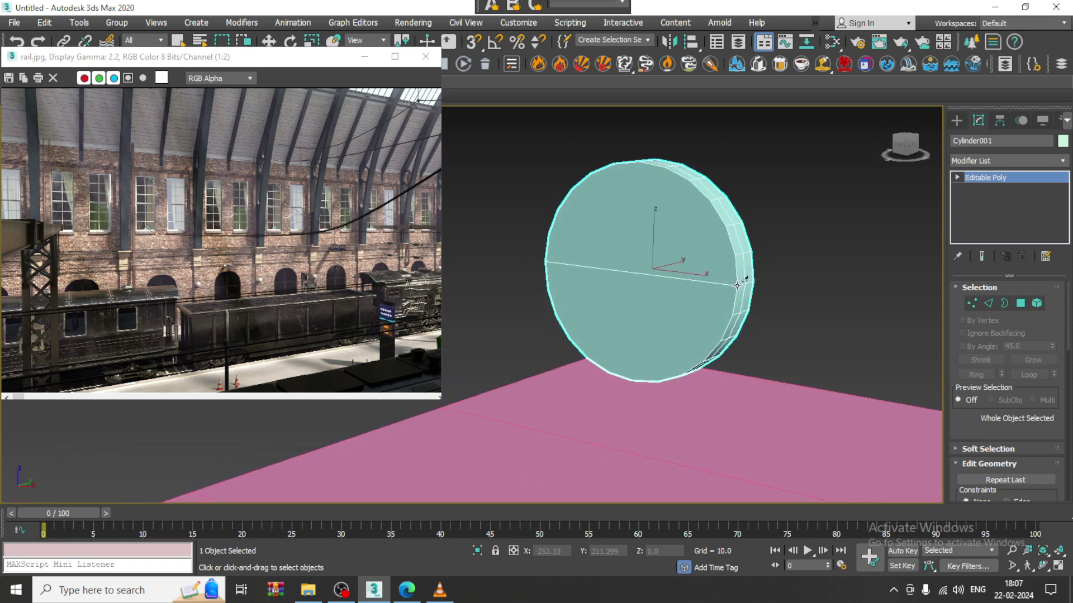
alt+middle_drag(912, 295, 581, 282)
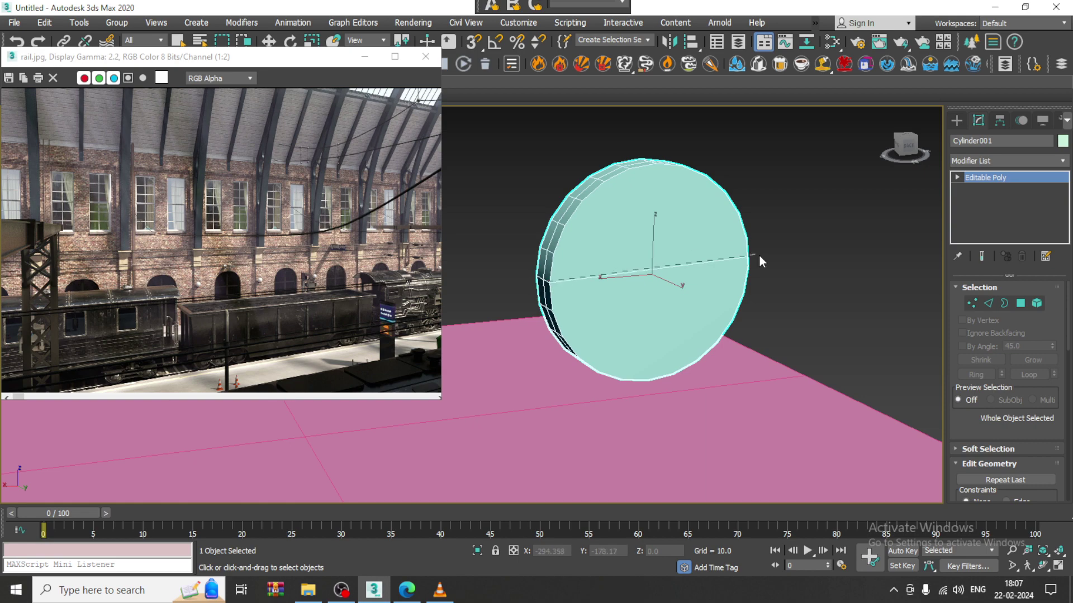
Inspect the cylinder in wireframe to check the cut edges on both circular faces, and return to shaded display
key(F3)
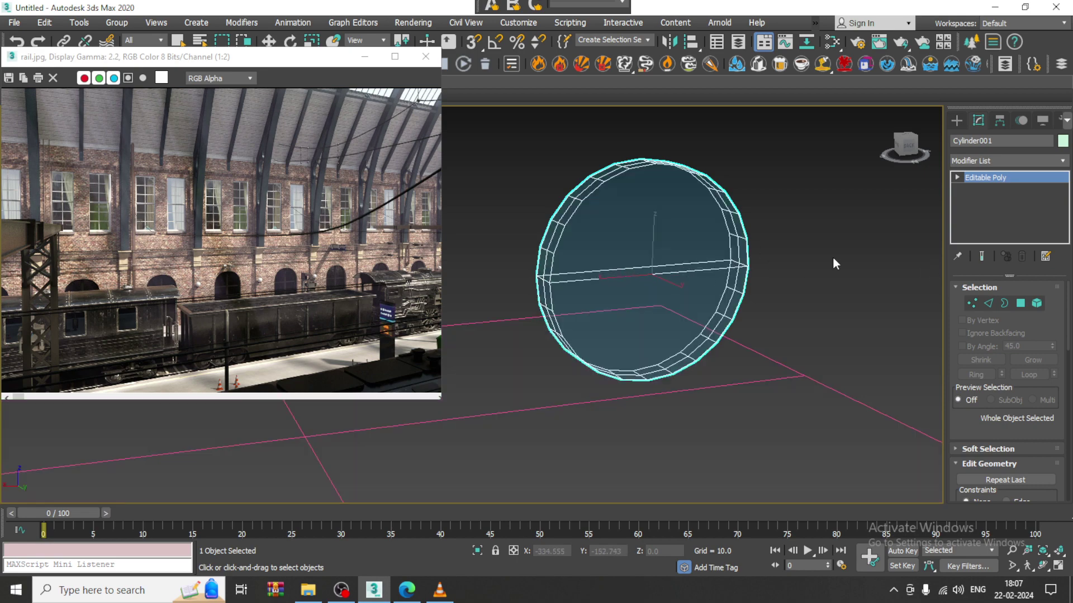
scroll(833, 256, down, 5)
mouse_move(821, 256)
alt+middle_down()
mouse_move(953, 246)
mouse_move(807, 250)
mouse_move(820, 247)
alt+middle_up()
key(w)
middle_drag(821, 247, 743, 253)
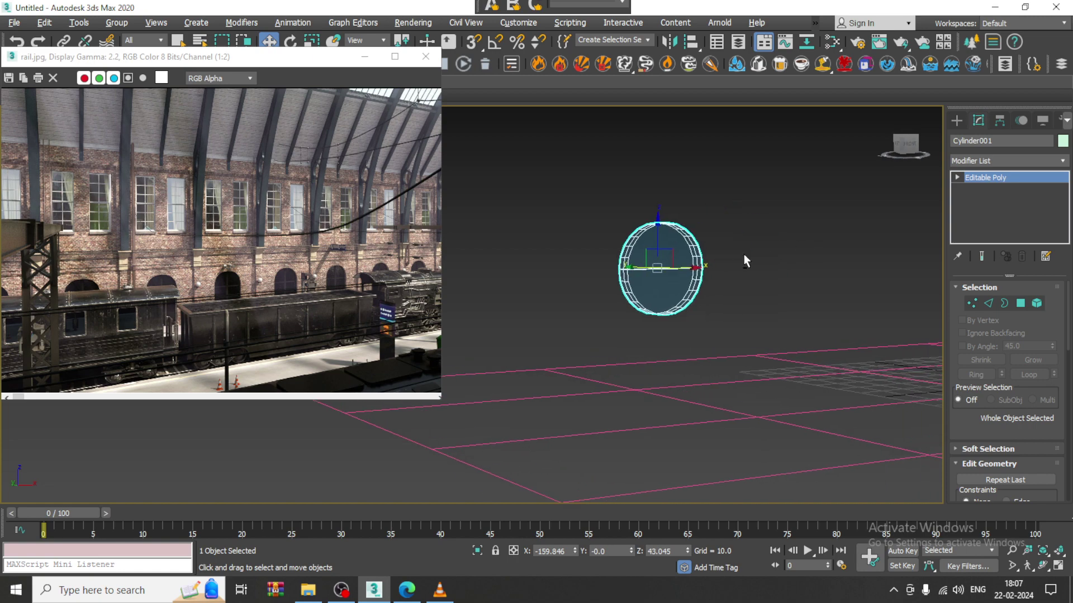
scroll(744, 255, up, 3)
key(F3)
scroll(744, 258, up, 2)
alt+drag(744, 259, 695, 265)
alt+middle_drag(696, 264, 673, 267)
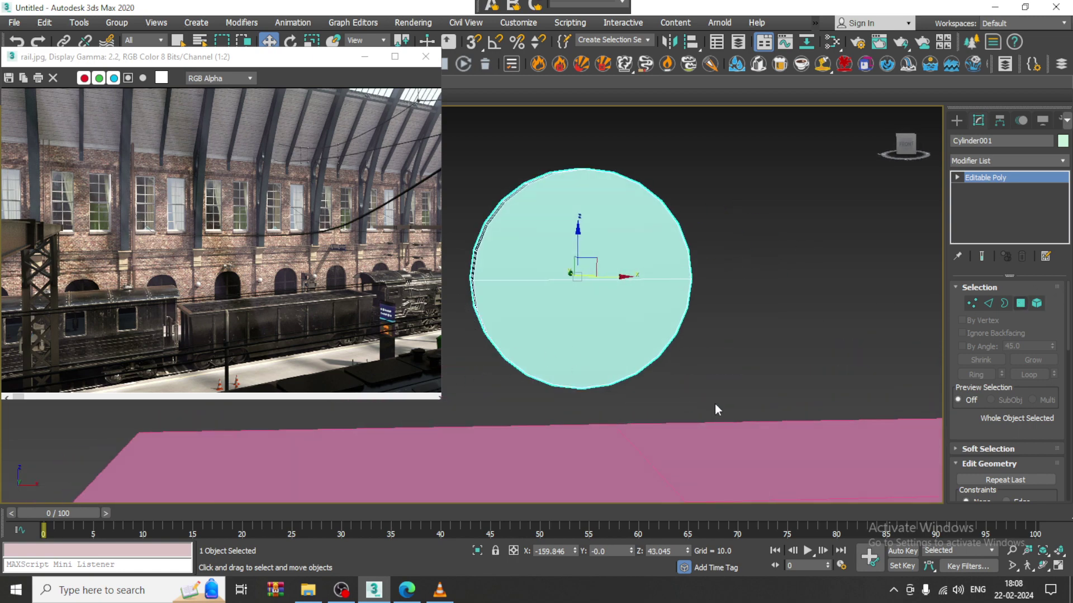
Delete the polygons of the cylinder's lower half below the cut edges
click(1020, 303)
alt+middle_drag(747, 342, 672, 322)
key(Delete)
alt+middle_drag(675, 270, 653, 230)
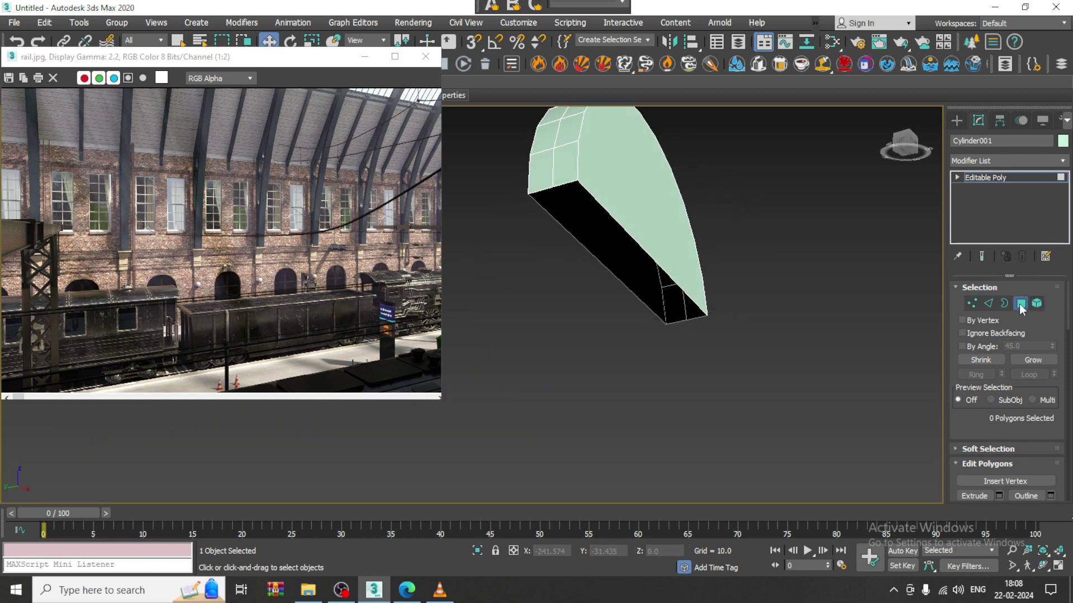
Select the open border along the cut base of the half cylinder and cap it
click(1004, 303)
click(635, 206)
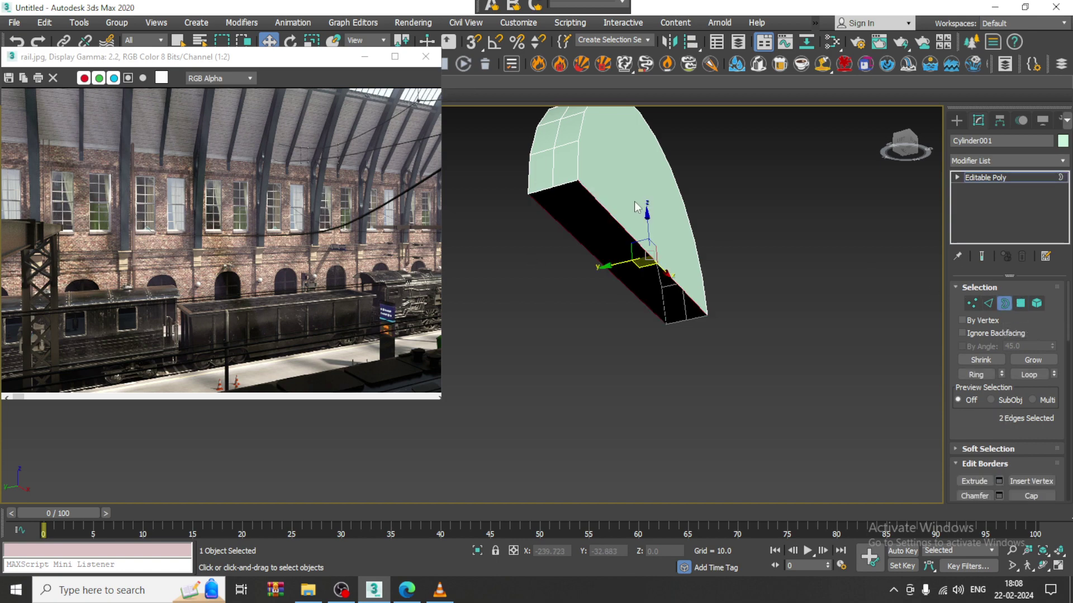
right_click(602, 206)
click(581, 240)
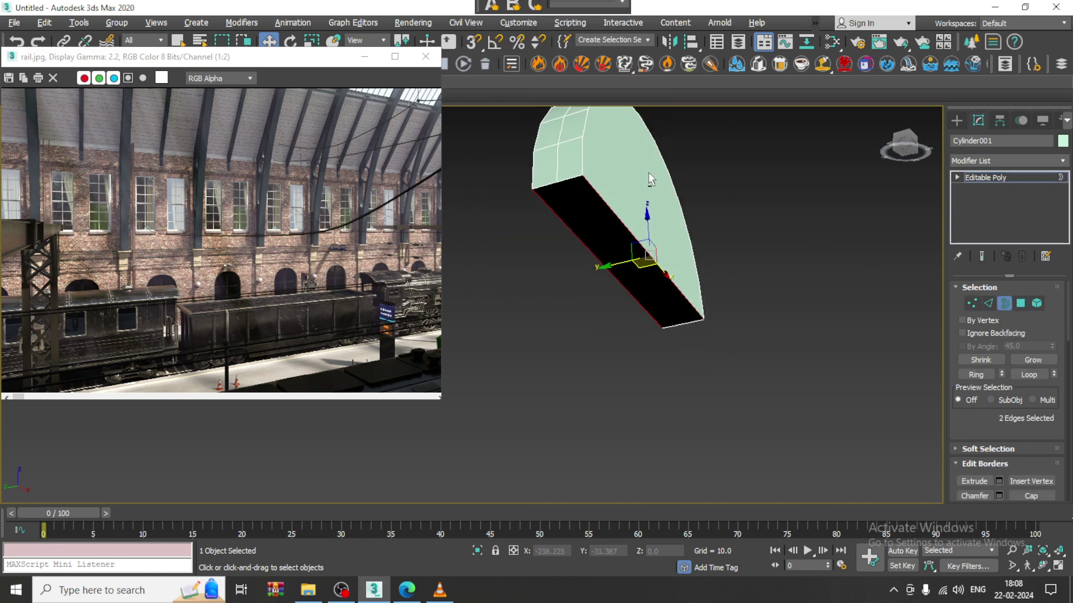
alt+middle_drag(648, 173, 670, 240)
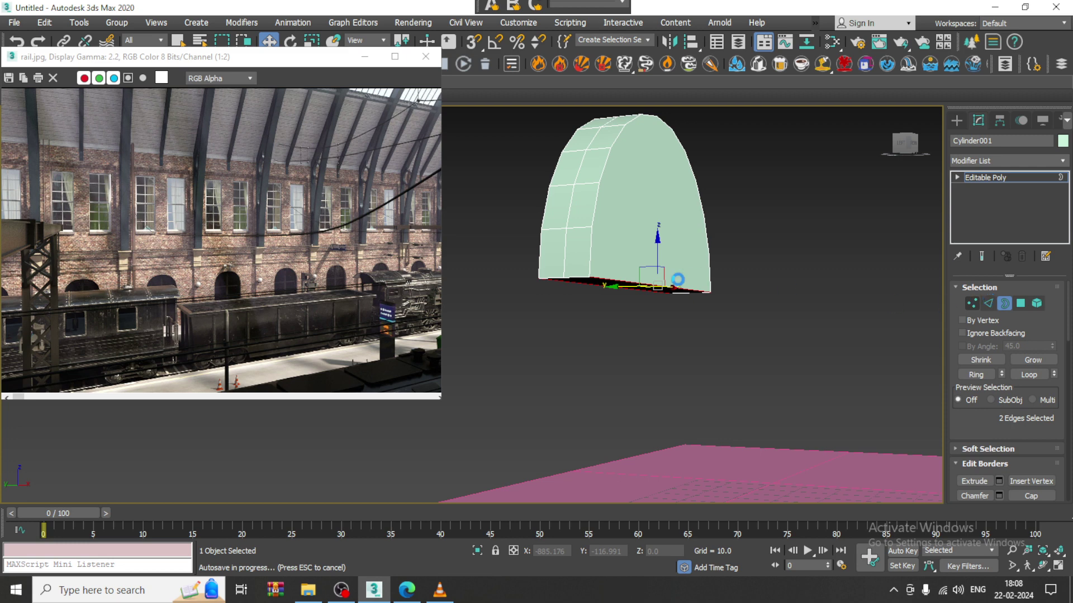
Remove the edge loop running around the middle of the half cylinder's curved rim
key(2)
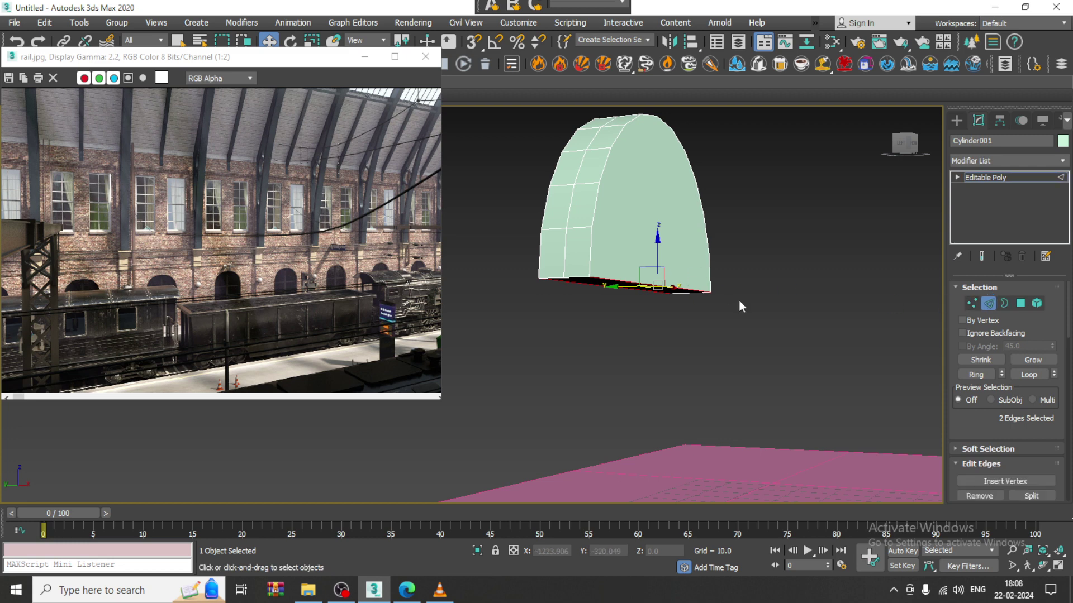
double_click(565, 256)
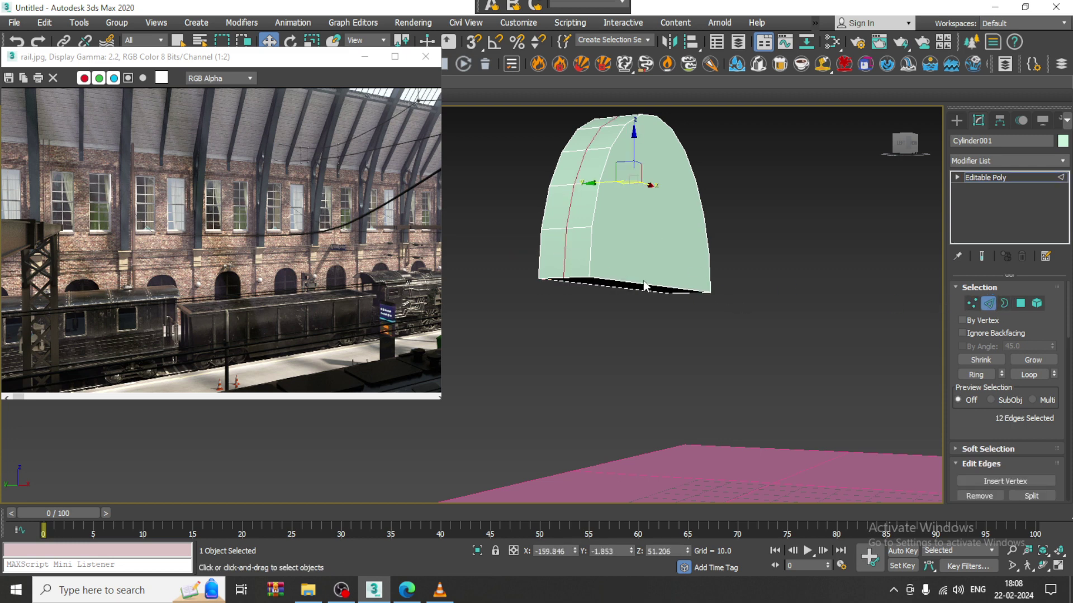
key(ctrl+BackSpace)
Extrude the bottom polygon of the half cylinder downward by about 44 to form a tall arched panel
alt+middle_drag(641, 282, 643, 245)
click(1020, 303)
click(615, 287)
scroll(998, 428, down, 3)
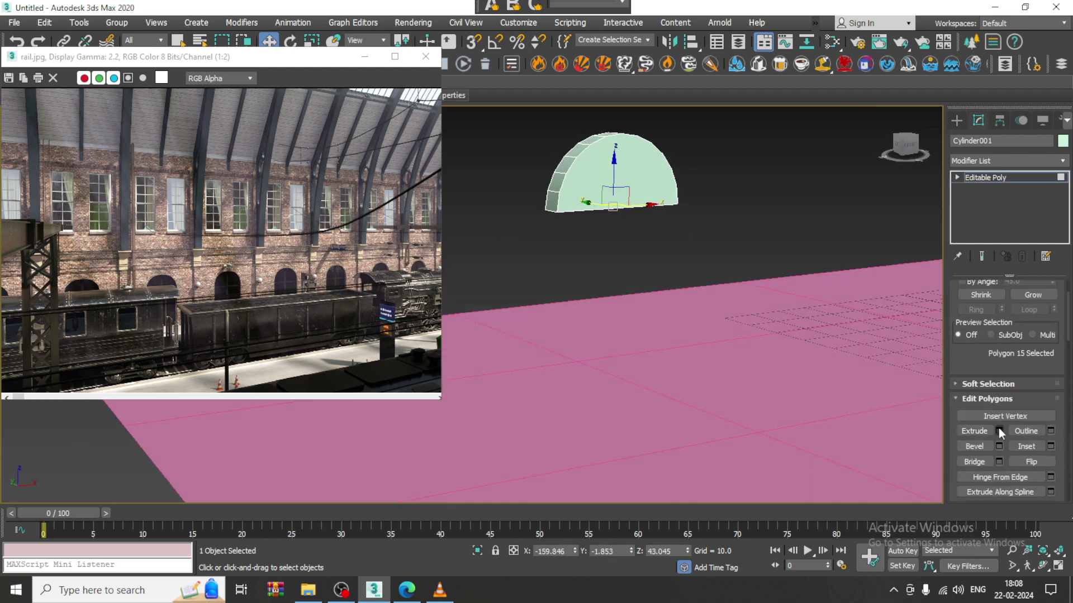
click(999, 430)
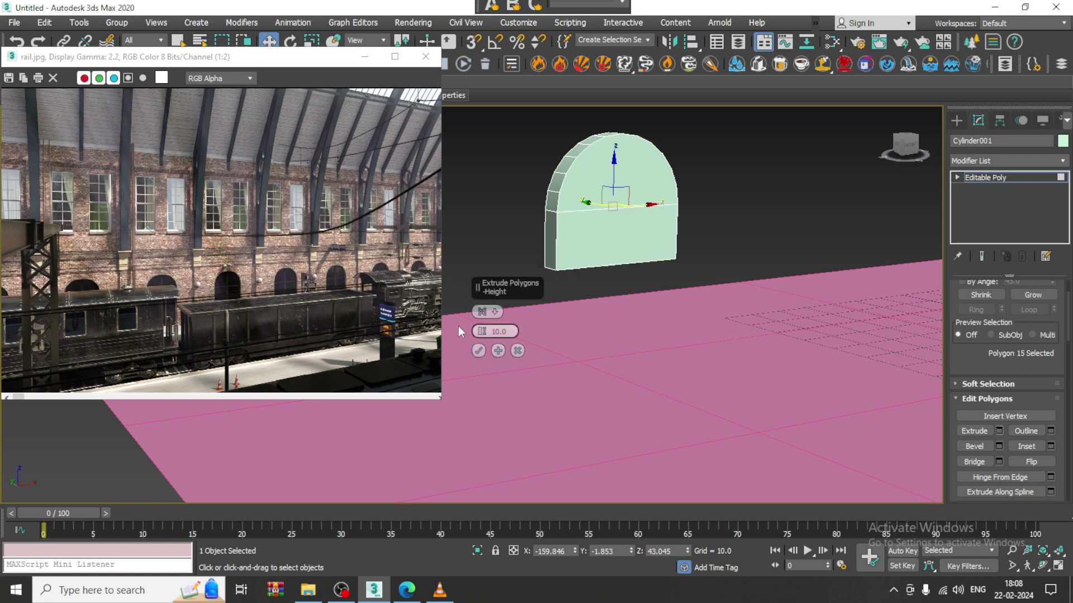
drag(480, 331, 467, 137)
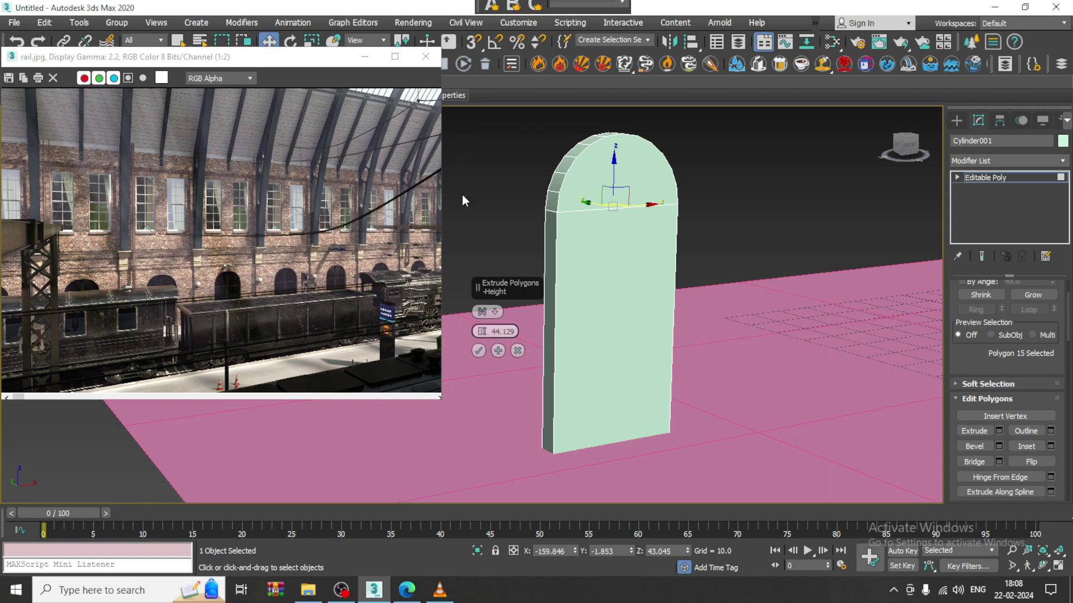
click(479, 353)
Scale the whole arched panel uniformly to about 92% and adjust its height relative to the ground plane
scroll(624, 306, down, 4)
alt+middle_drag(628, 306, 598, 270)
click(1013, 179)
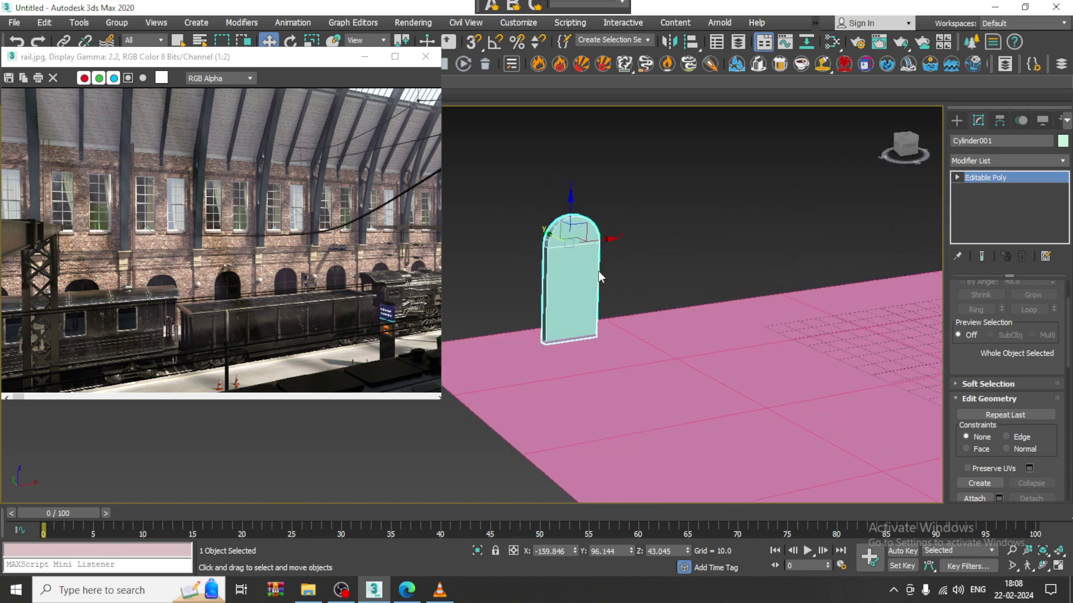
key(r)
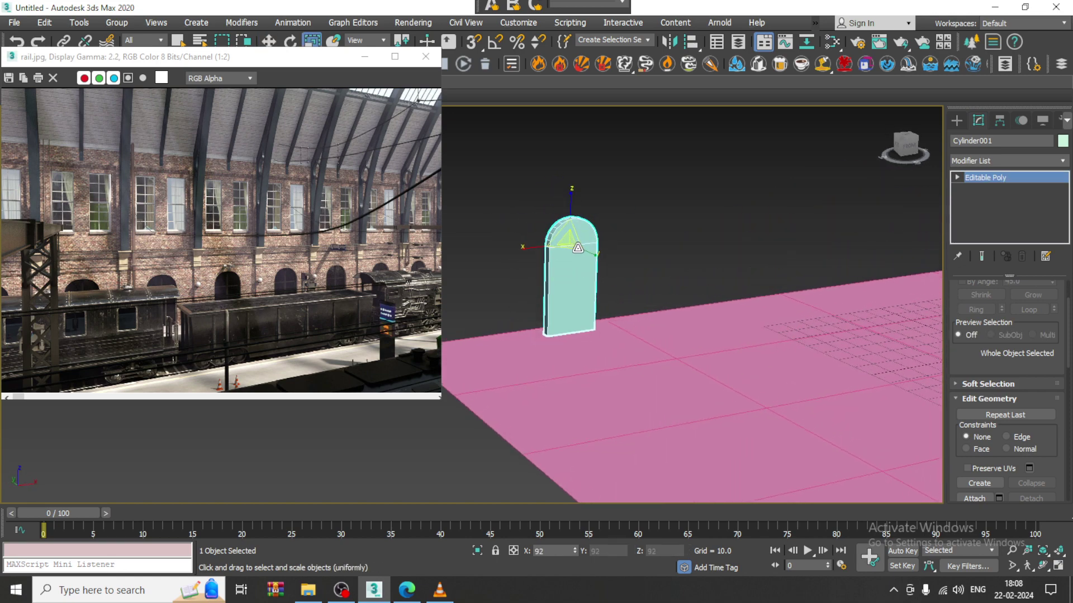
key(w)
drag(576, 222, 580, 223)
Clone the arched panel once along the negative X axis, toward the near end of the ground plane
alt+middle_drag(619, 270, 670, 258)
shift+drag(670, 257, 455, 249)
click(533, 353)
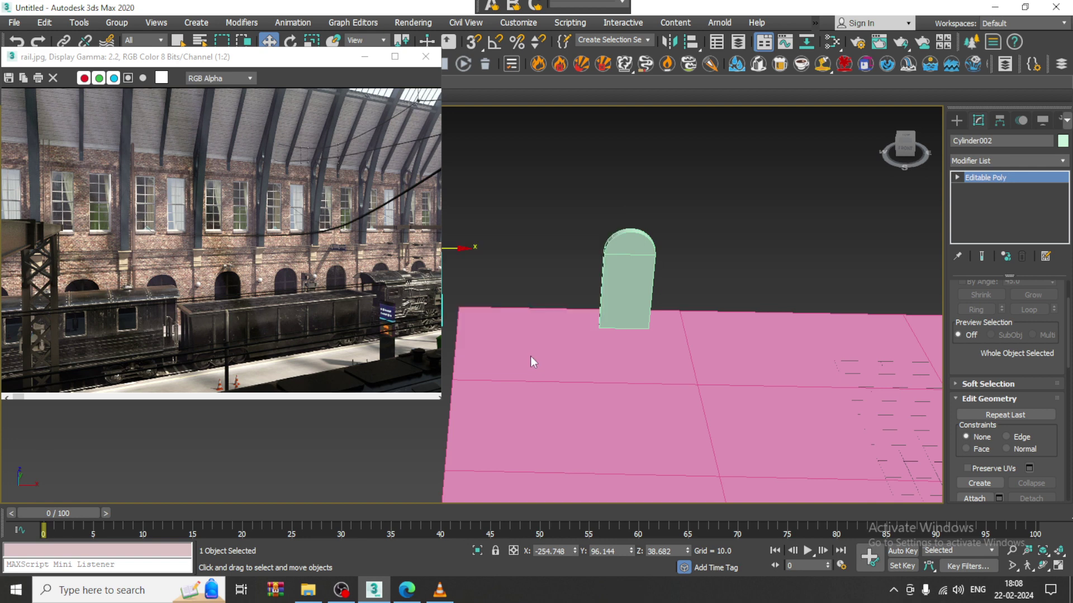
Clone the original arched panel along the positive X axis as six evenly spaced copies
mouse_move(587, 335)
alt+middle_down()
mouse_move(666, 293)
mouse_move(615, 268)
mouse_move(572, 273)
mouse_move(563, 261)
mouse_move(610, 278)
mouse_move(657, 268)
mouse_move(622, 270)
mouse_move(604, 258)
alt+middle_up()
click(551, 279)
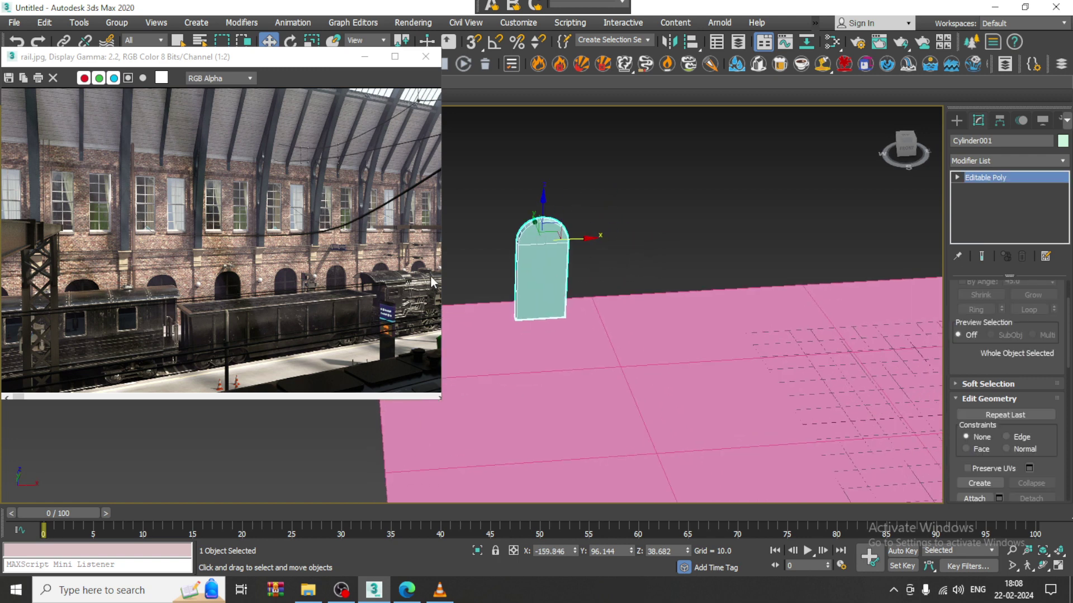
mouse_move(582, 239)
mouse_down()
mouse_move(533, 240)
mouse_move(680, 241)
mouse_up()
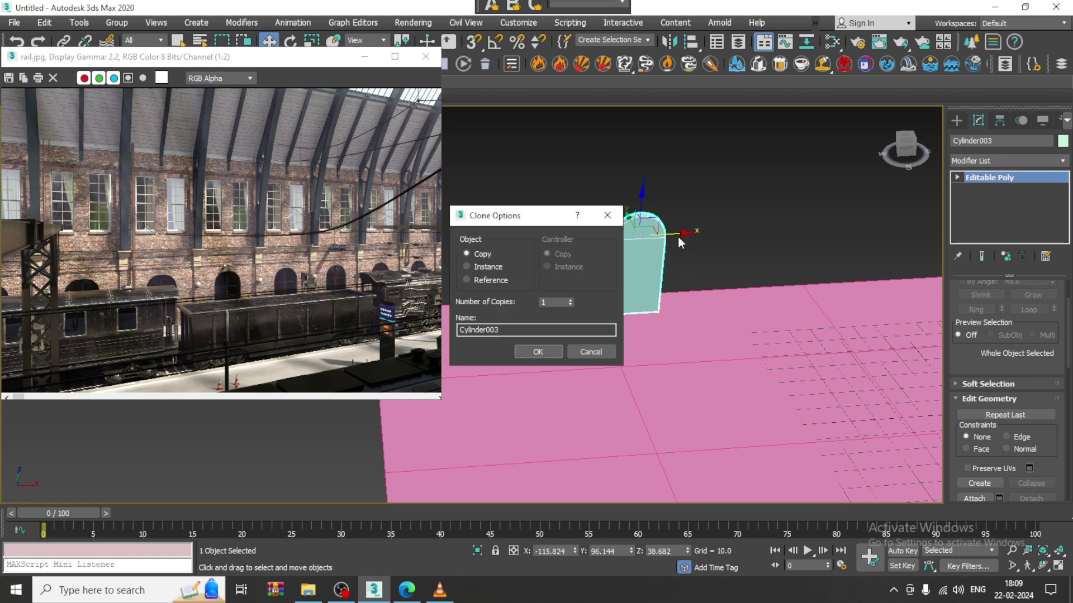
click(570, 300)
click(570, 300)
click(570, 300)
click(534, 350)
Set the ground plane's length segments and width segments to 1
scroll(535, 350, down, 5)
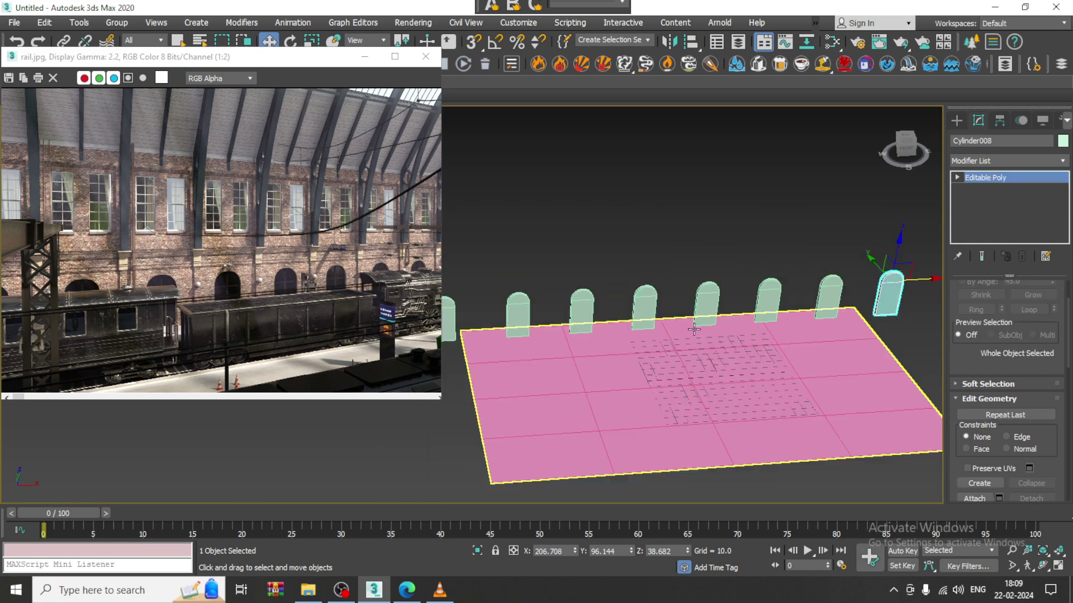
middle_drag(697, 328, 511, 322)
mouse_move(511, 322)
alt+middle_down()
mouse_move(578, 316)
mouse_move(686, 276)
alt+middle_up()
click(718, 324)
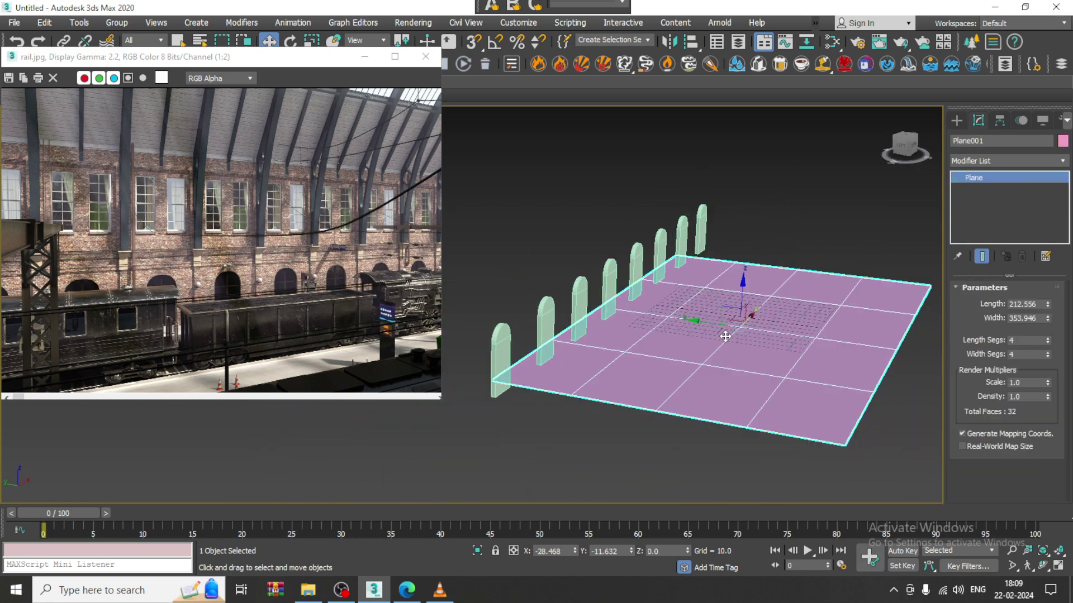
mouse_move(718, 324)
alt+middle_down()
mouse_move(748, 339)
mouse_move(724, 338)
alt+middle_up()
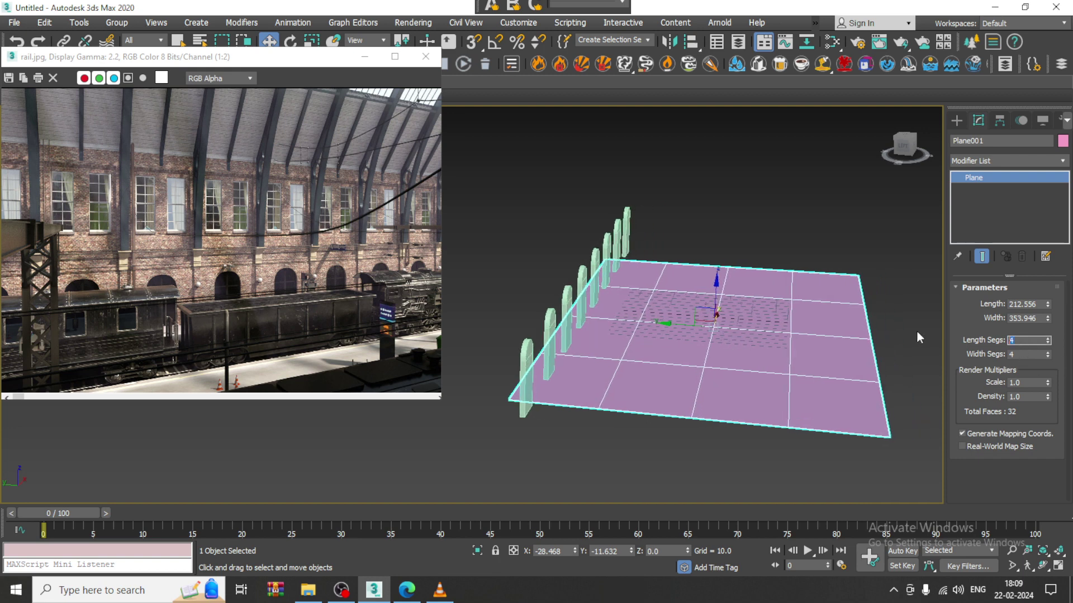
text(1)
key(Tab)
text(1)
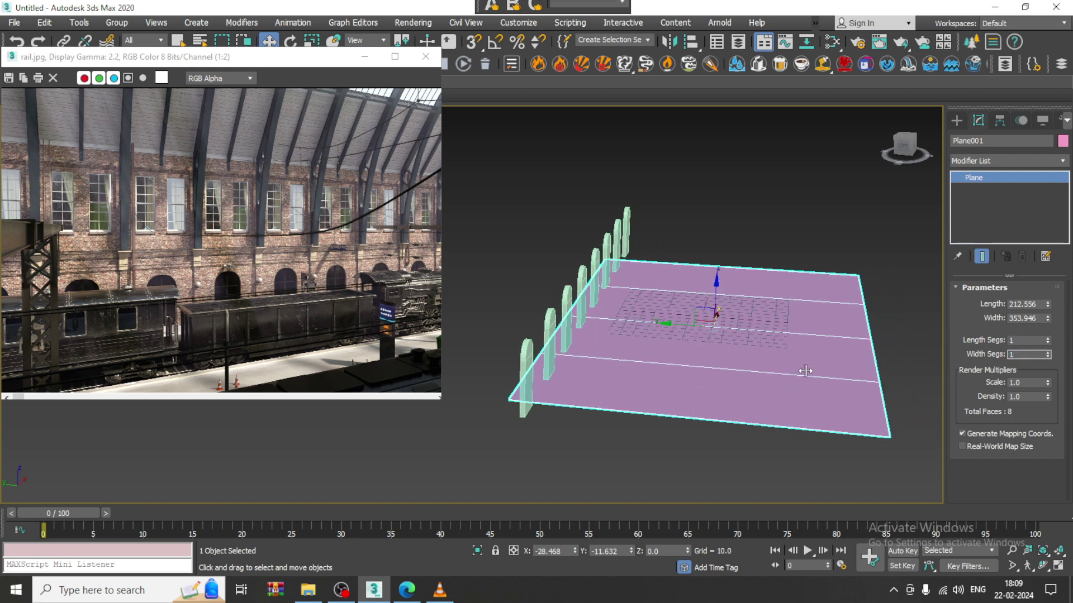
key(Return)
Scale the ground plane longer along the X axis so it extends past the first arch of the row
key(r)
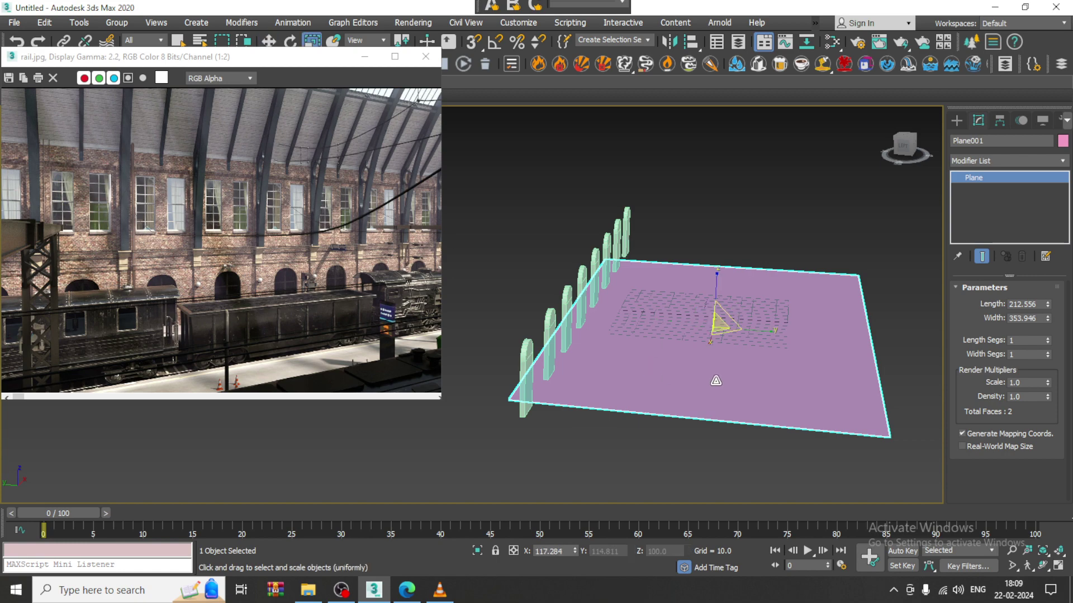
alt+middle_drag(715, 380, 664, 369)
drag(679, 339, 660, 345)
alt+middle_drag(659, 345, 523, 293)
Attach the other seven arched panels to the first arch of the row to make one object
key(w)
scroll(644, 328, up, 5)
click(535, 308)
middle_drag(715, 339, 677, 329)
scroll(682, 326, down, 3)
drag(961, 434, 972, 224)
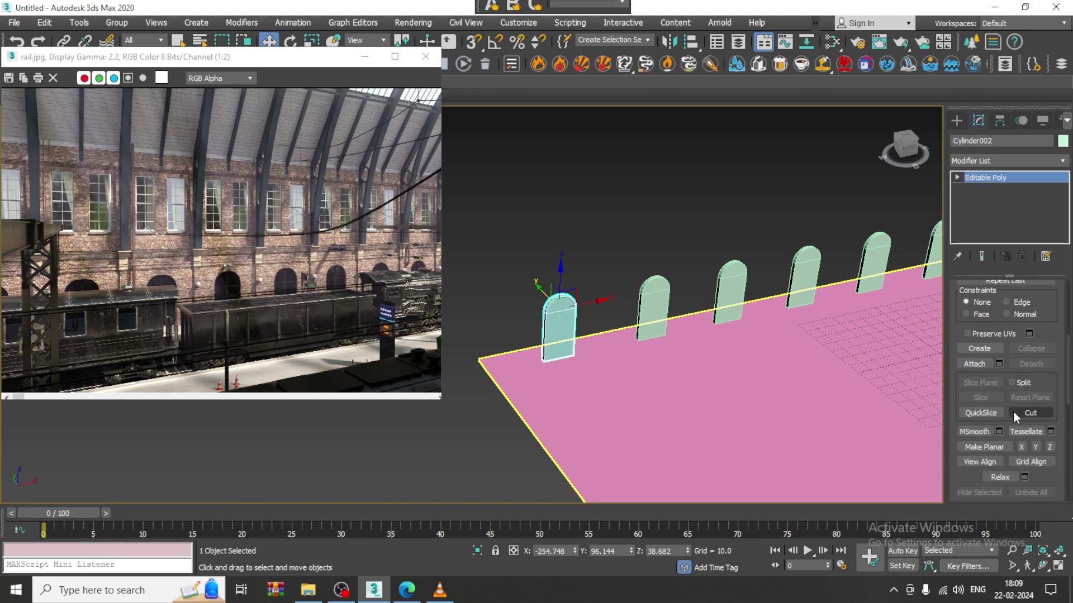
click(974, 363)
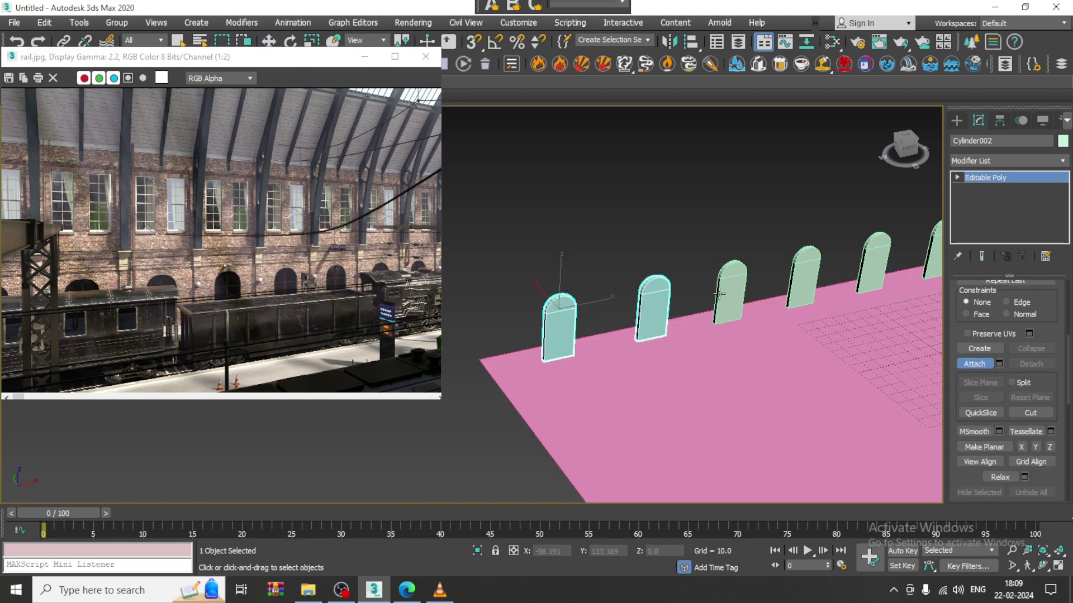
alt+middle_drag(820, 291, 756, 307)
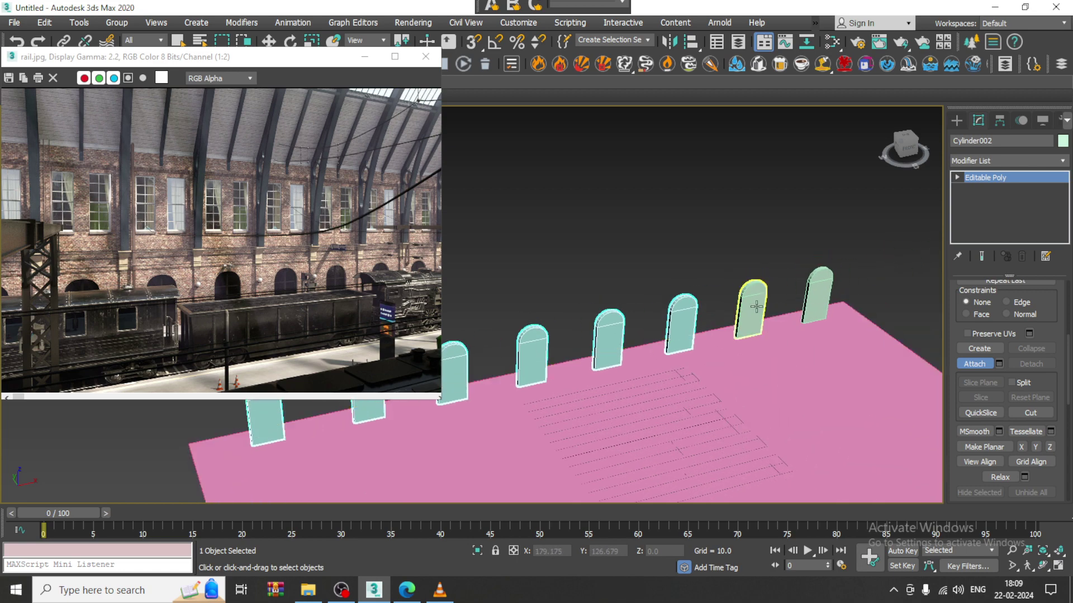
click(816, 297)
key(w)
Bridge the facing side polygons of the first and second arches to fill the gap with a wall section
alt+middle_drag(832, 320, 648, 317)
scroll(584, 325, up, 4)
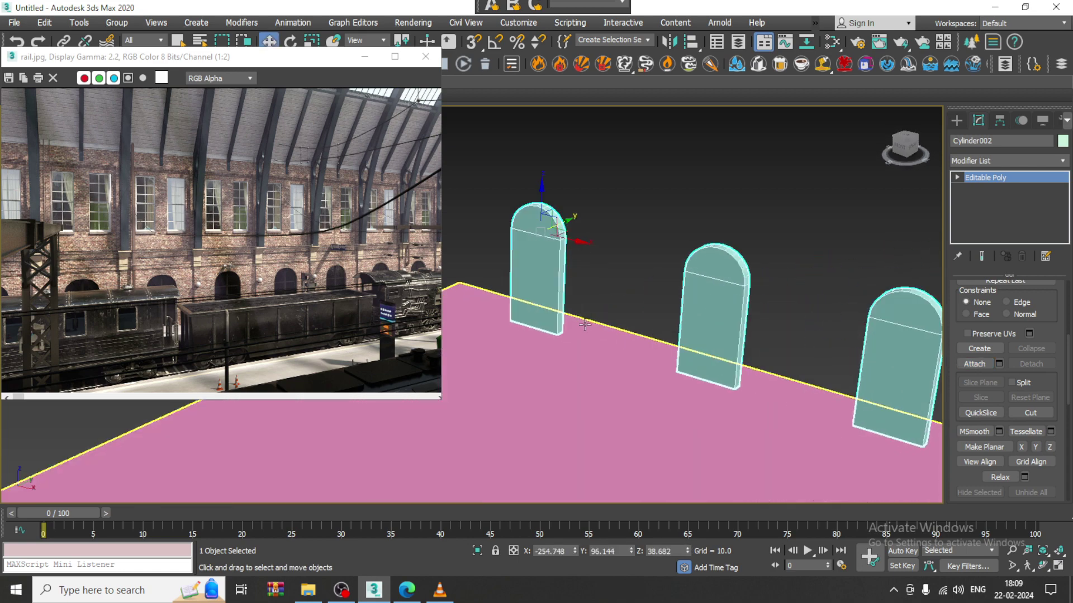
scroll(585, 324, up, 8)
key(4)
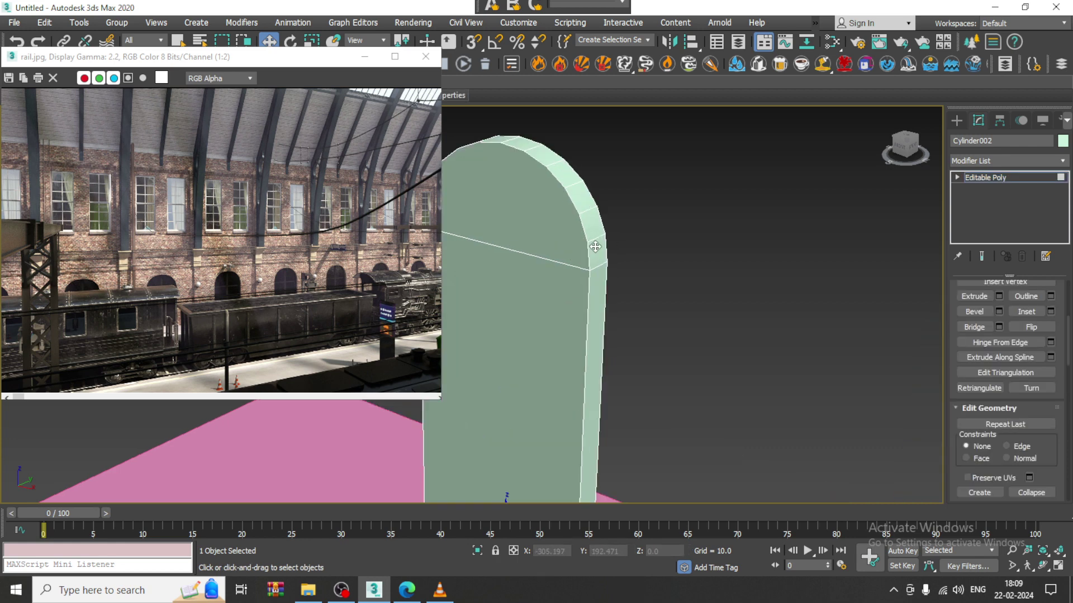
click(595, 246)
ctrl+click(598, 301)
scroll(606, 307, down, 4)
alt+middle_drag(609, 313, 729, 345)
alt+middle_drag(729, 346, 765, 313)
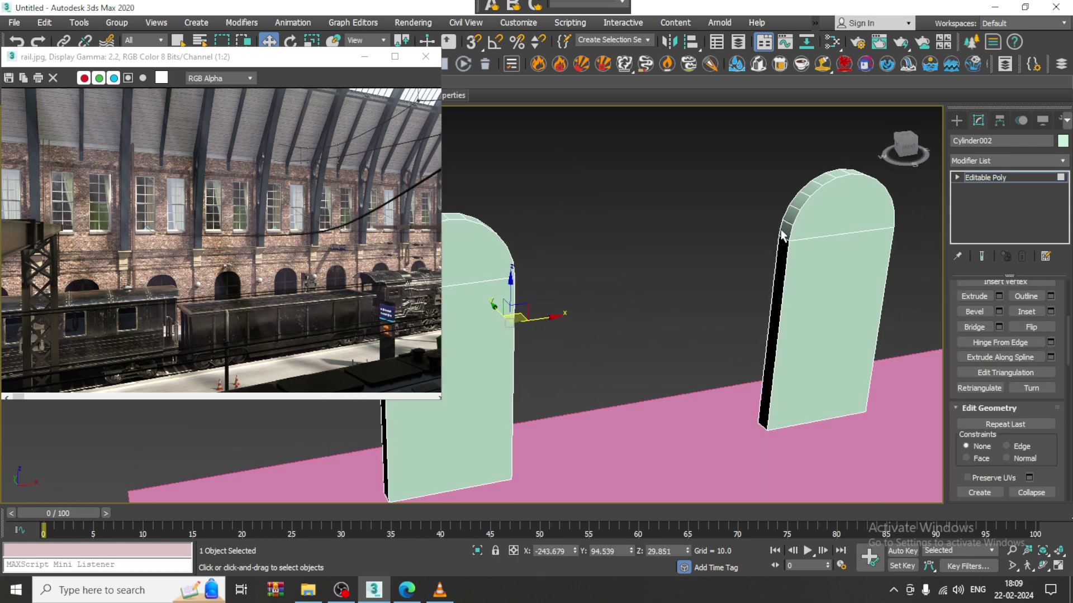
click(781, 247)
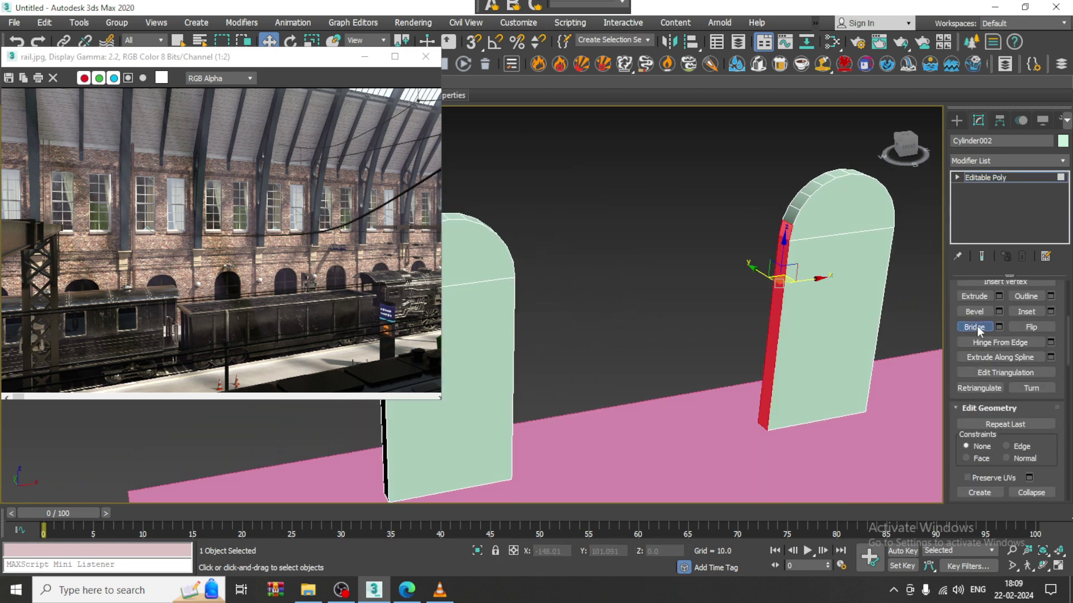
click(975, 327)
Select the facing side polygons of the second and third arches and bridge them
alt+middle_drag(757, 302, 688, 278)
click(679, 274)
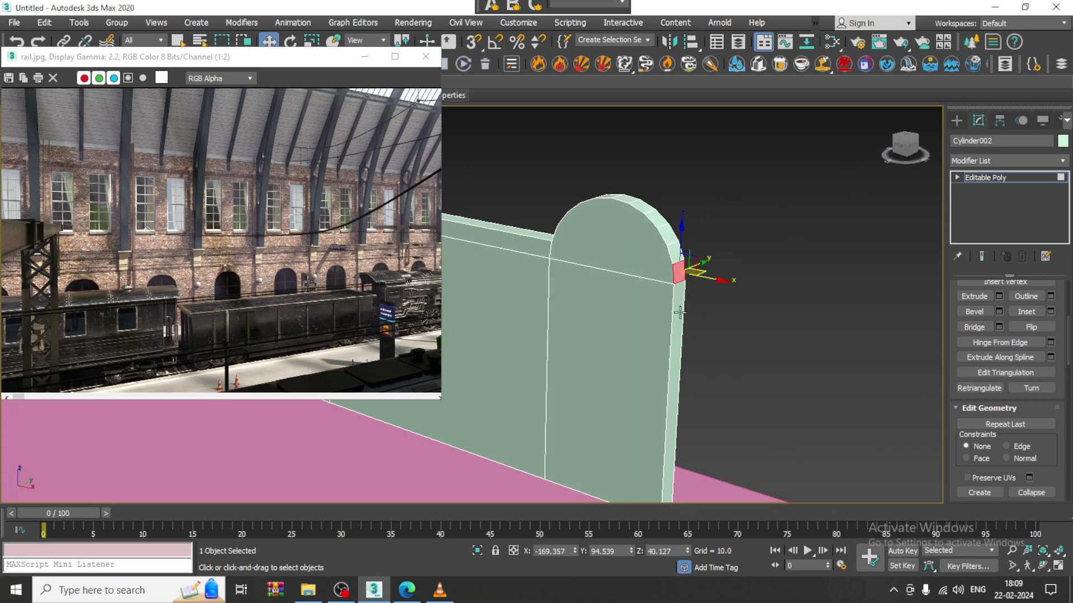
ctrl+click(677, 310)
alt+middle_drag(776, 330, 805, 328)
middle_drag(805, 327, 671, 307)
alt+middle_drag(670, 307, 737, 284)
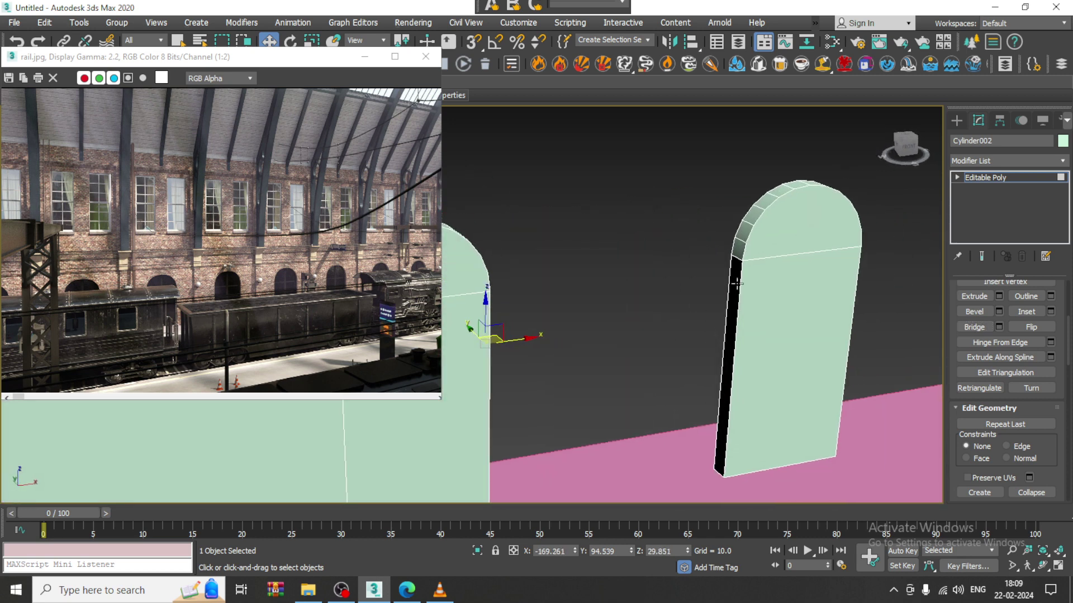
click(733, 254)
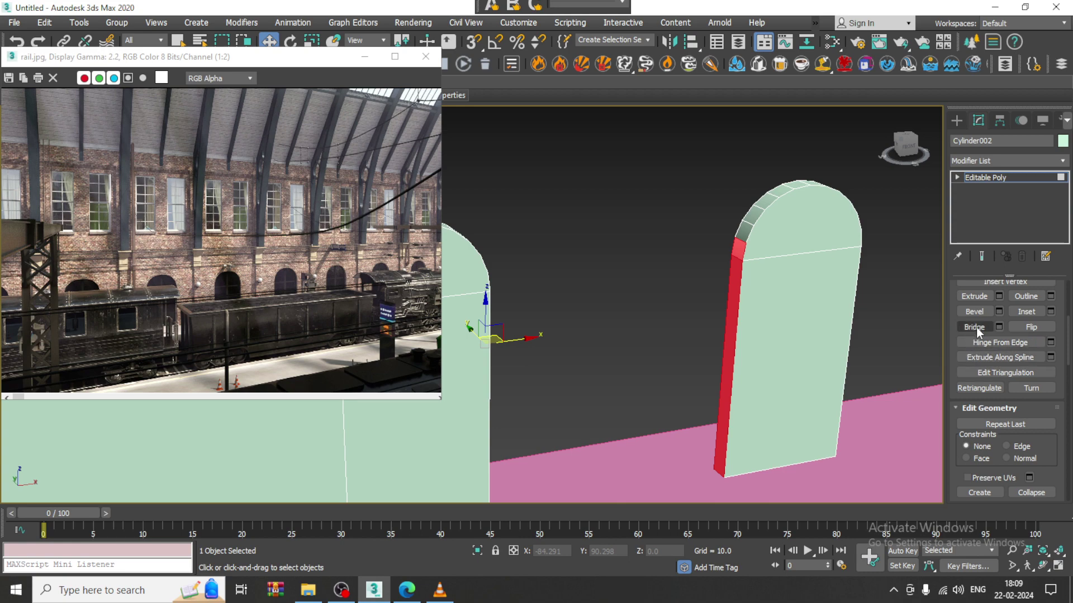
click(977, 330)
Bridge the gap between the third and fourth arches using their facing side polygons
scroll(720, 339, down, 4)
alt+middle_drag(810, 279, 758, 273)
alt+middle_drag(779, 354, 814, 350)
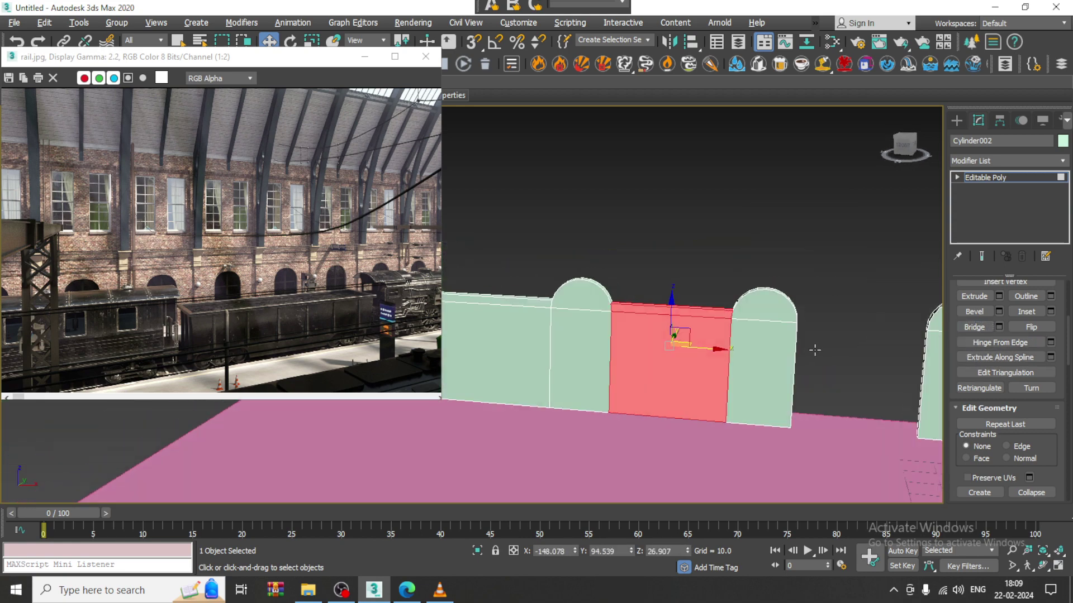
scroll(749, 307, down, 8)
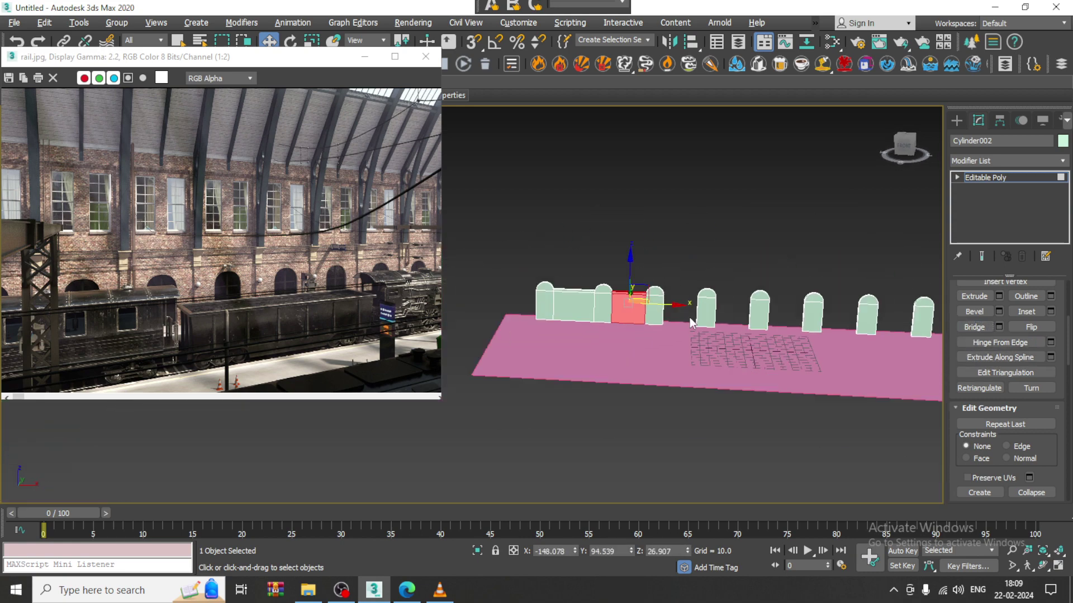
scroll(692, 317, up, 3)
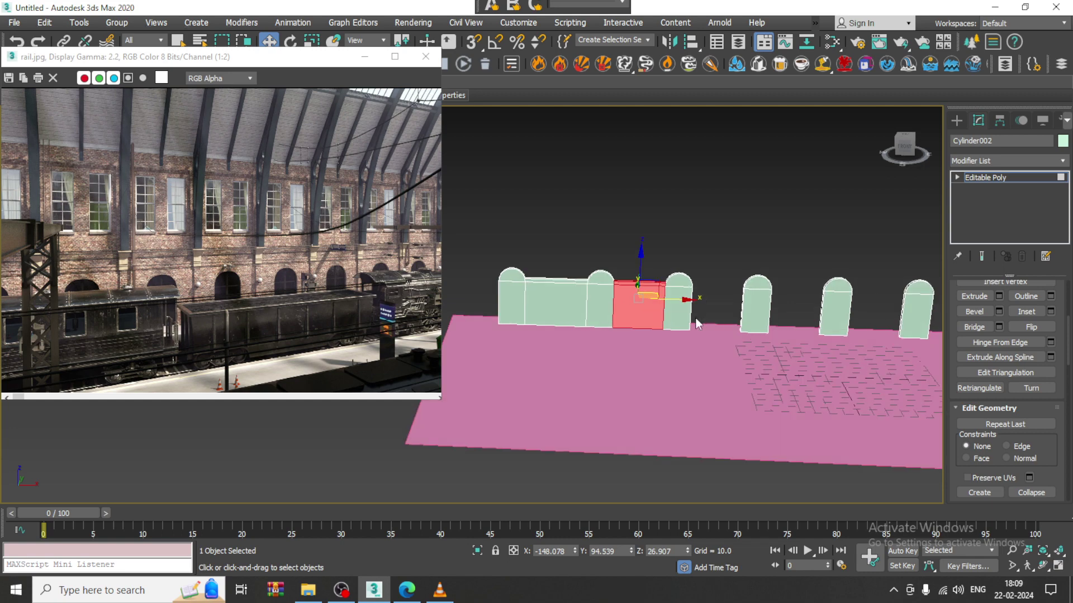
alt+middle_drag(696, 317, 622, 307)
scroll(622, 307, up, 5)
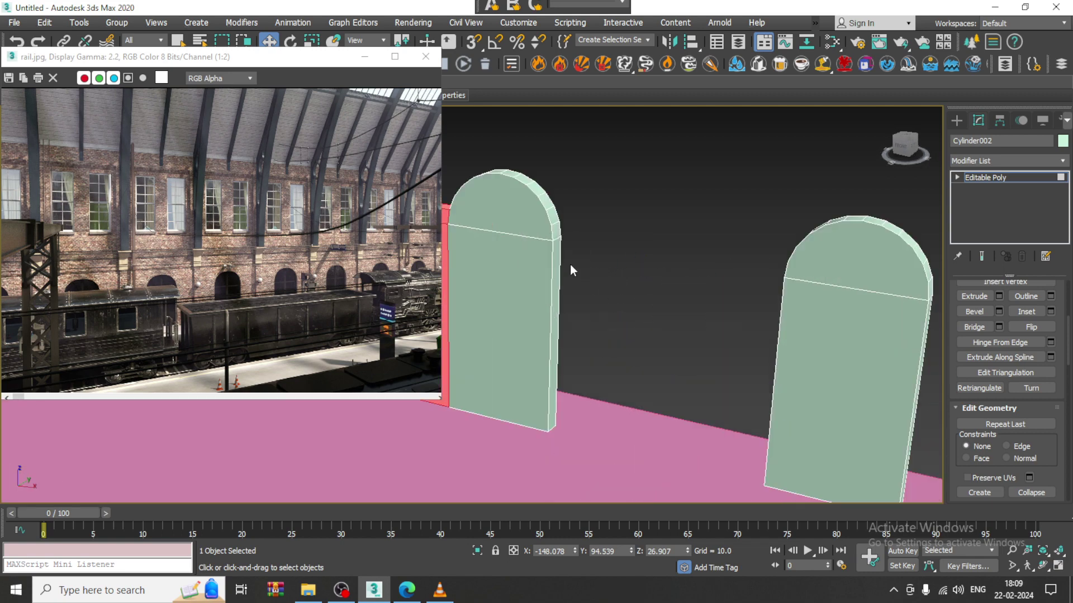
click(557, 234)
alt+middle_drag(557, 233, 729, 197)
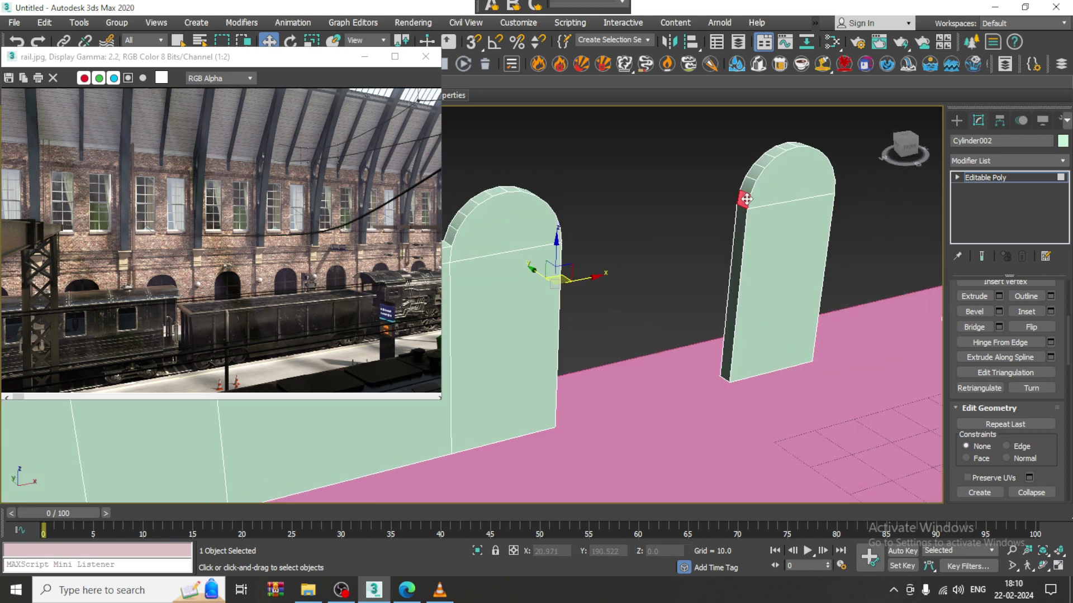
click(746, 199)
click(975, 327)
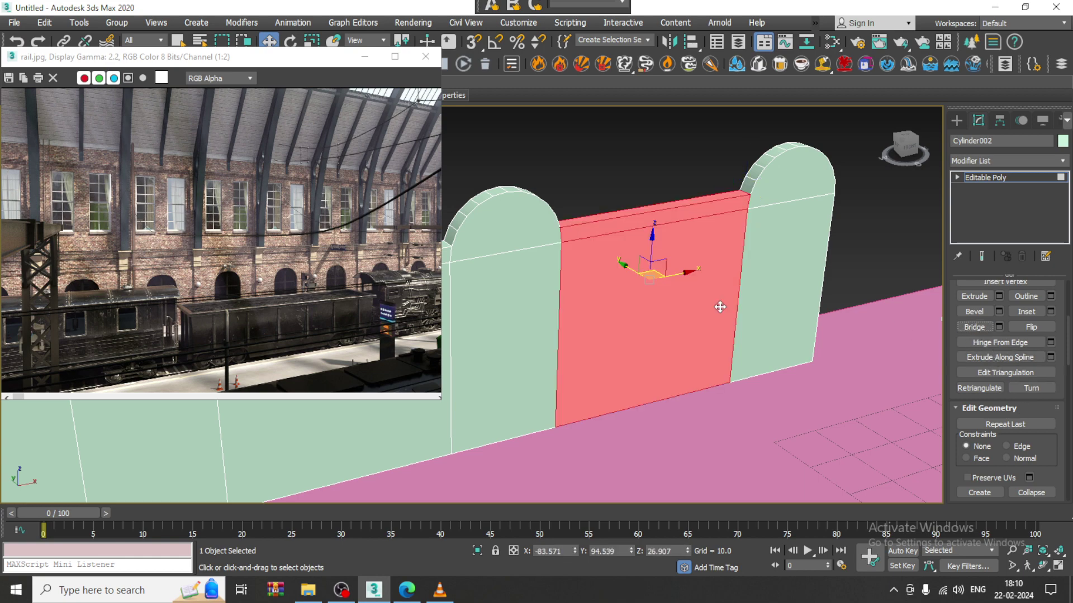
Bridge the gap between the fourth and fifth arches using their facing side polygons
alt+middle_drag(718, 306, 766, 302)
scroll(689, 293, up, 4)
click(699, 271)
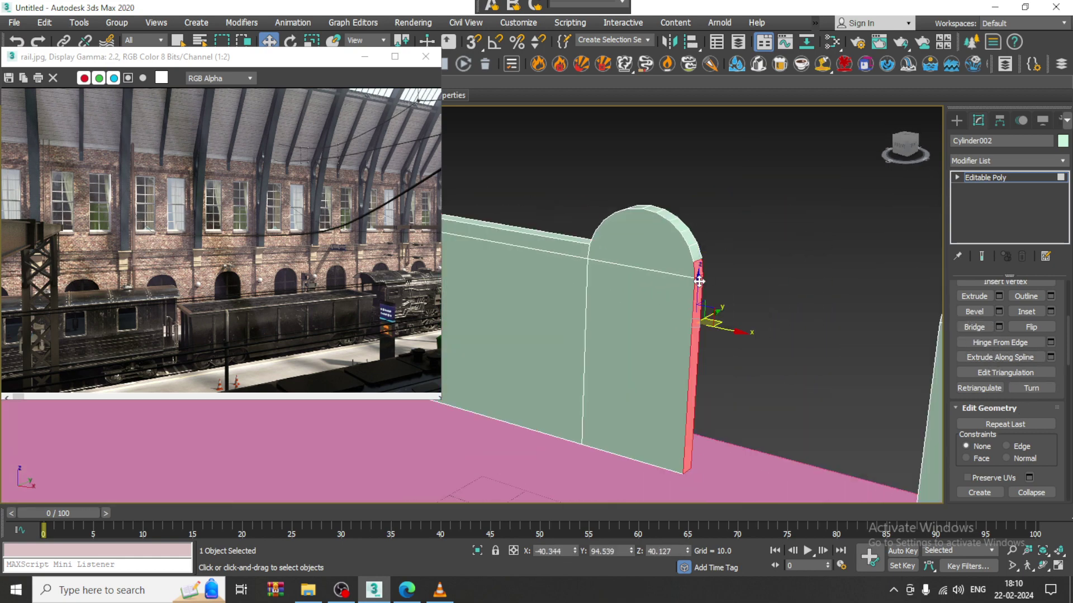
alt+middle_drag(699, 274, 877, 278)
click(886, 242)
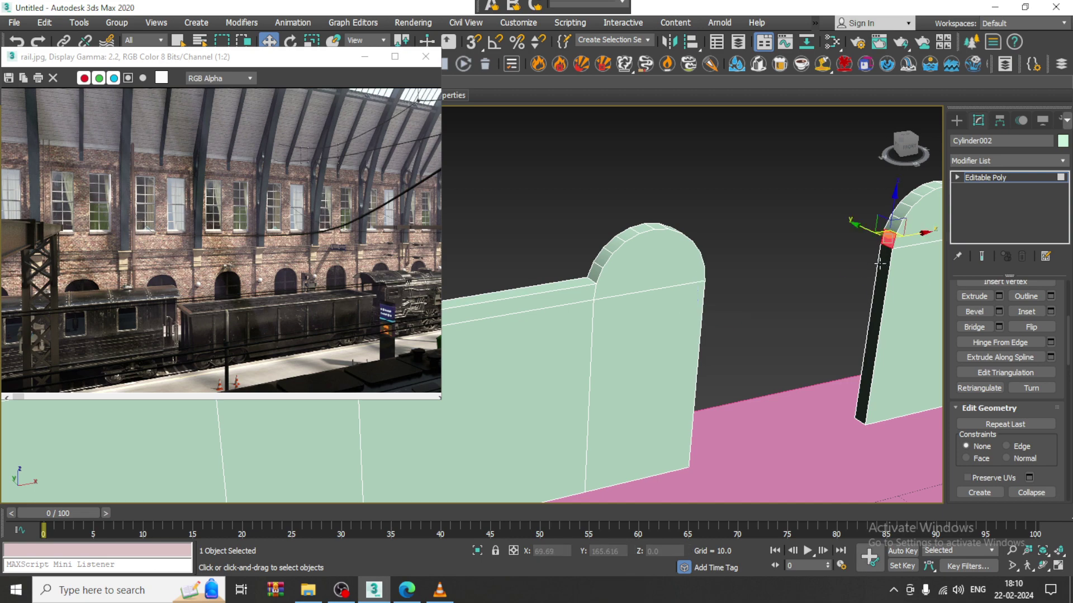
click(978, 330)
Select the facing side polygons of the fifth and sixth arches and bridge them with a wall section
alt+middle_drag(788, 329, 882, 265)
scroll(696, 324, down, 3)
scroll(671, 318, up, 3)
click(688, 302)
click(882, 264)
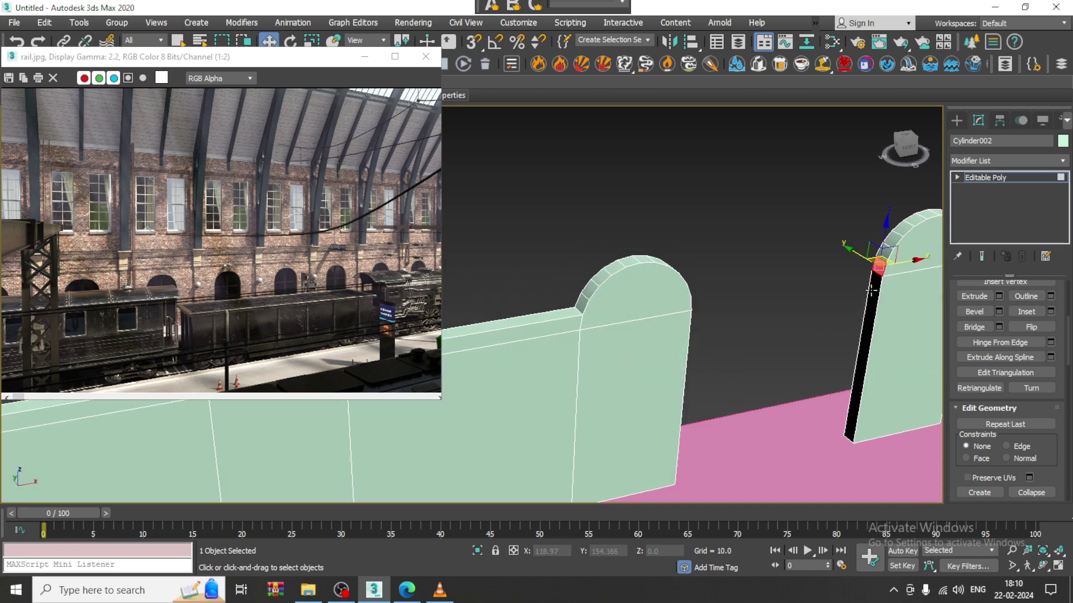
click(974, 327)
scroll(743, 371, down, 3)
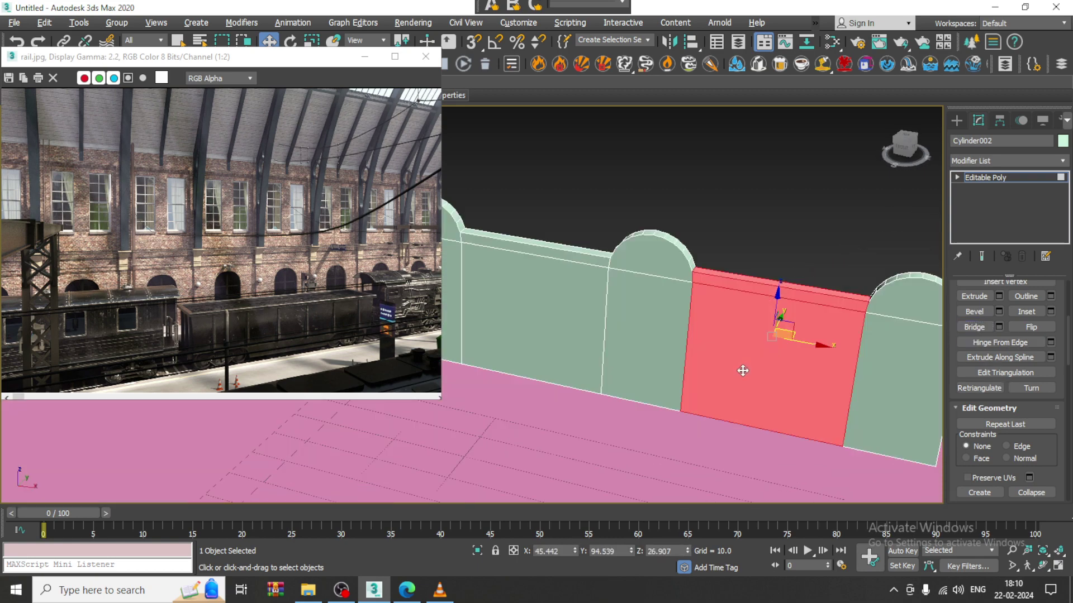
Bridge the facing side polygons of the sixth and seventh arches to close the gap between them
alt+middle_drag(742, 371, 594, 324)
scroll(585, 306, up, 3)
click(608, 306)
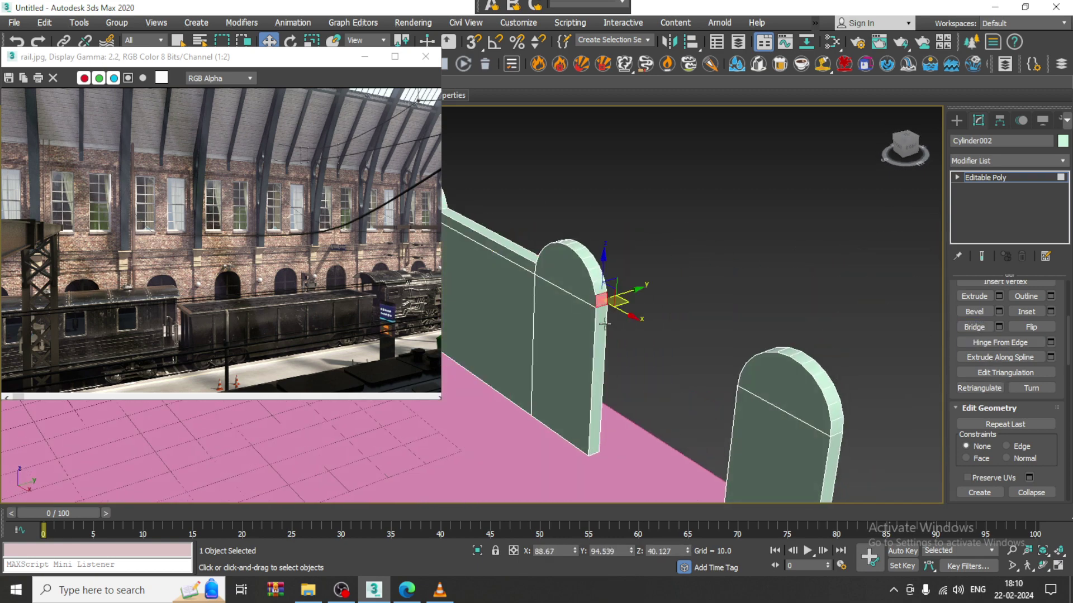
alt+middle_drag(669, 341, 735, 219)
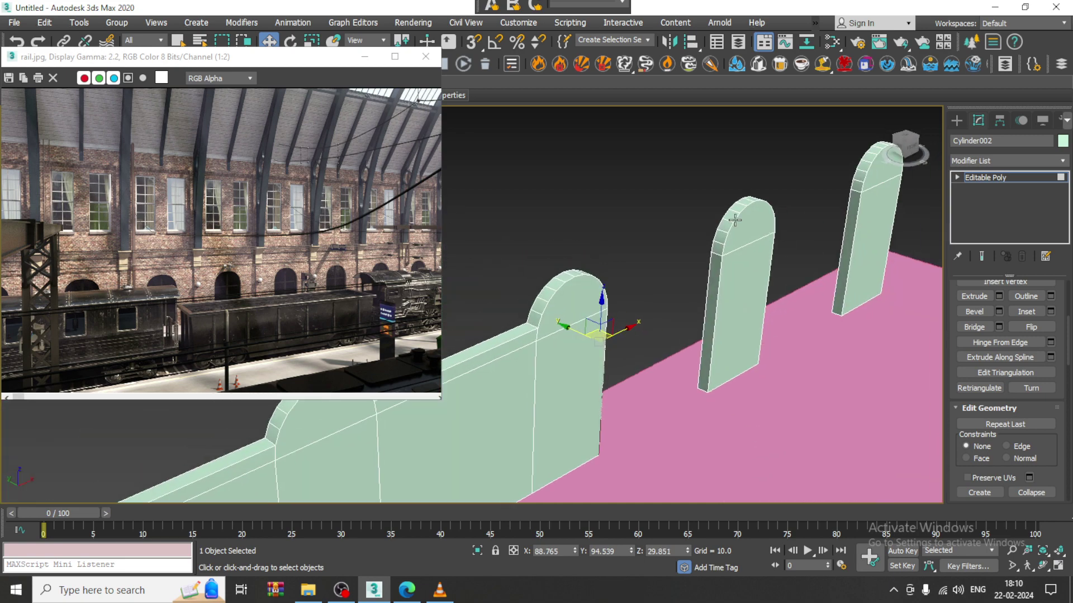
click(716, 258)
click(974, 327)
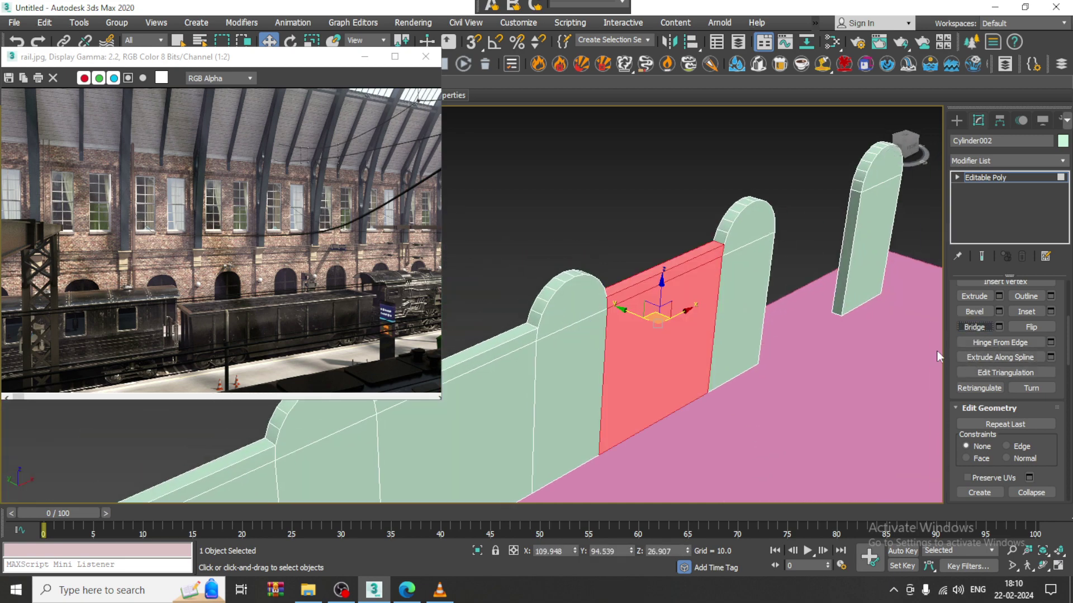
Try to bridge the gap between the seventh arch and the last arch using their facing side polygons
alt+middle_drag(850, 313, 902, 319)
click(760, 330)
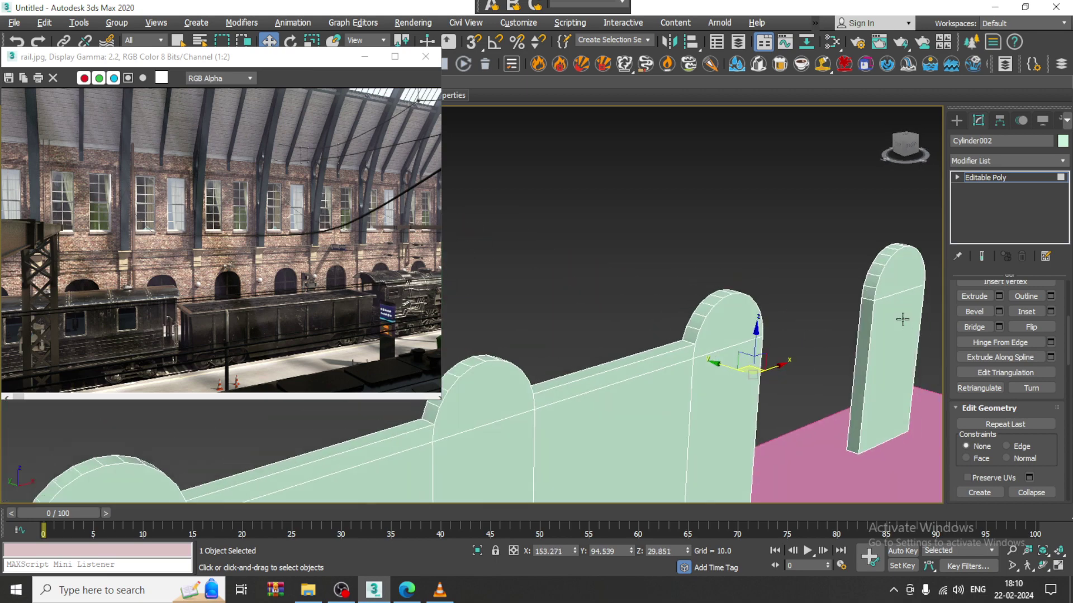
ctrl+click(863, 291)
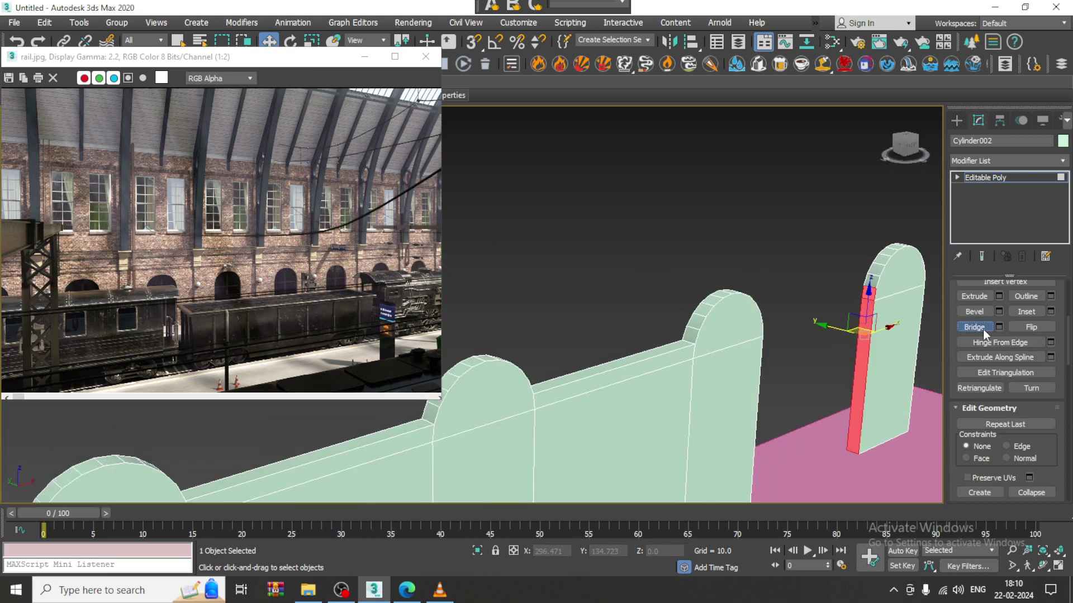
click(983, 329)
scroll(752, 334, down, 5)
alt+middle_drag(751, 335, 711, 339)
scroll(793, 332, up, 5)
key(ctrl+z)
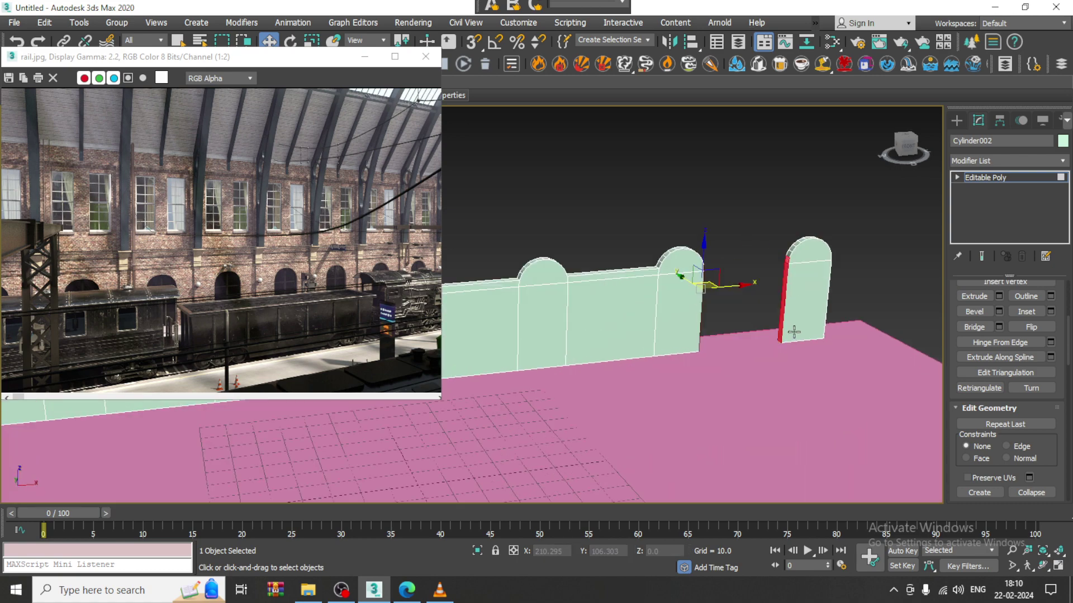
Leave polygon editing and save the scene as station_1.max in the February 2024 folder on drive D
click(1008, 177)
click(854, 183)
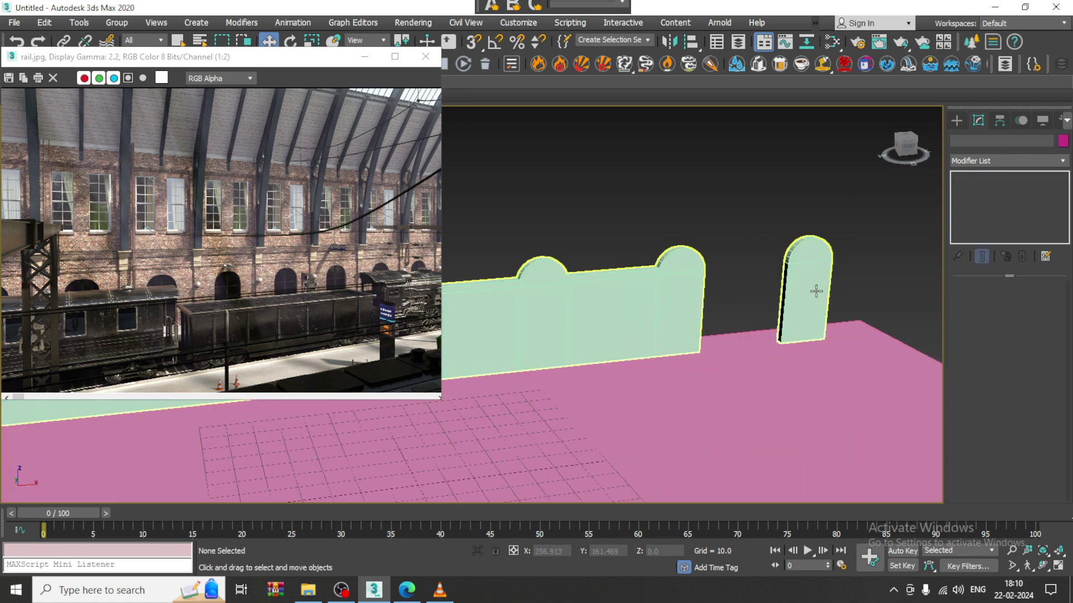
click(15, 23)
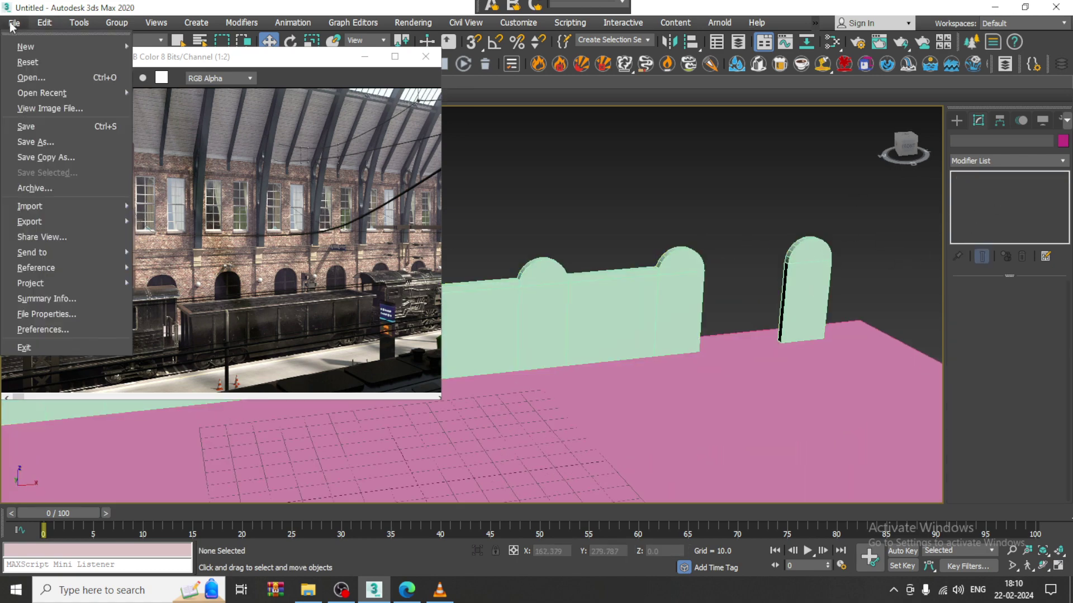
click(47, 139)
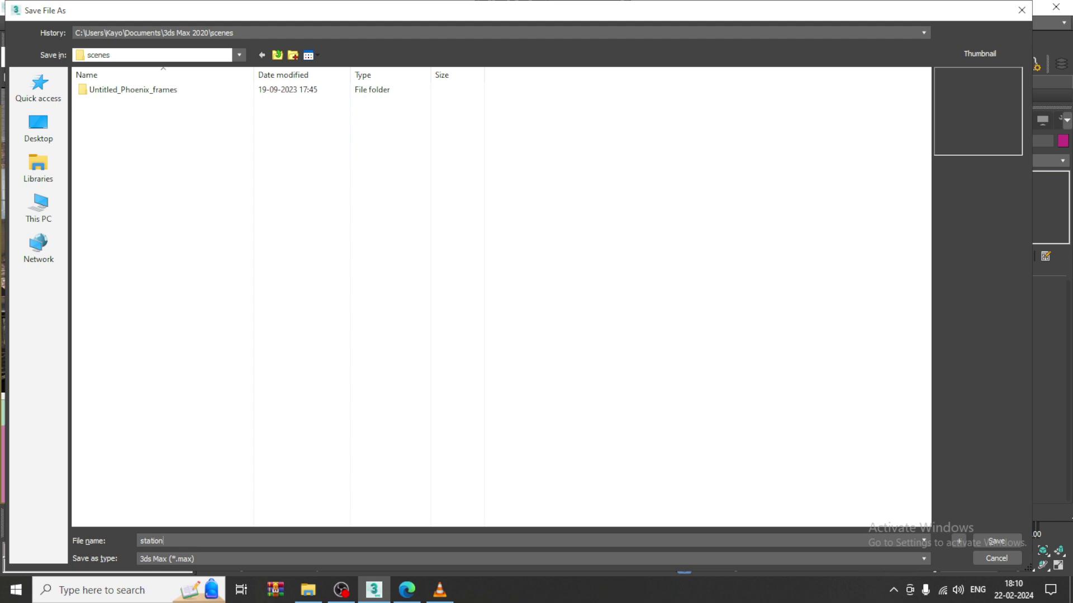
click(38, 208)
double_click(320, 189)
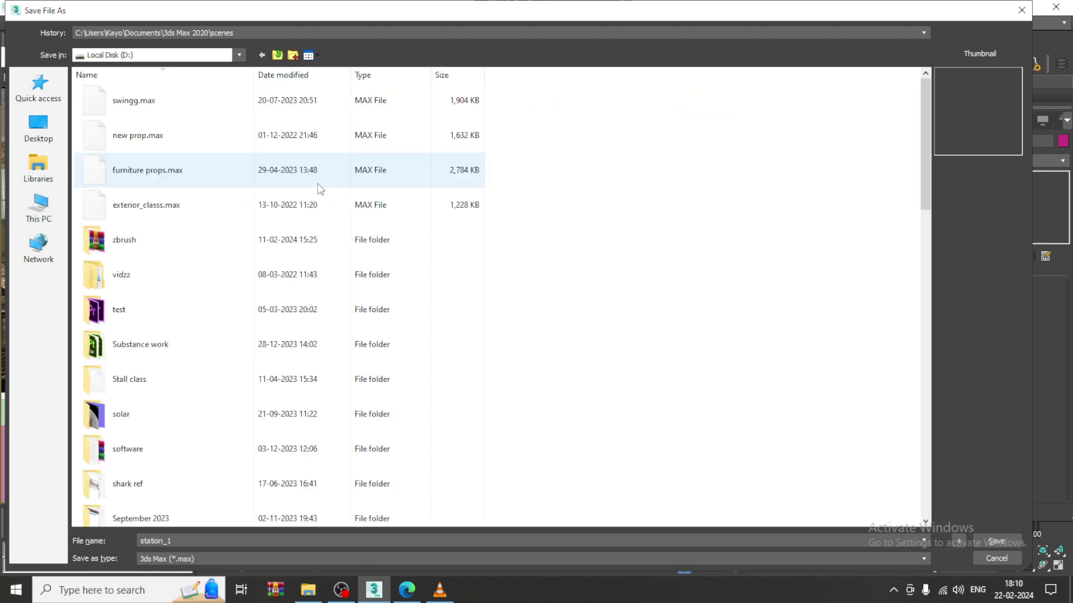
click(202, 186)
key(f)
double_click(166, 178)
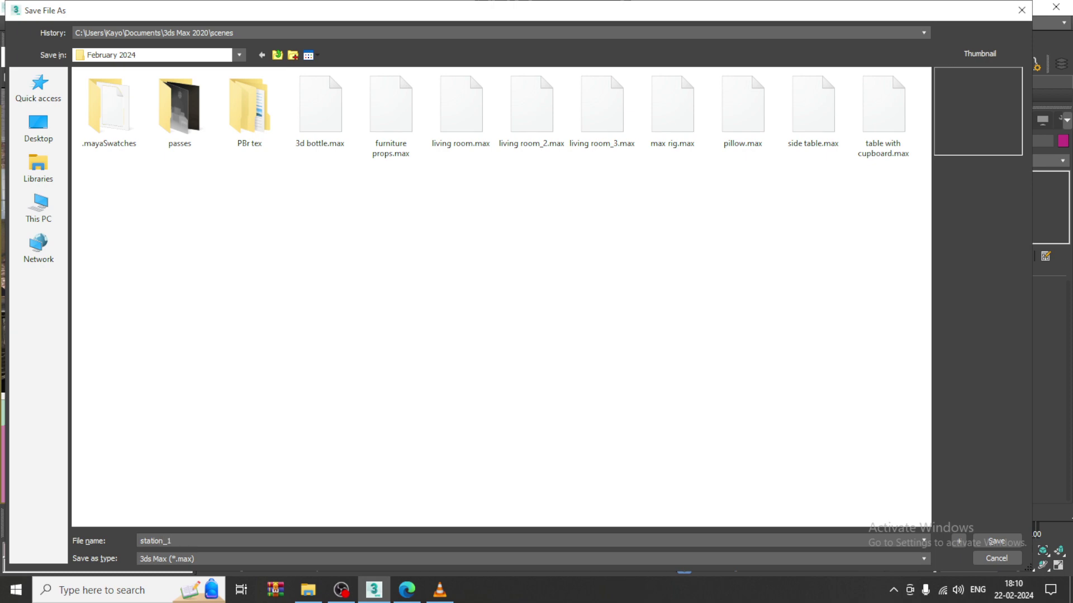
key(Return)
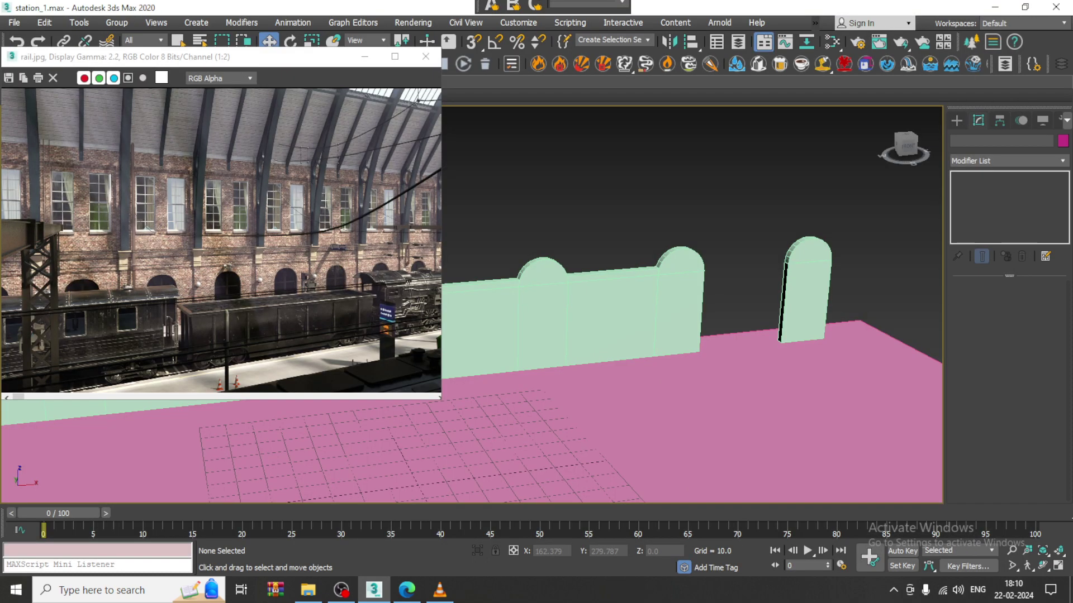
Clone all polygons of the unbridged last arch to a separate object, Object001, moved along X beyond the end of the wall
click(681, 300)
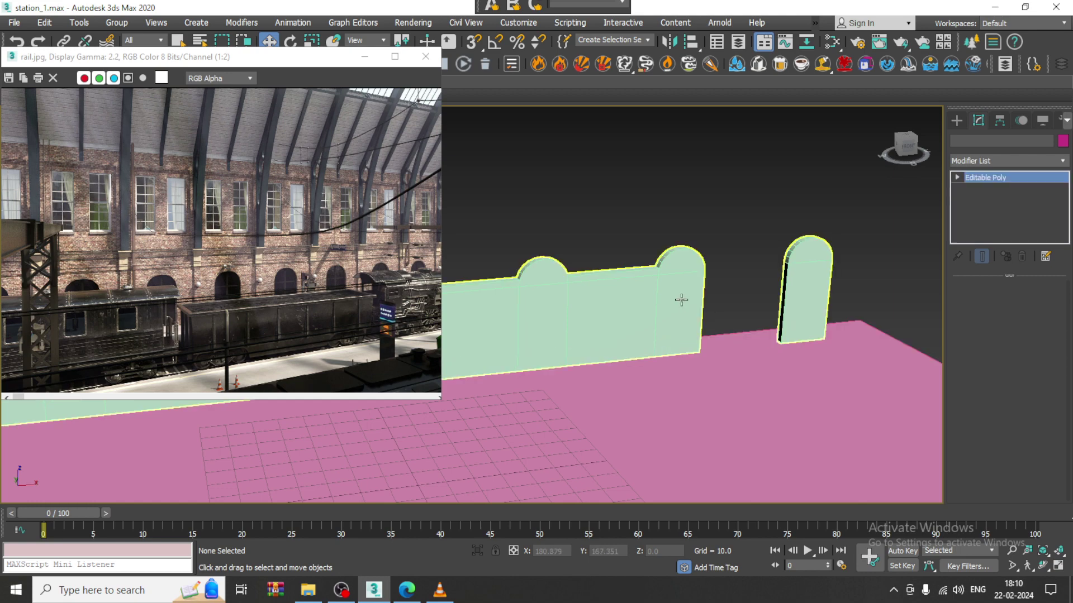
alt+middle_drag(714, 307, 614, 332)
alt+middle_drag(743, 348, 639, 335)
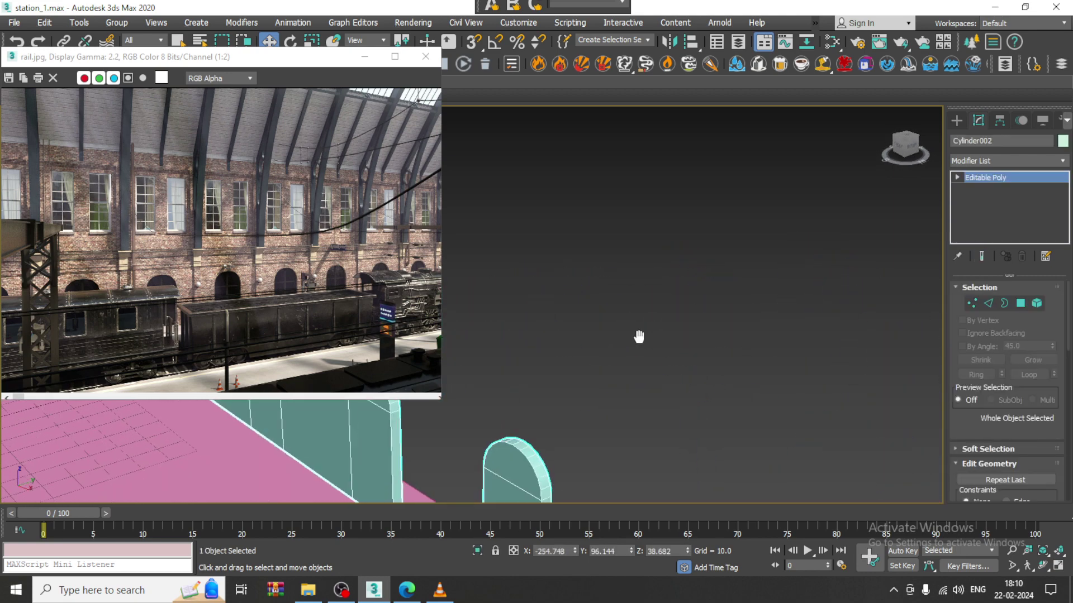
key(4)
alt+middle_drag(564, 414, 702, 292)
scroll(703, 352, up, 5)
scroll(735, 368, down, 5)
click(1022, 178)
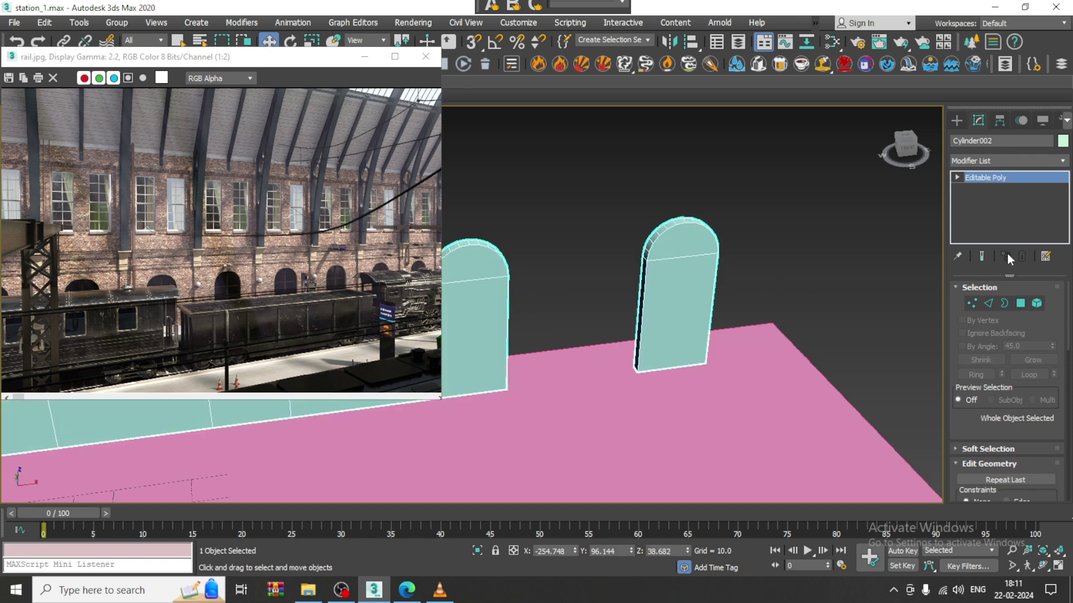
click(1023, 302)
drag(596, 173, 741, 394)
shift+drag(704, 252, 952, 248)
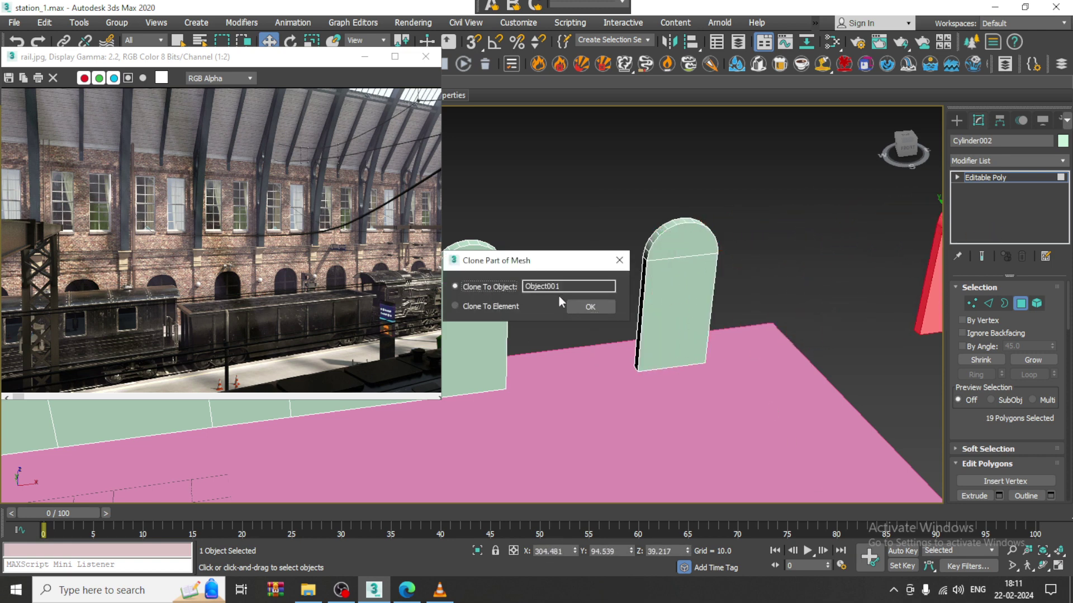
click(590, 307)
Leave polygon editing on the wall, select the cloned arch and center its pivot to the object
click(1023, 178)
click(877, 232)
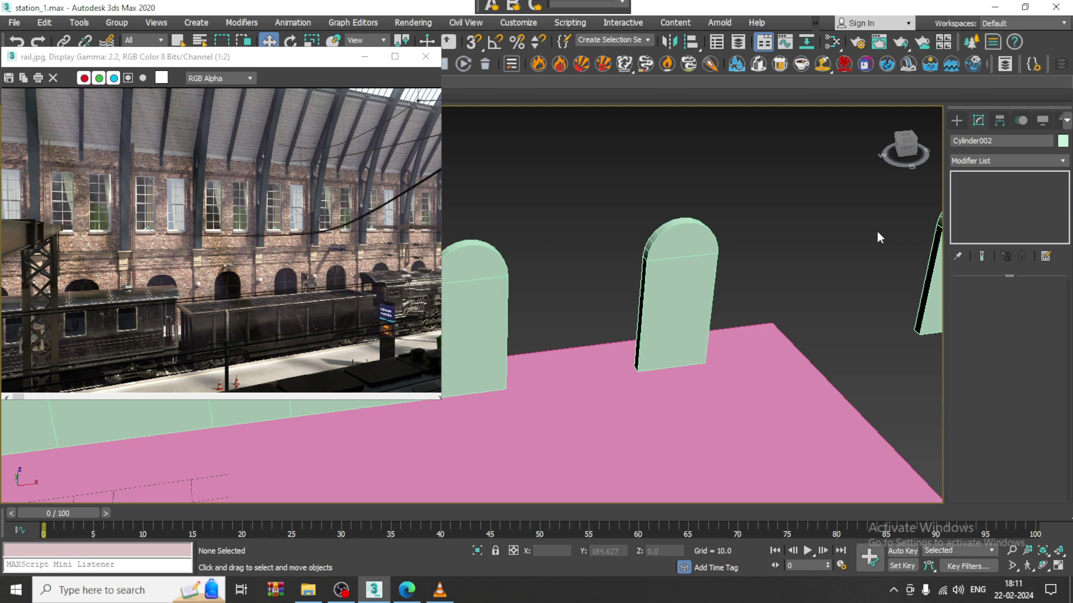
click(925, 285)
middle_drag(925, 285, 772, 300)
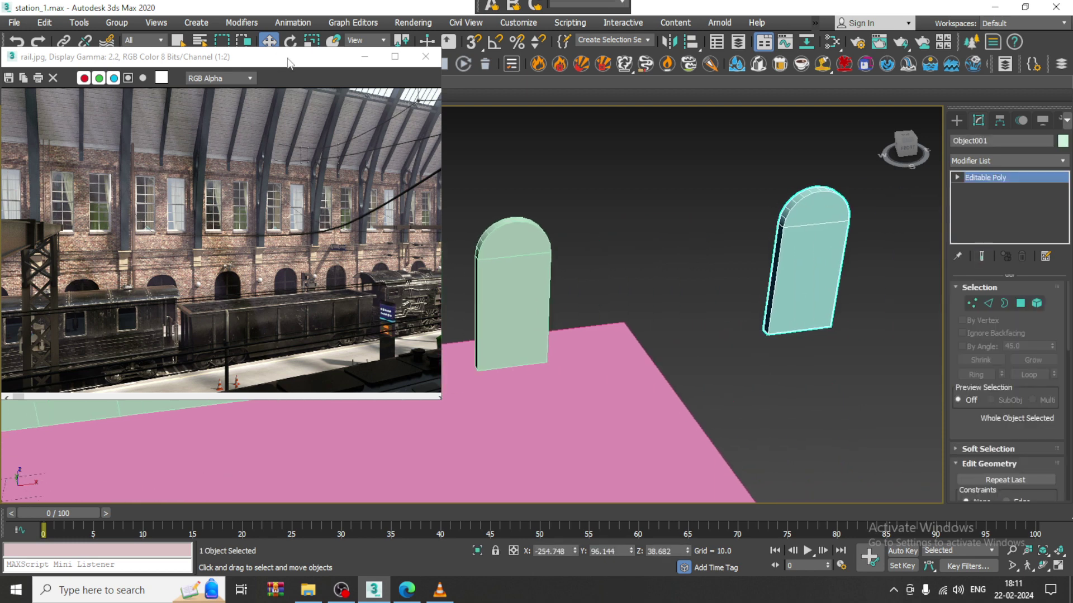
click(1020, 120)
click(1014, 211)
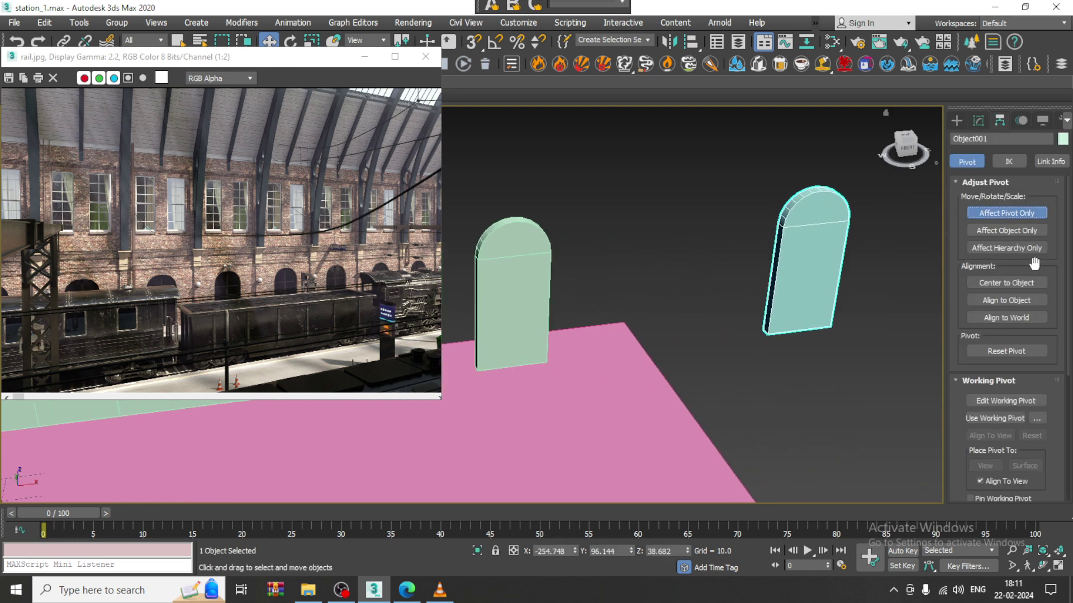
click(1028, 282)
click(1026, 211)
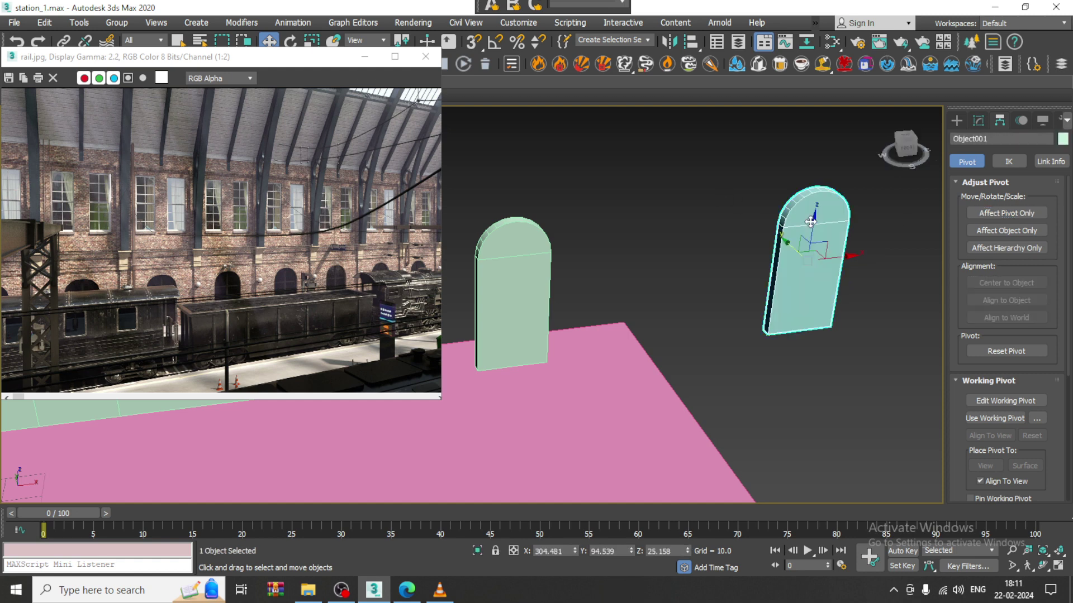
right_click(807, 218)
click(841, 161)
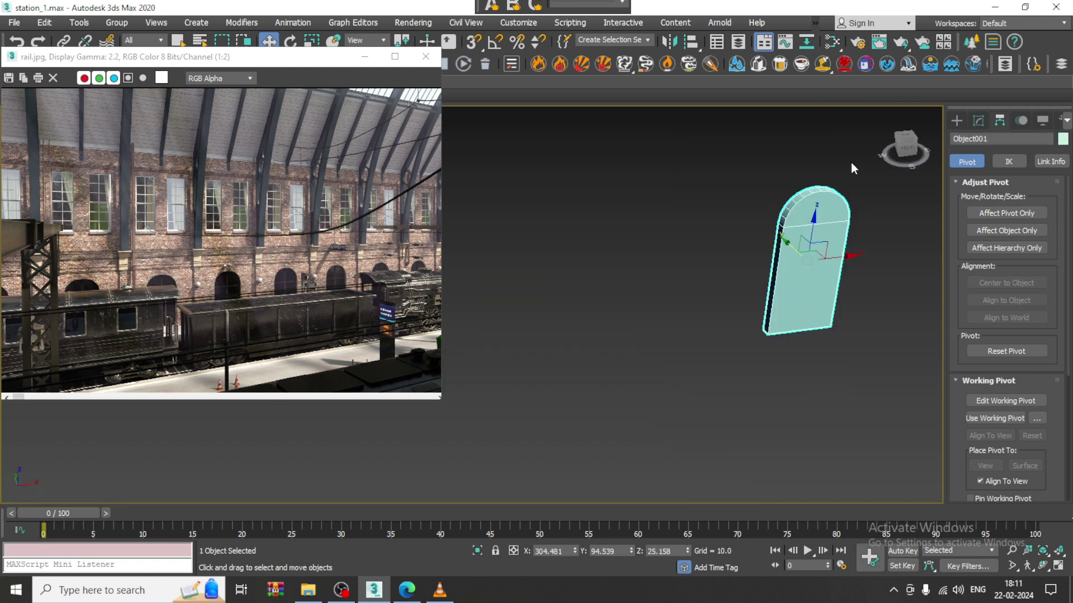
key(ctrl+z)
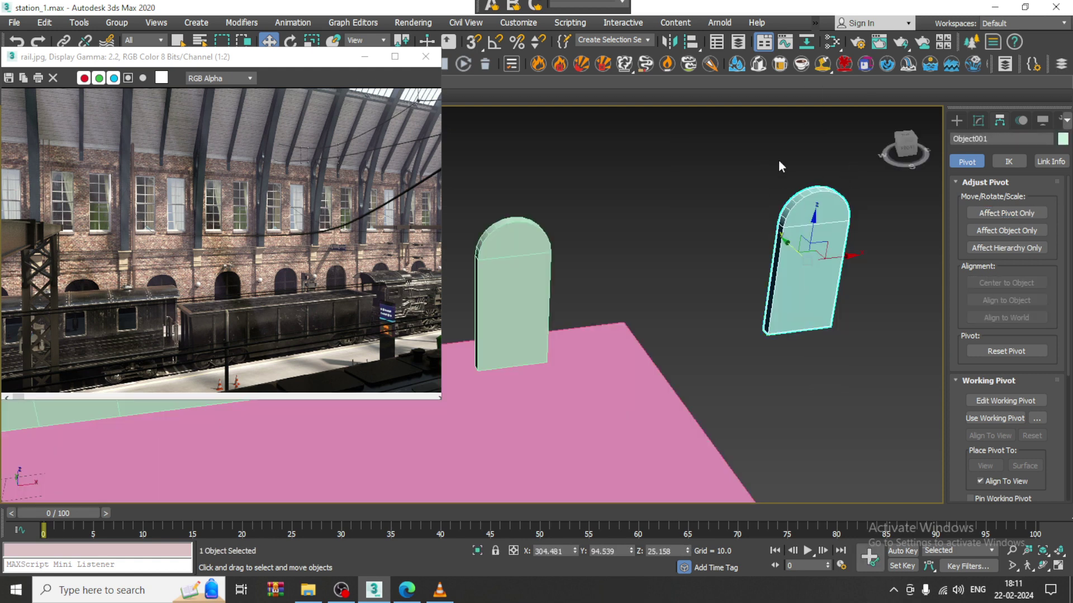
Hide the cloned arch beyond the end of the wall
right_click(793, 207)
click(823, 161)
scroll(809, 166, down, 4)
middle_drag(685, 183, 730, 208)
Select the wall object and bridge the facing side polygons of its seventh and last arches
click(652, 242)
scroll(606, 257, up, 3)
alt+middle_drag(601, 254, 639, 359)
scroll(640, 362, up, 4)
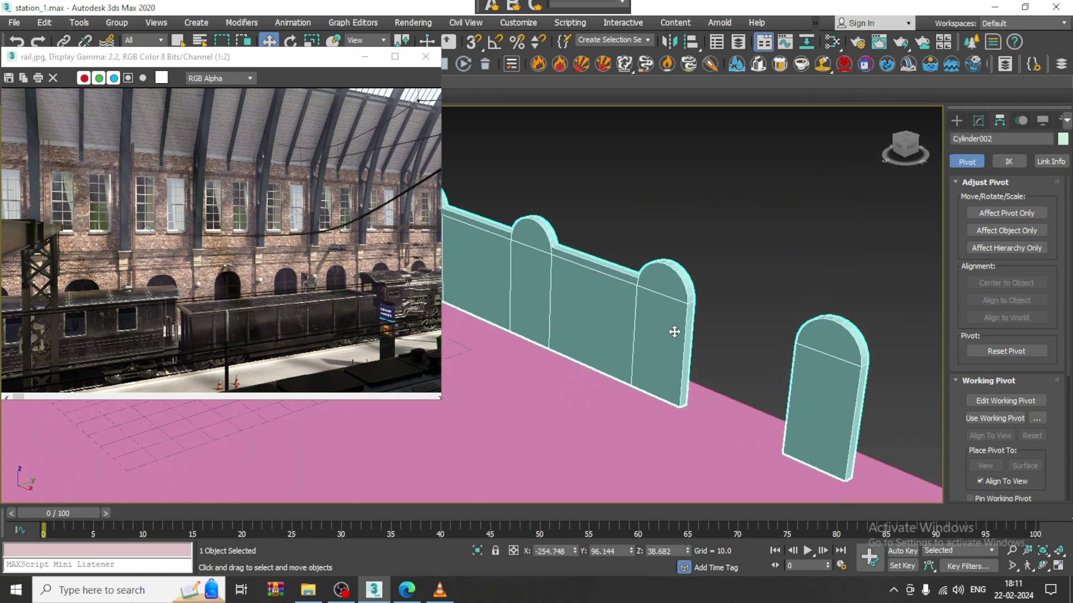
key(4)
click(703, 284)
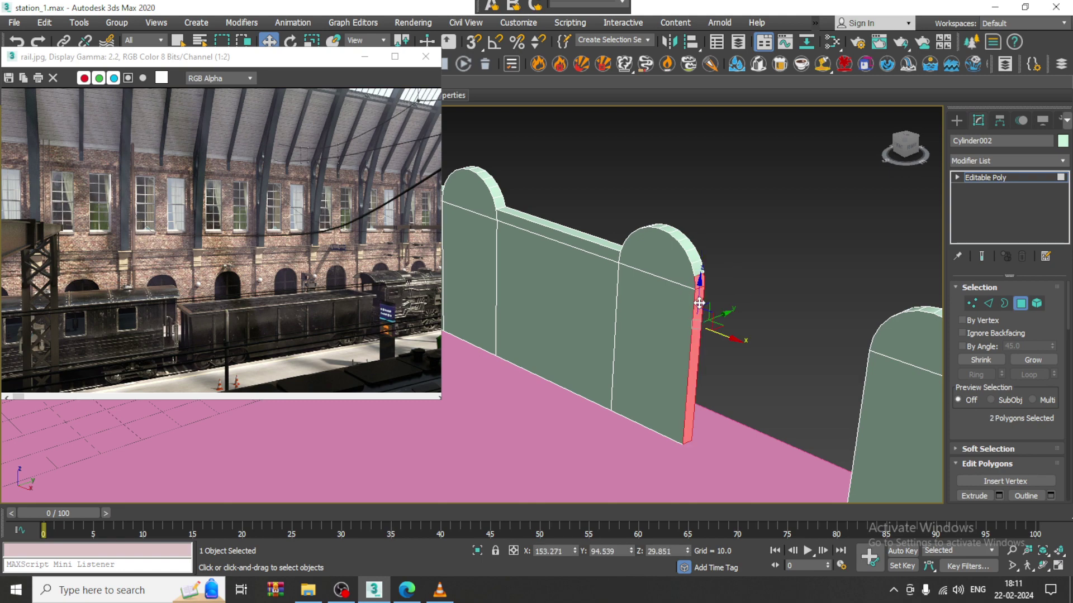
alt+middle_drag(827, 296, 857, 260)
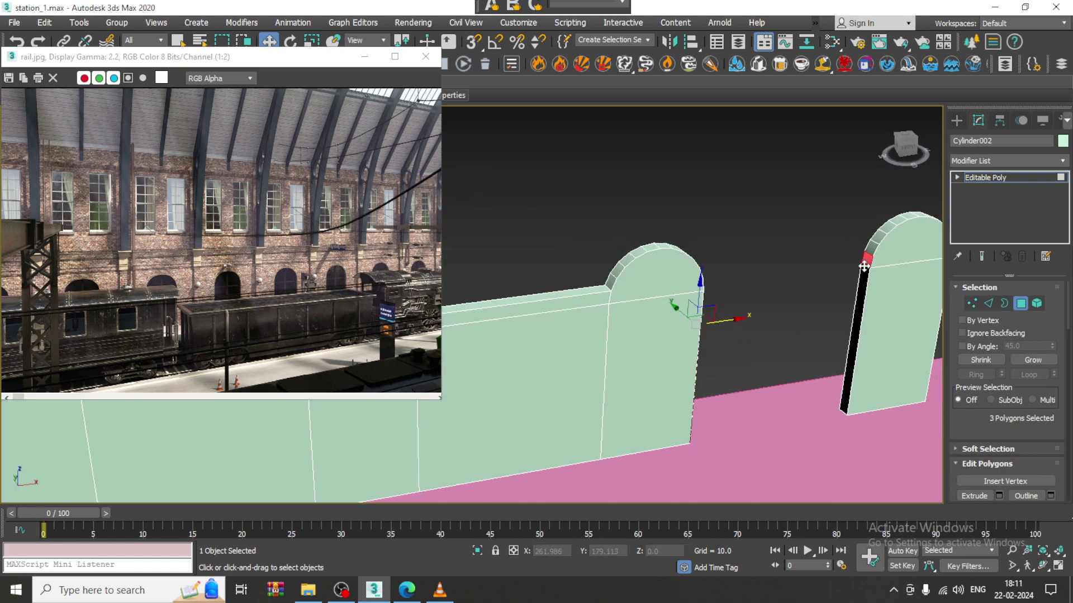
ctrl+click(857, 262)
scroll(1020, 464, down, 3)
click(981, 463)
scroll(723, 362, down, 5)
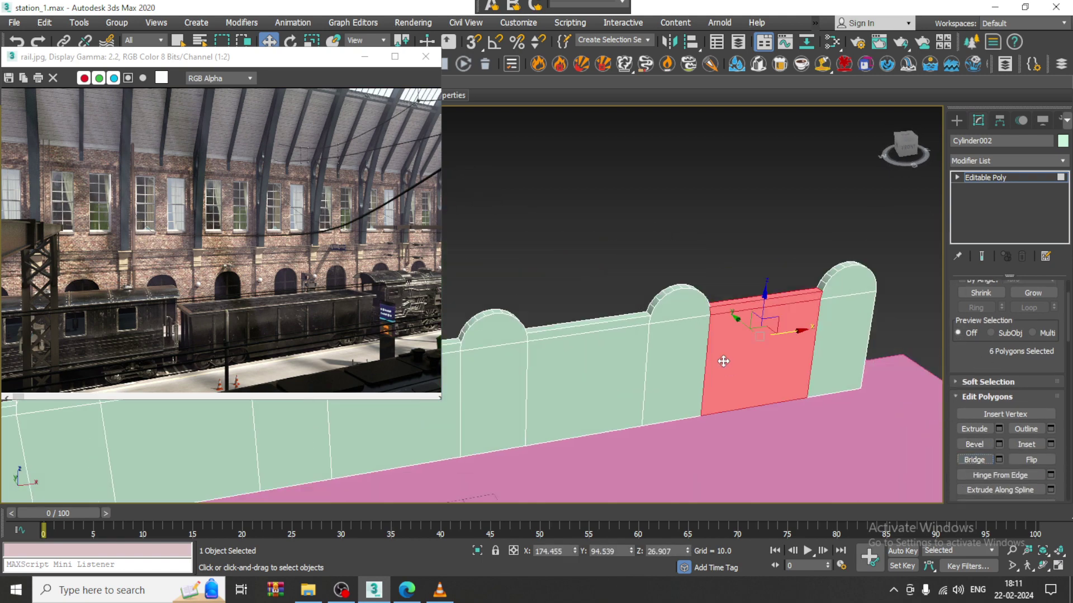
Examine the bridged wall along its full length and at both ends, and leave polygon editing
alt+middle_drag(723, 361, 755, 330)
middle_drag(755, 330, 878, 210)
middle_drag(548, 355, 754, 311)
alt+middle_drag(665, 381, 638, 243)
scroll(640, 243, up, 10)
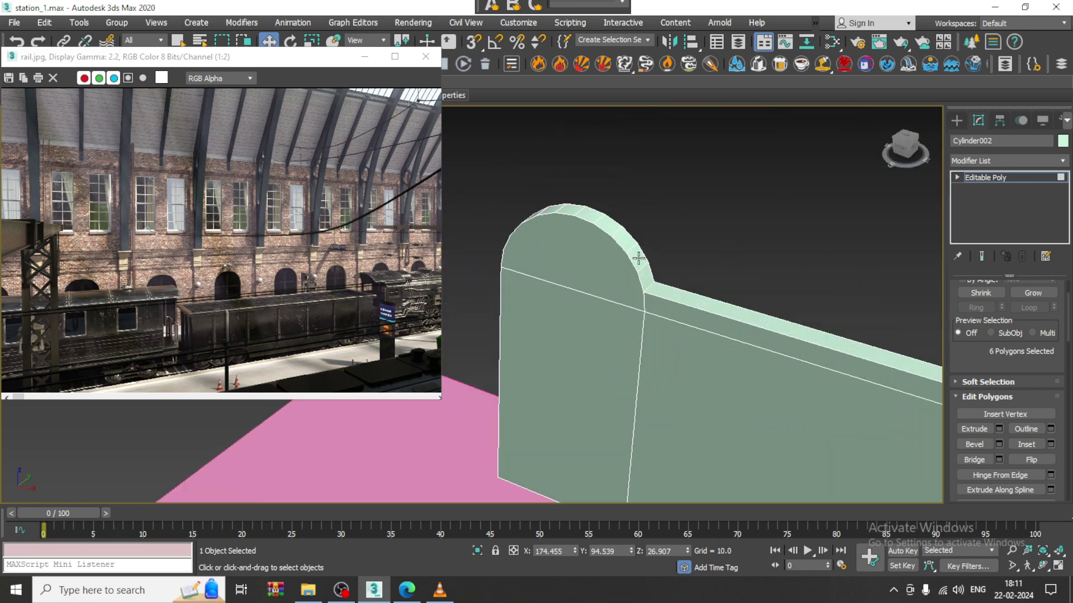
scroll(709, 355, down, 8)
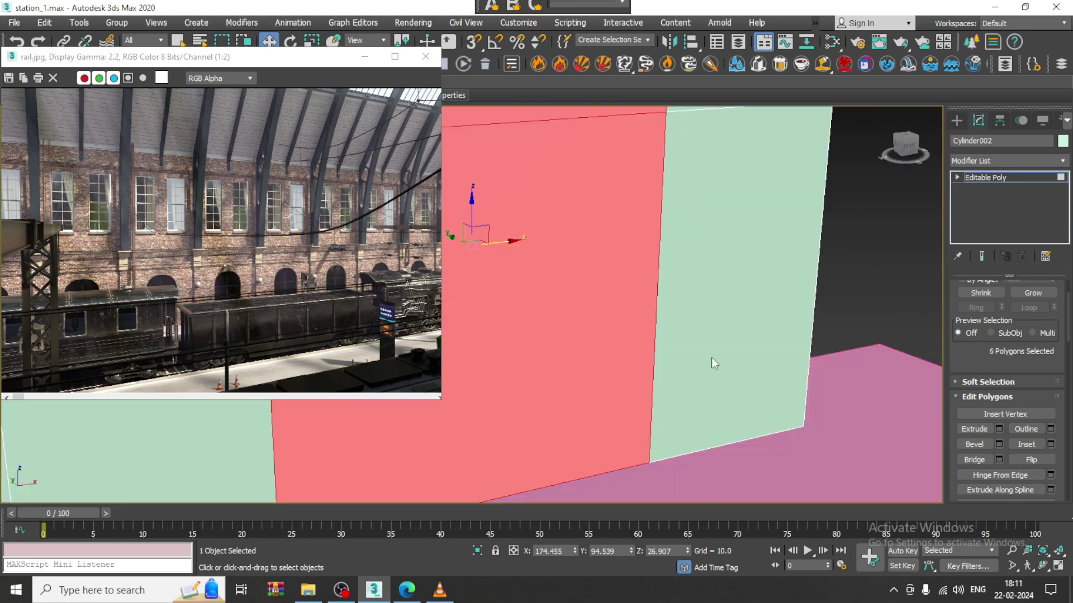
scroll(747, 326, down, 15)
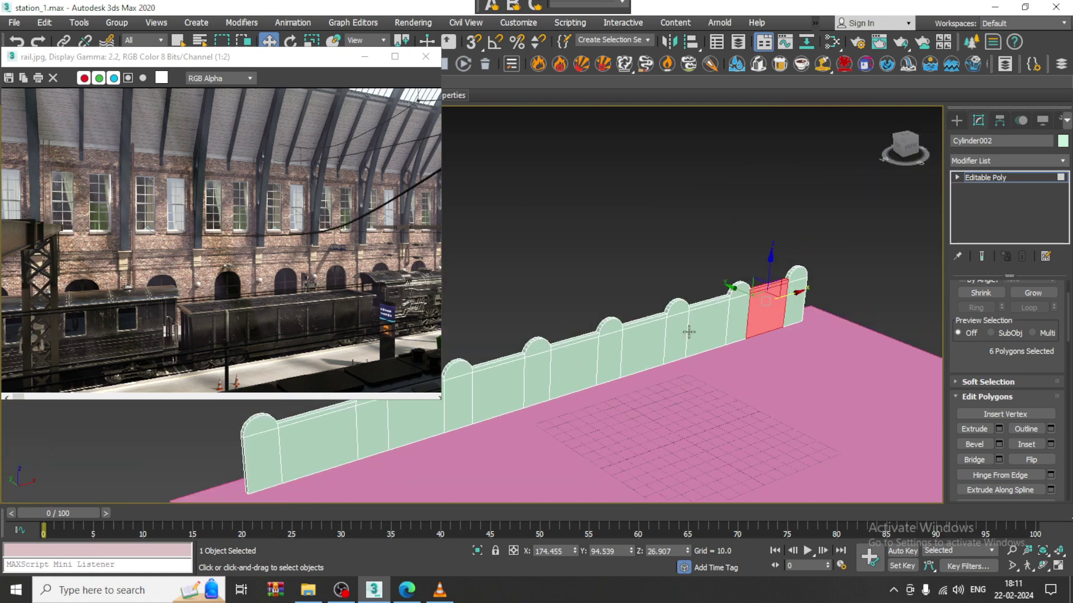
scroll(689, 312, up, 2)
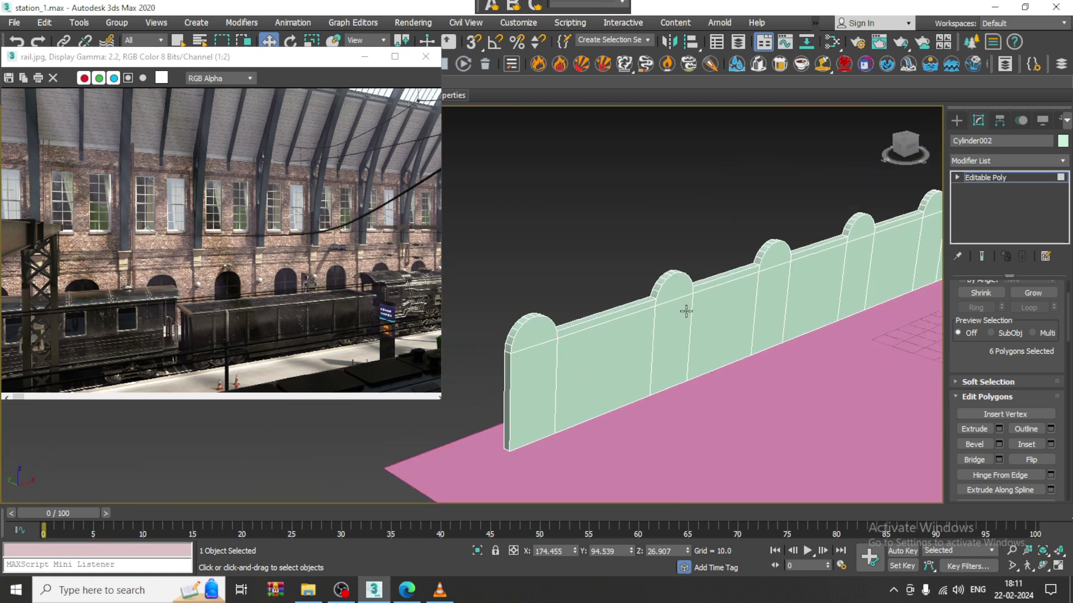
key(4)
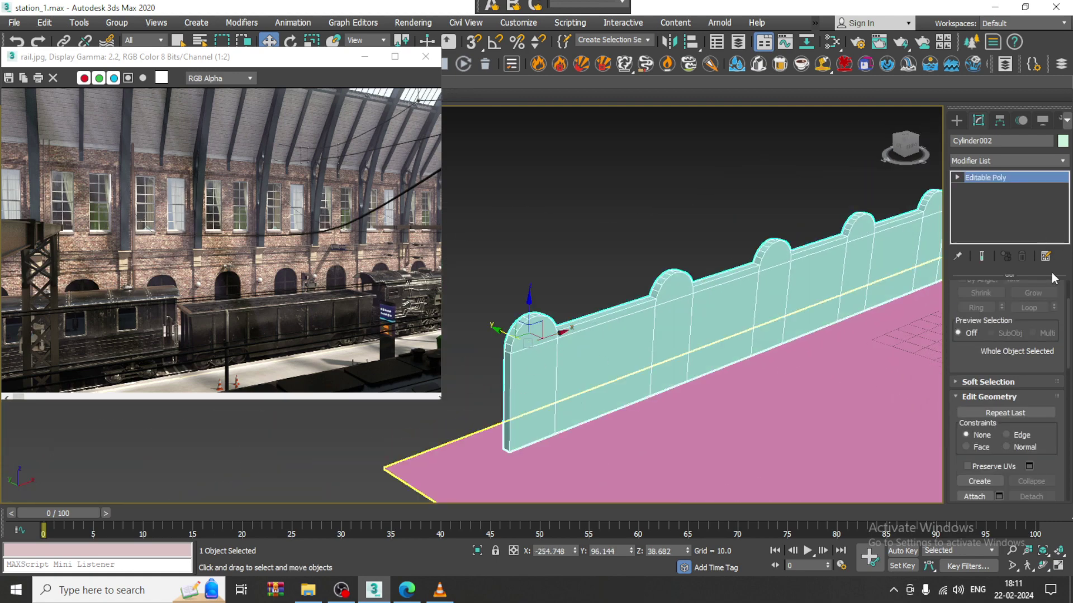
Select, one by one, the top-edge polygons of the wall's first arch and the adjoining straight section
key(4)
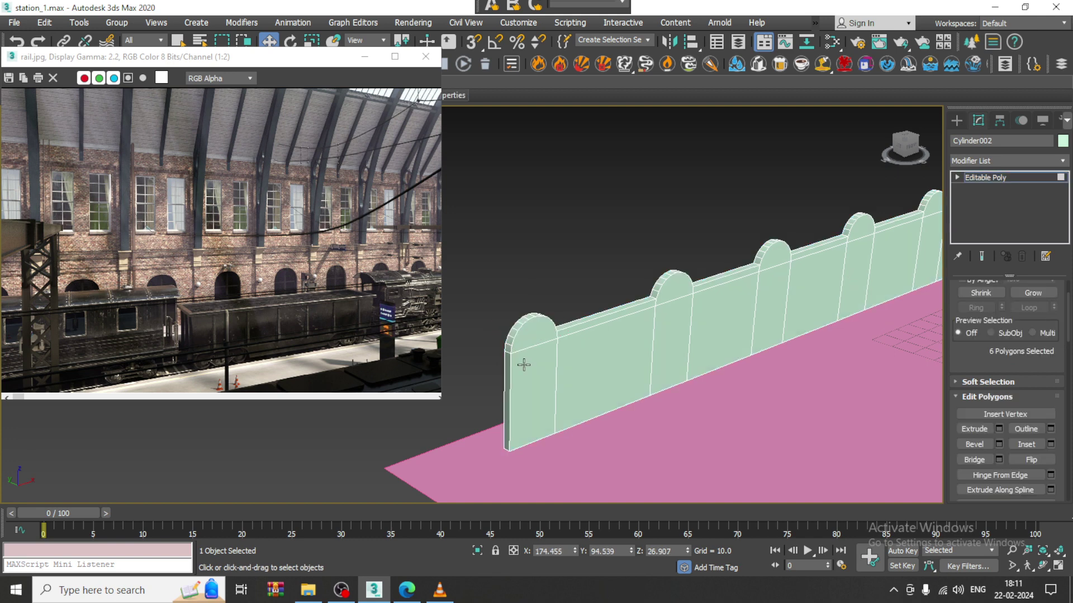
scroll(505, 344, up, 2)
scroll(503, 328, up, 2)
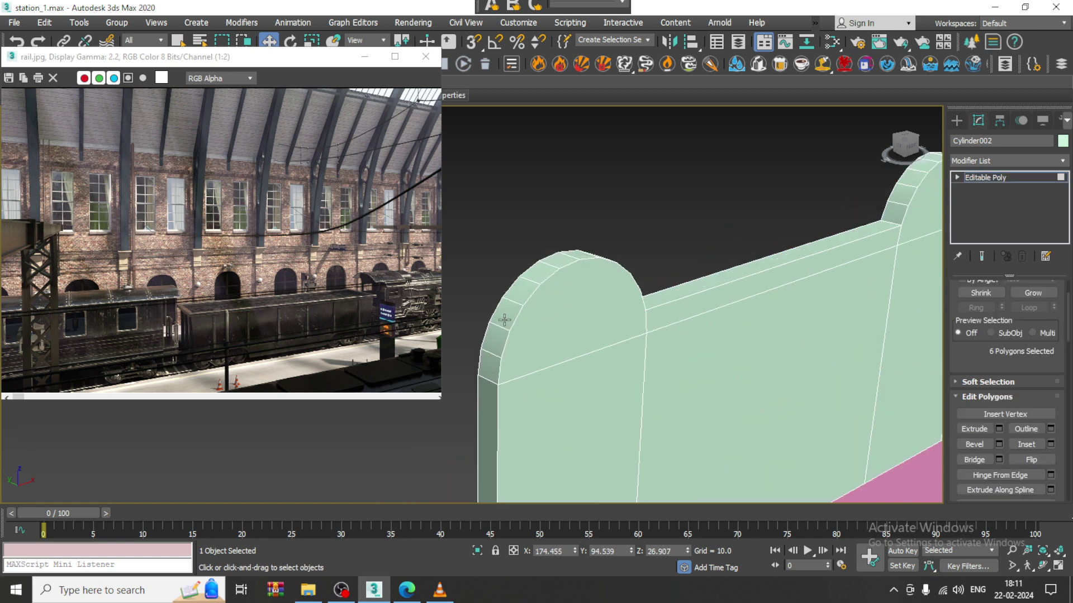
click(498, 336)
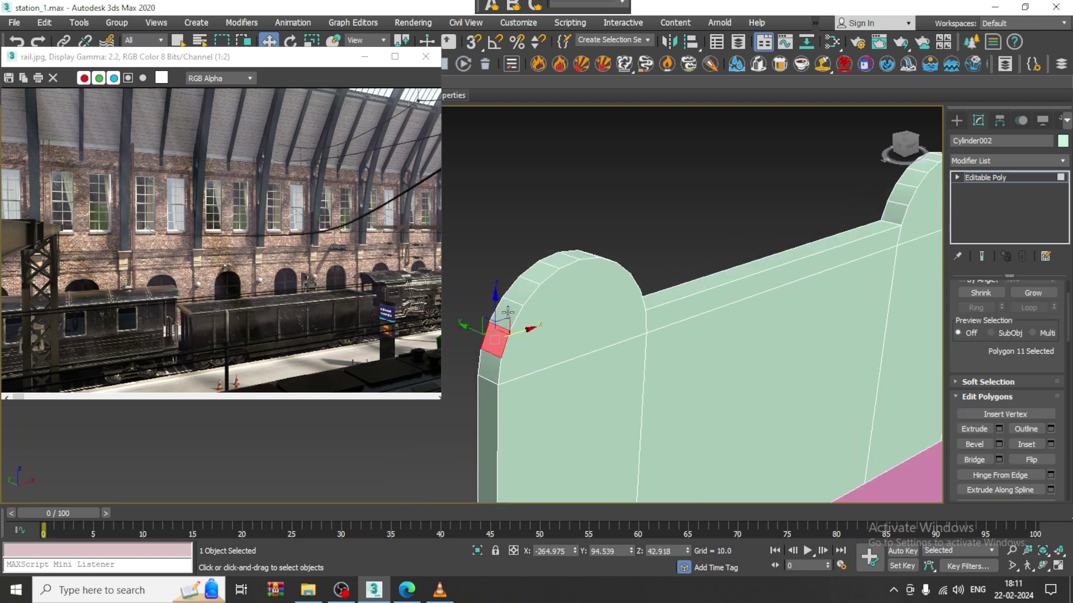
ctrl+click(506, 313)
ctrl+click(523, 291)
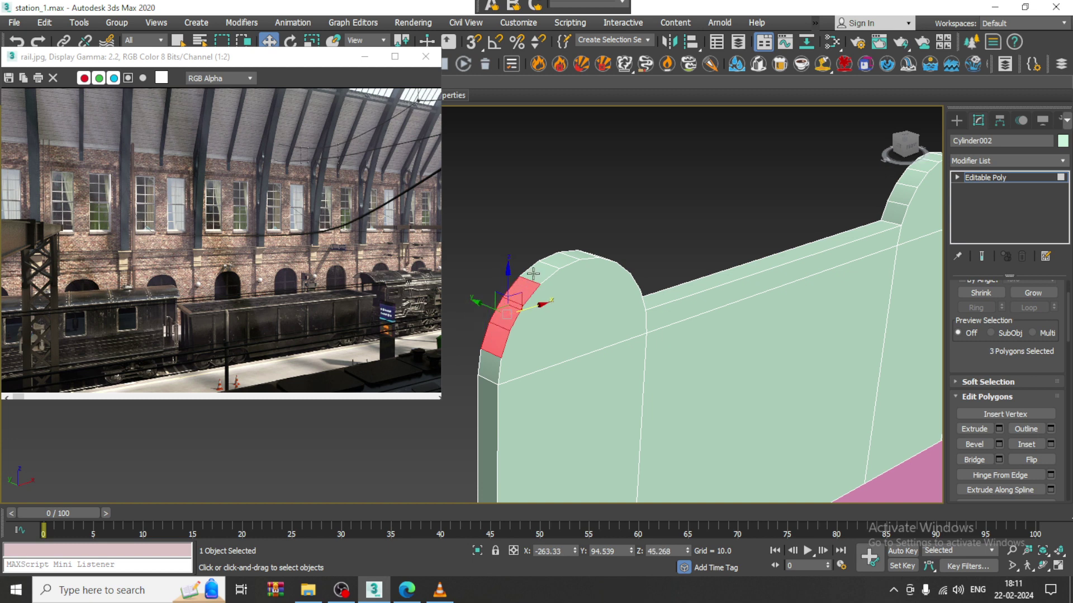
ctrl+click(541, 275)
alt+middle_drag(699, 266, 620, 301)
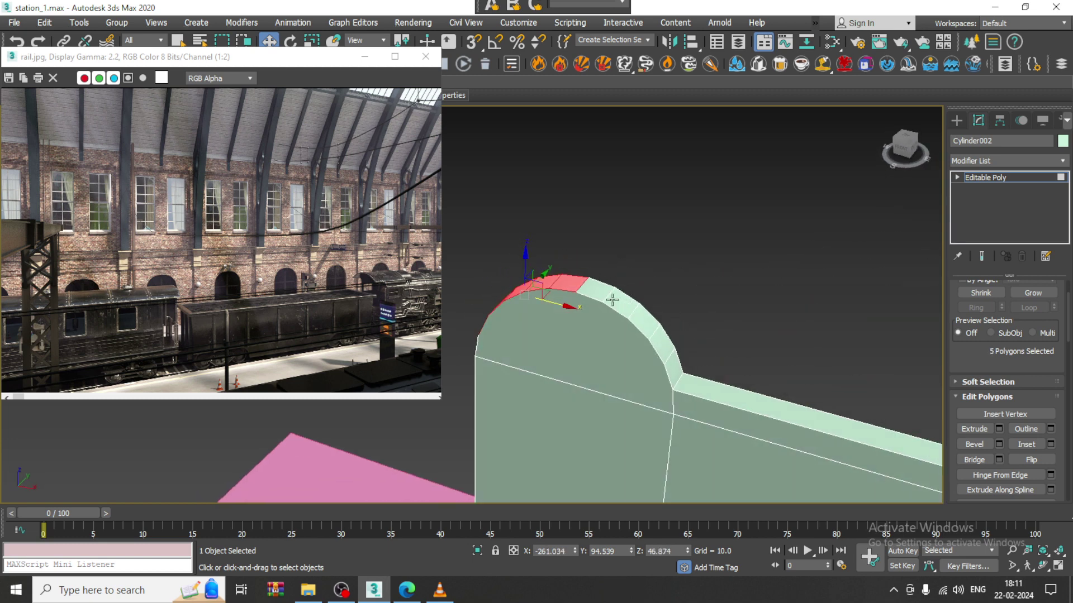
ctrl+click(594, 291)
ctrl+click(617, 305)
ctrl+click(665, 343)
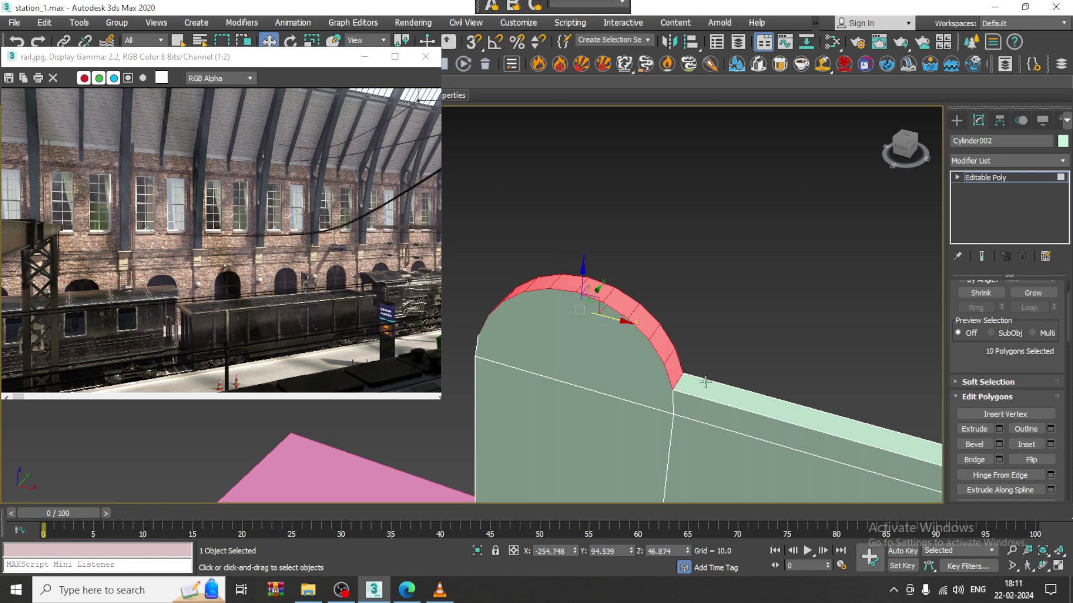
alt+middle_drag(664, 343, 686, 382)
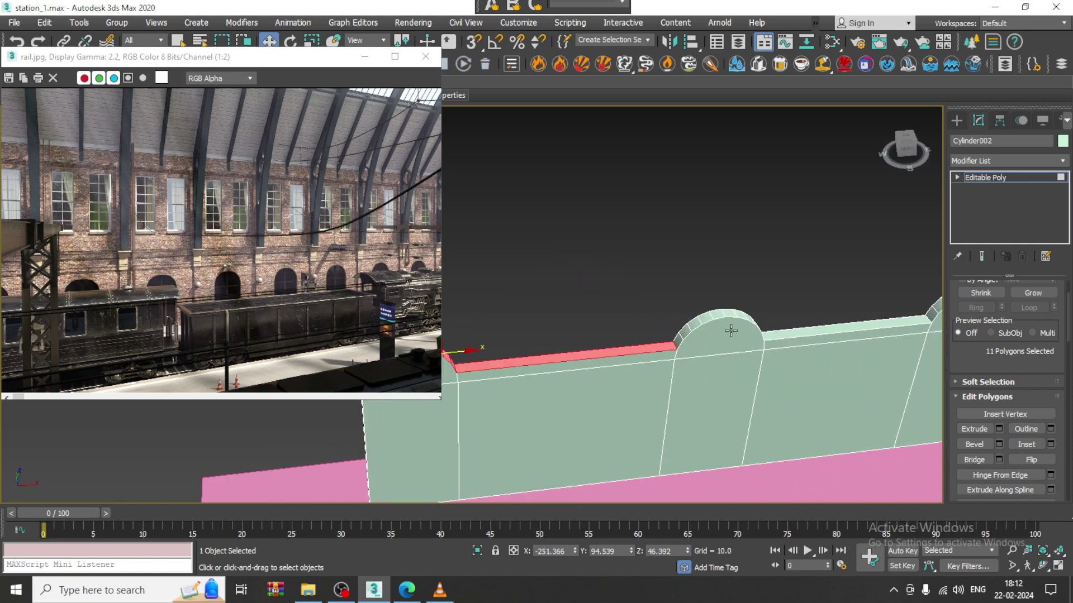
alt+middle_drag(731, 331, 751, 291)
In the front view, region-select all polygons along the upper part of the wall, from the first to the last arch
key(alt+w)
key(alt+w)
middle_drag(794, 250, 689, 283)
scroll(752, 237, down, 4)
scroll(790, 250, down, 3)
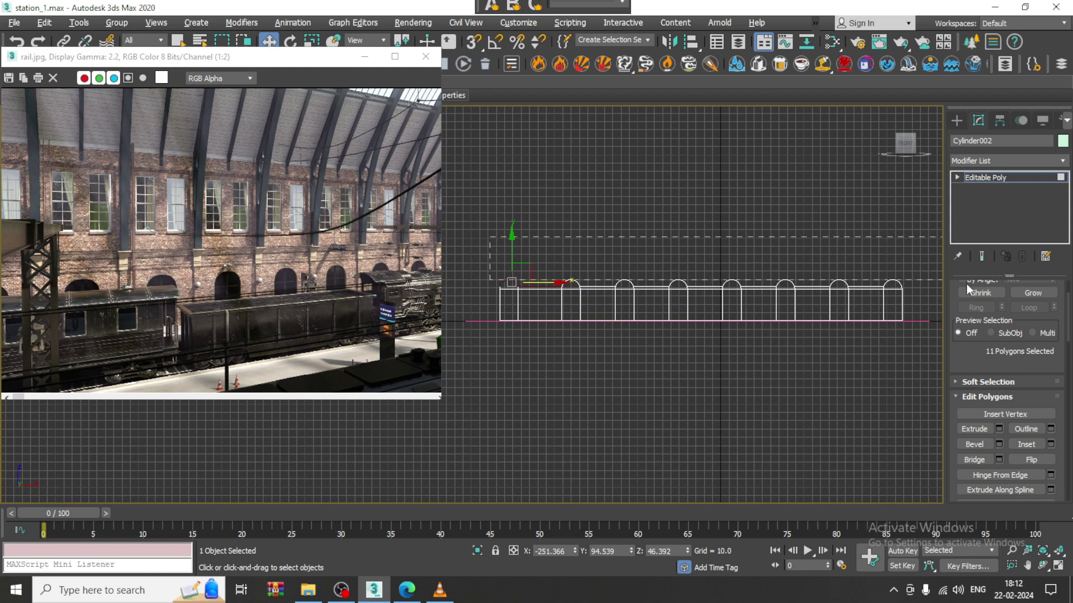
drag(966, 283, 974, 287)
Deselect the front and back faces of all arches and connecting strips, keeping the top-edge polygons selected
scroll(503, 290, up, 3)
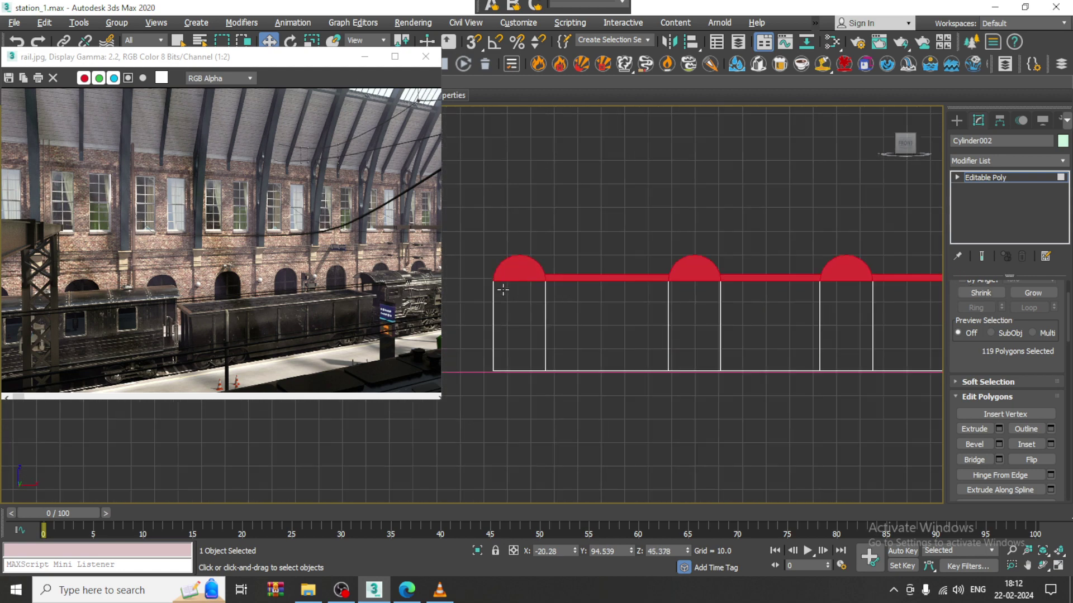
middle_drag(631, 296, 600, 308)
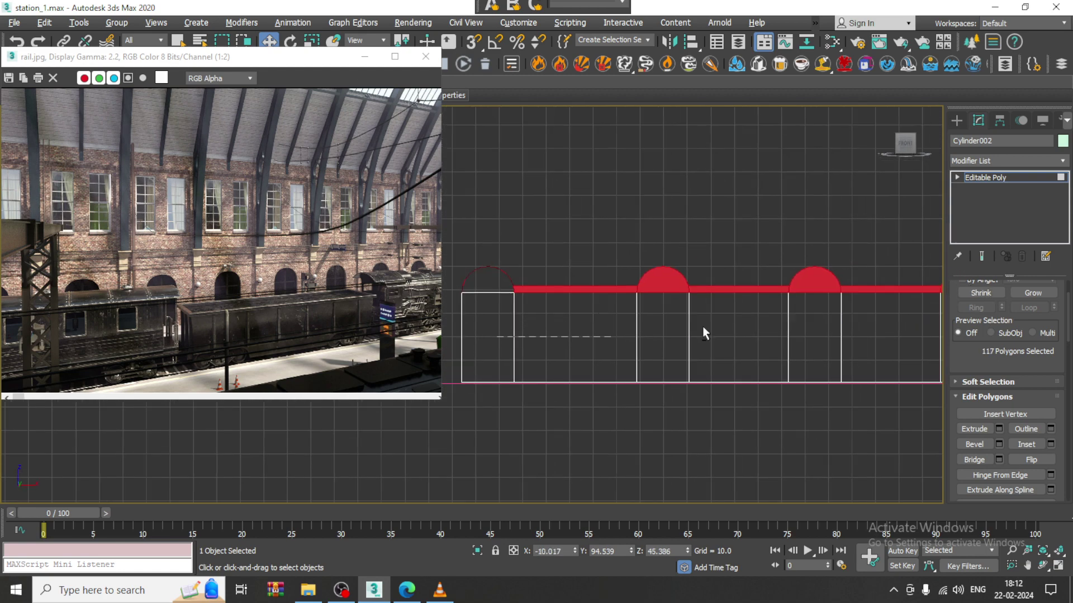
alt+drag(875, 288, 876, 291)
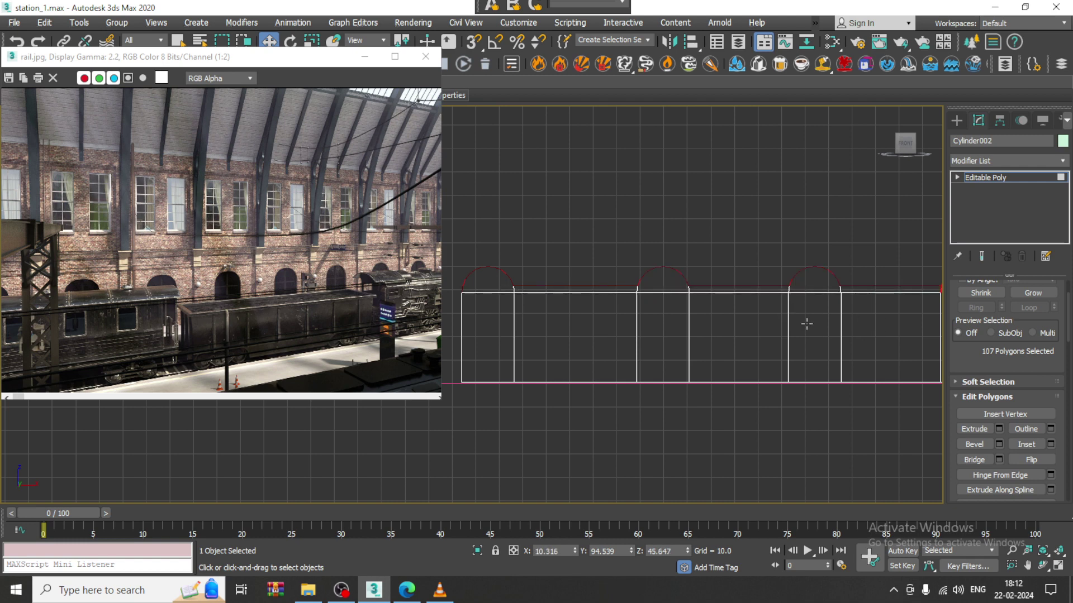
middle_drag(807, 323, 526, 328)
middle_drag(668, 328, 562, 359)
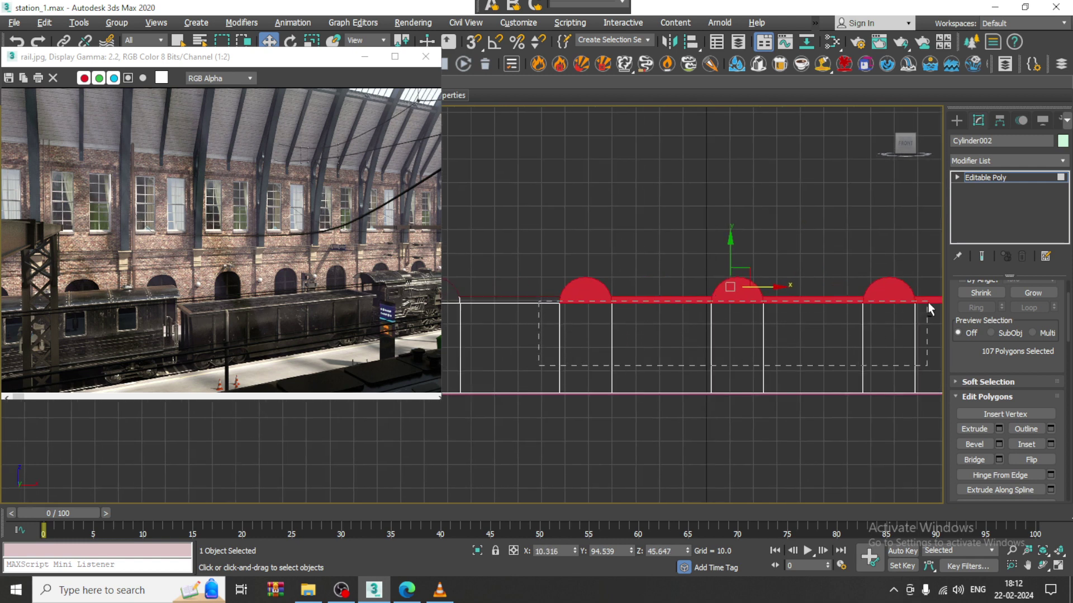
alt+drag(927, 303, 927, 303)
middle_drag(595, 350, 515, 350)
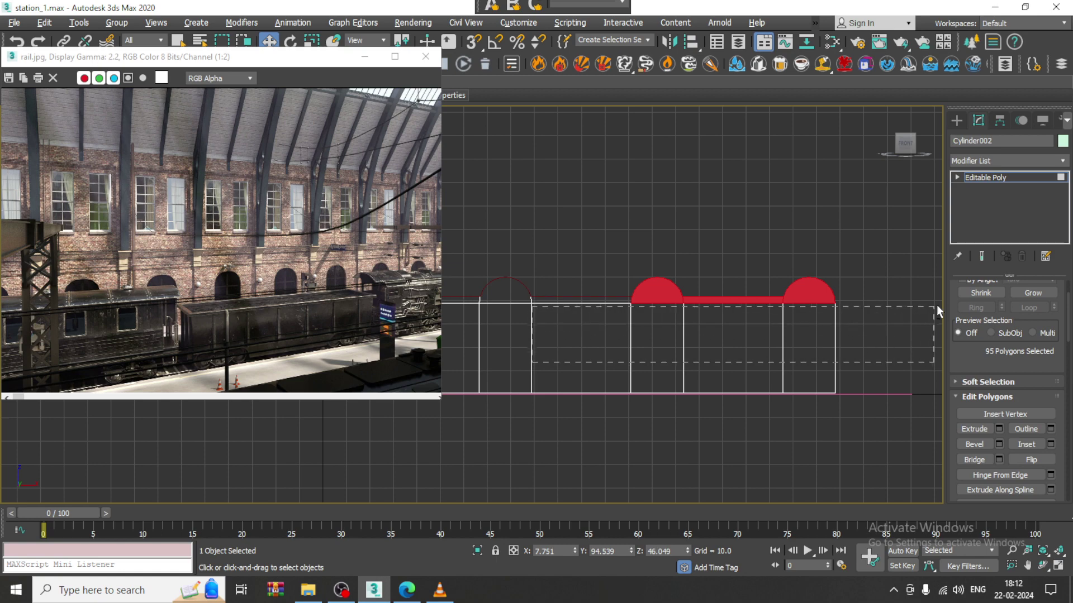
alt+drag(936, 305, 936, 300)
Inspect the selection at both ends of the wall in perspective and deselect the short vertical end polygon beneath the first arch
key(alt+w)
middle_click(826, 422)
key(alt+w)
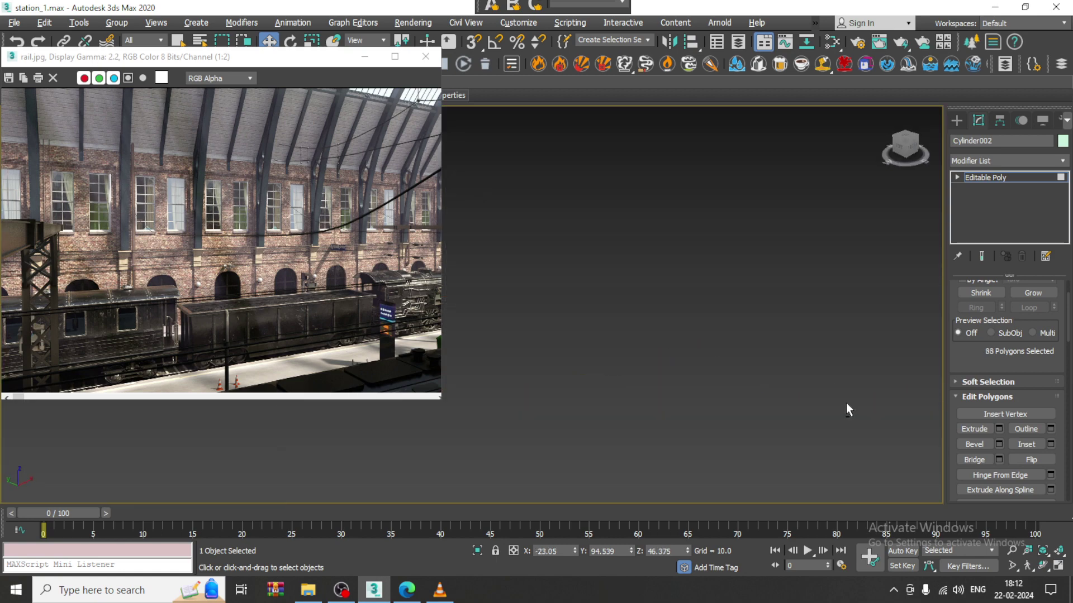
scroll(793, 433, down, 5)
middle_drag(793, 433, 743, 360)
alt+middle_drag(743, 360, 737, 274)
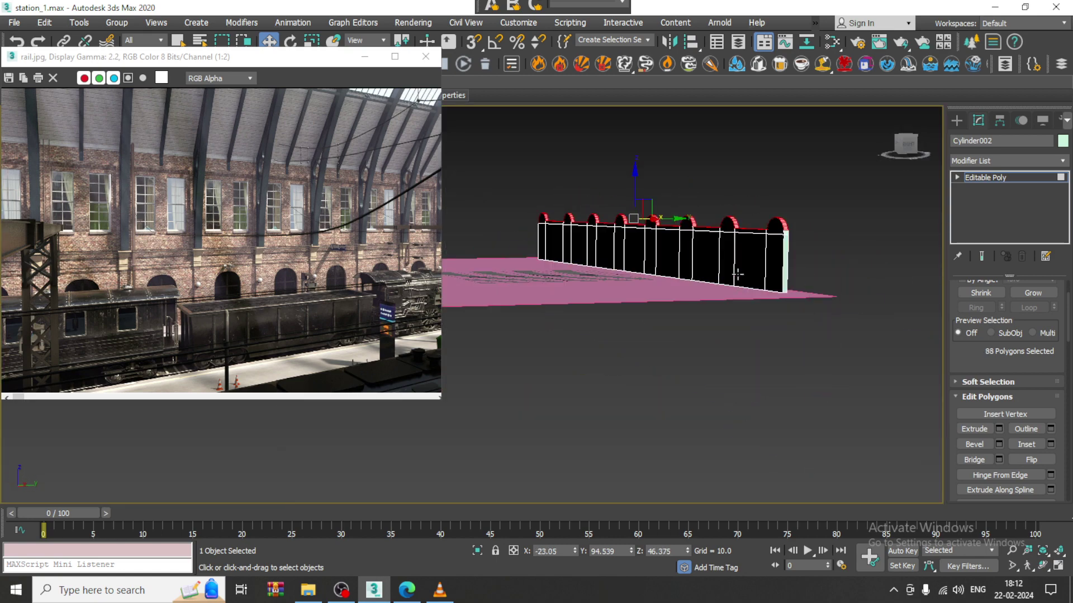
scroll(737, 274, up, 10)
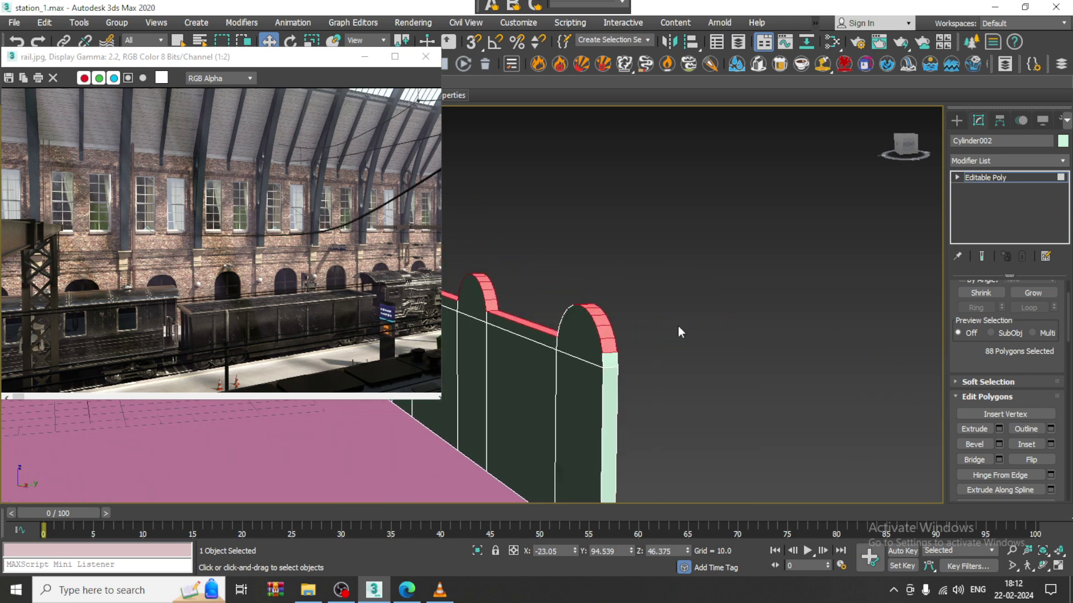
scroll(678, 326, up, 1)
scroll(616, 385, down, 1)
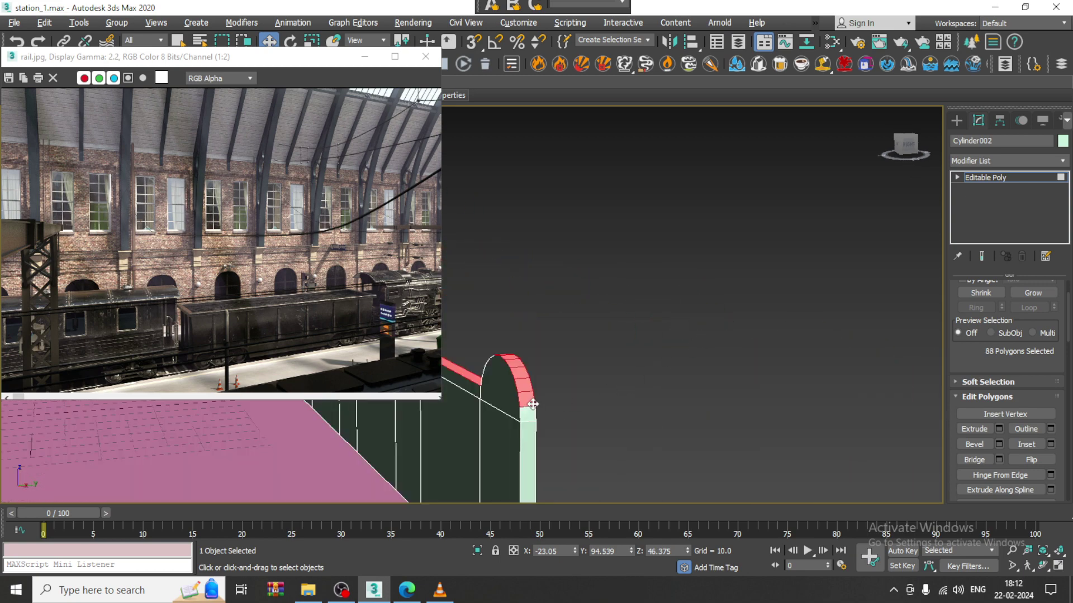
scroll(541, 397, down, 2)
alt+middle_drag(540, 396, 644, 376)
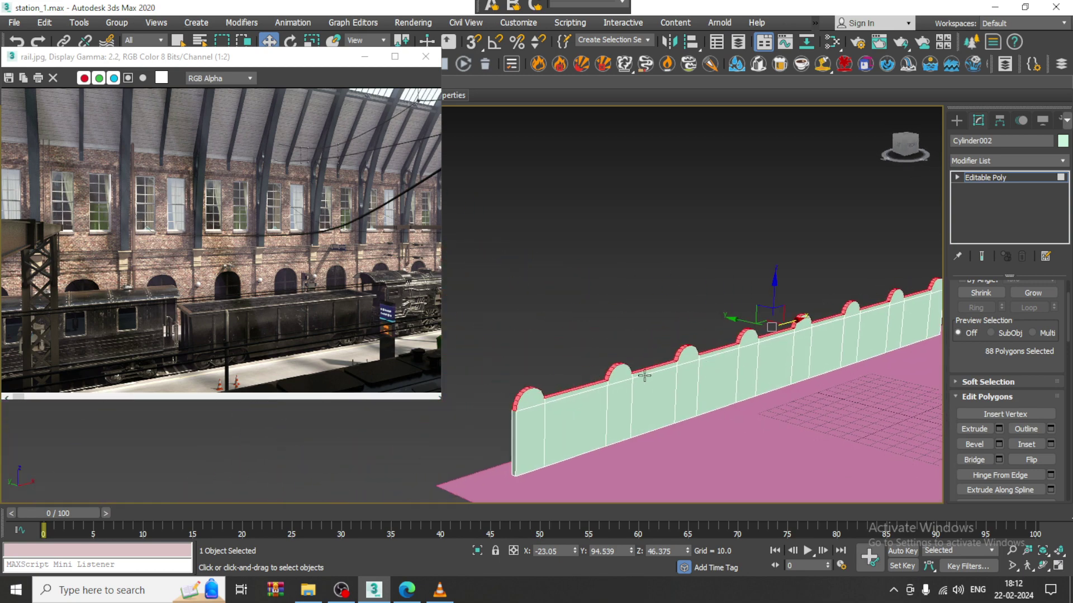
scroll(525, 399, up, 3)
scroll(653, 341, down, 2)
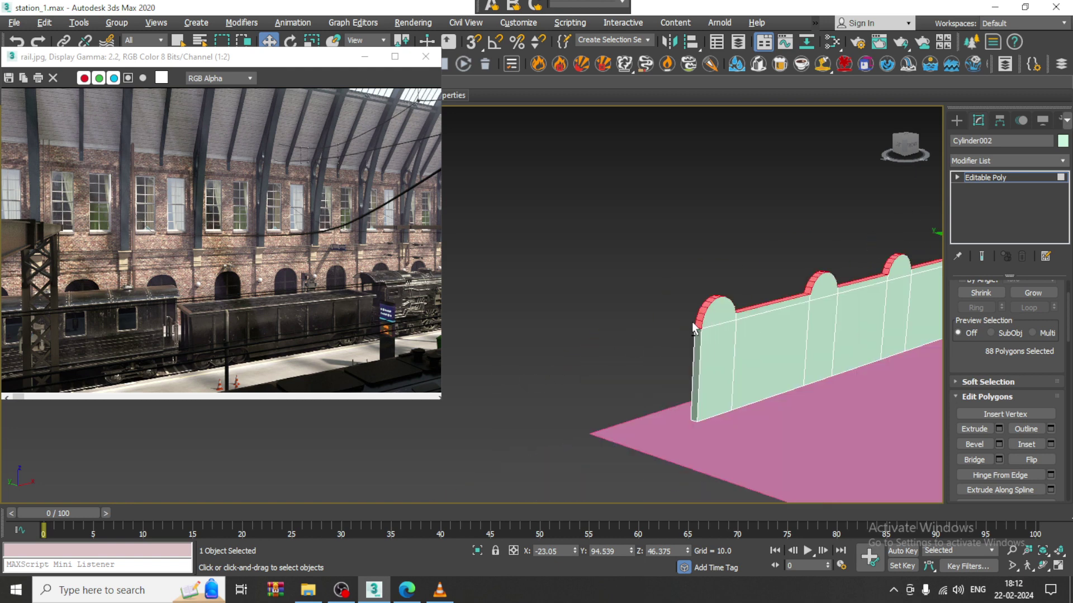
scroll(692, 328, up, 2)
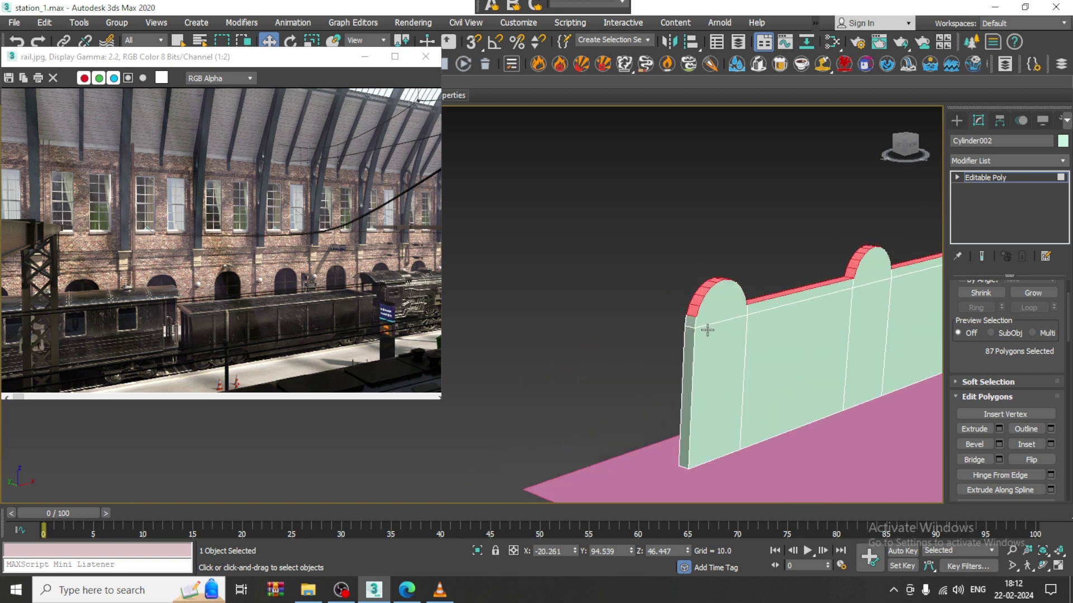
Deselect the matching short vertical end polygon beneath the last arch at the far end of the wall
scroll(715, 321, down, 2)
middle_drag(827, 322, 710, 335)
alt+middle_drag(710, 335, 586, 346)
middle_drag(877, 377, 793, 371)
scroll(698, 356, up, 2)
scroll(627, 360, down, 3)
scroll(614, 369, down, 3)
alt+middle_drag(586, 349, 668, 351)
Extrude the selected top-edge polygons of the arches and connecting strips upward
click(1000, 427)
drag(476, 334, 537, 512)
click(479, 349)
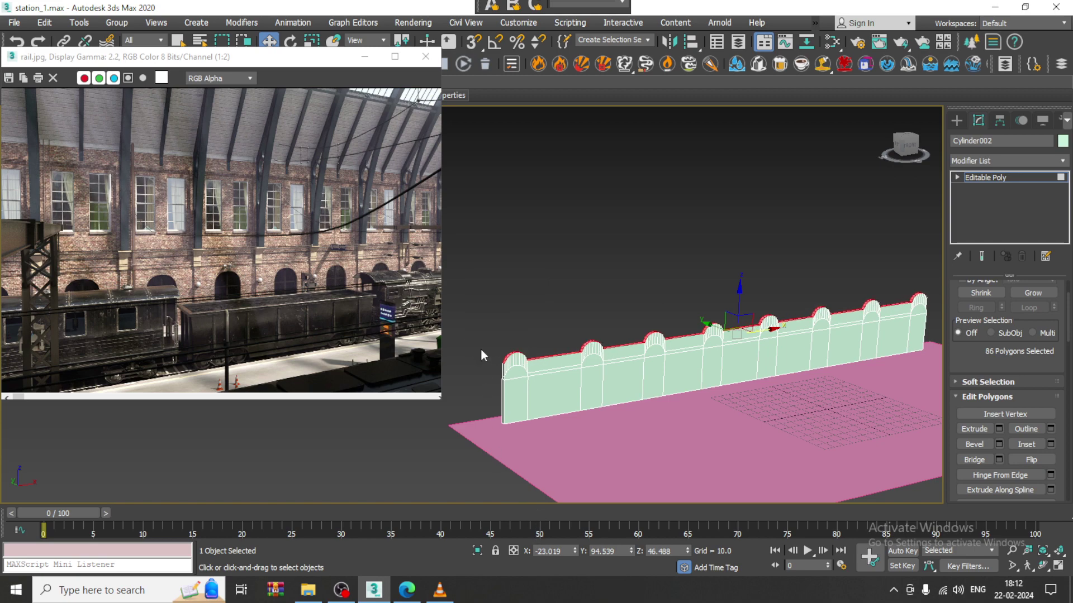
Flatten the extruded top polygons into one straight, level edge by scaling them along the vertical axis
scroll(769, 340, up, 2)
key(r)
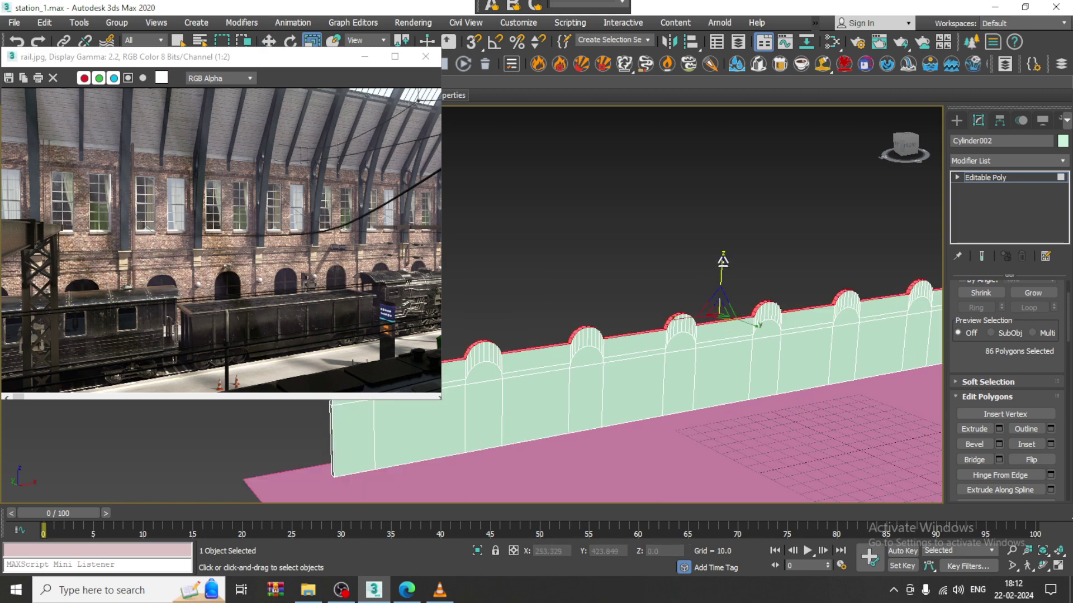
drag(723, 261, 805, 74)
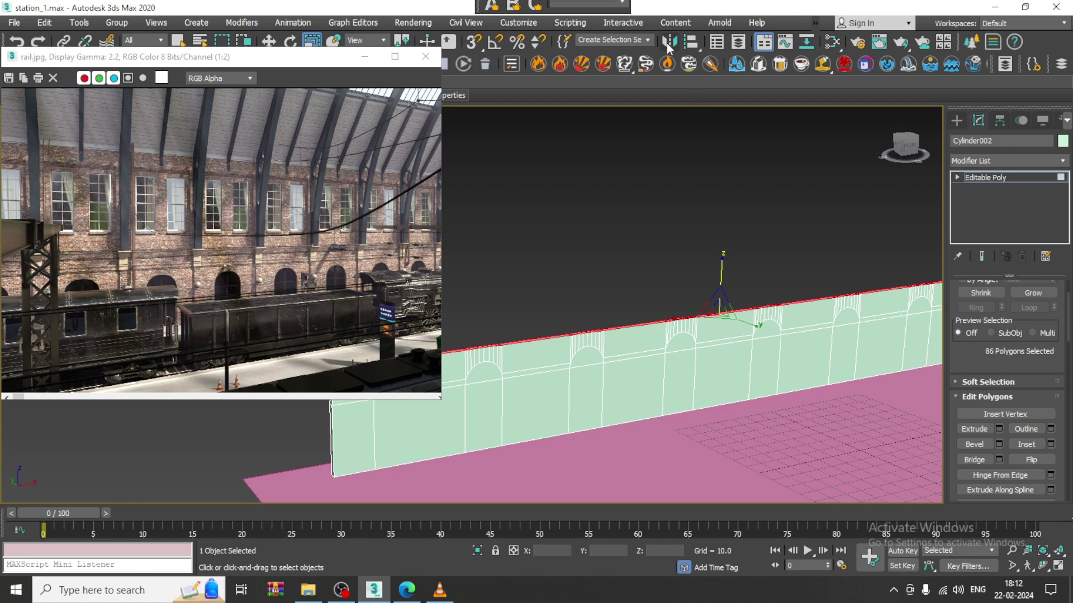
scroll(637, 360, up, 5)
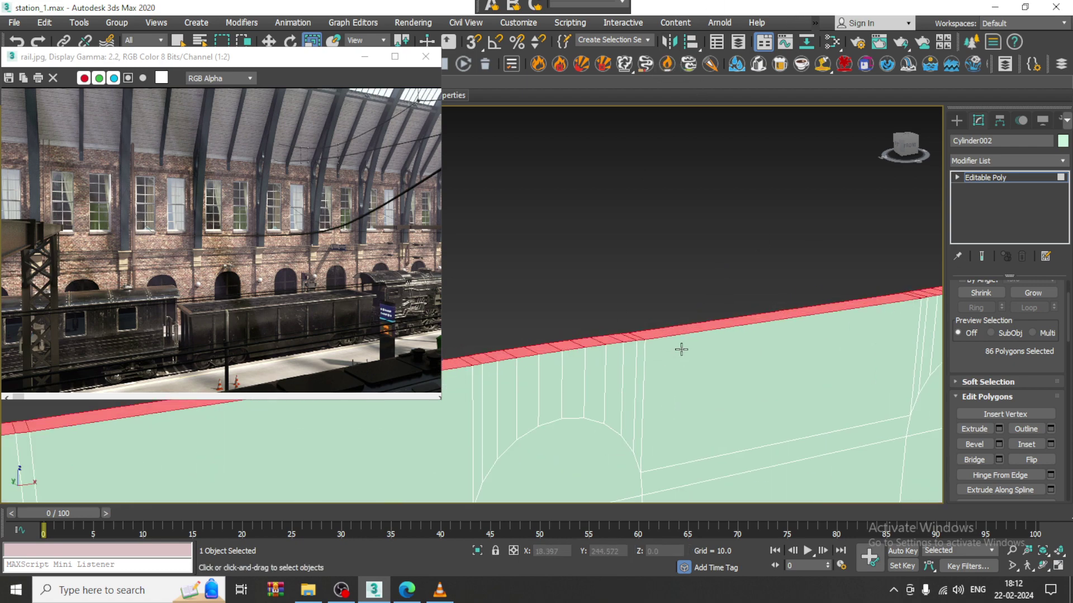
scroll(681, 350, down, 2)
key(alt+w)
key(alt+w)
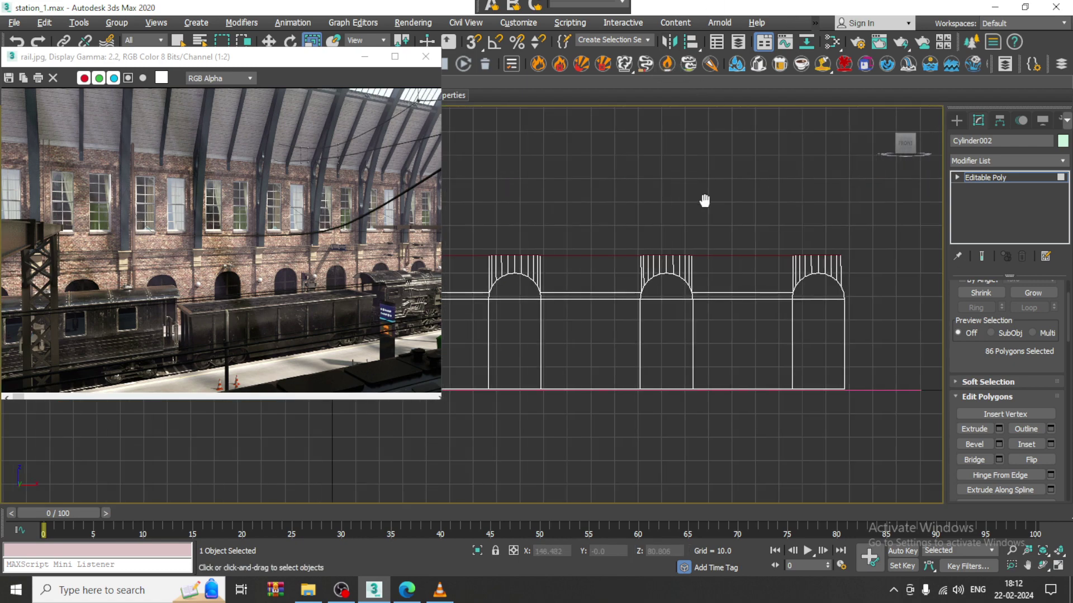
scroll(702, 199, down, 3)
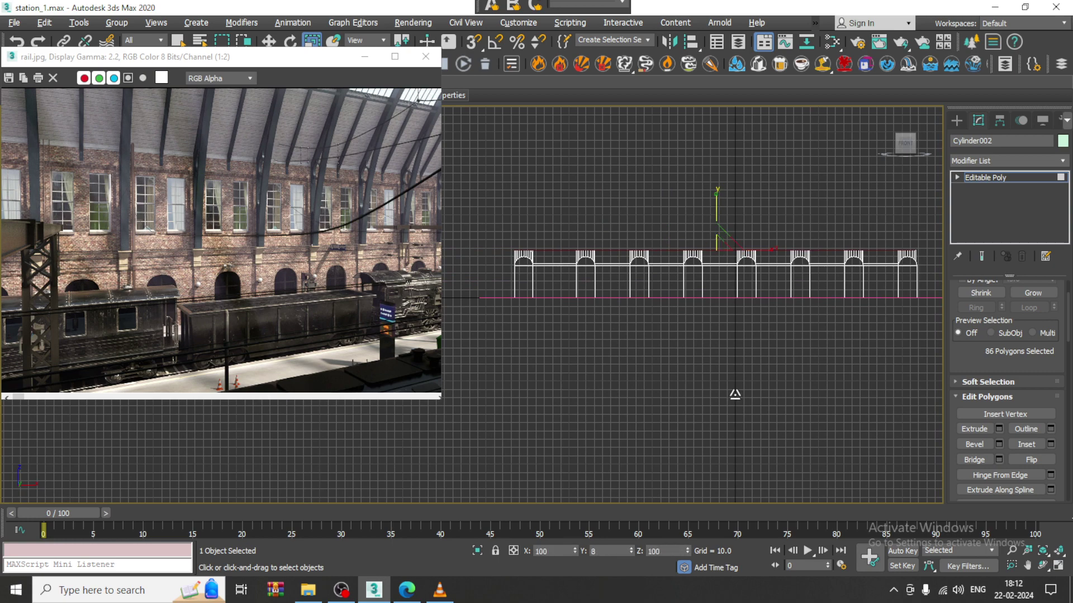
Lower the flattened top polygons in the front view to a height of about 53.4, and leave polygon editing
key(w)
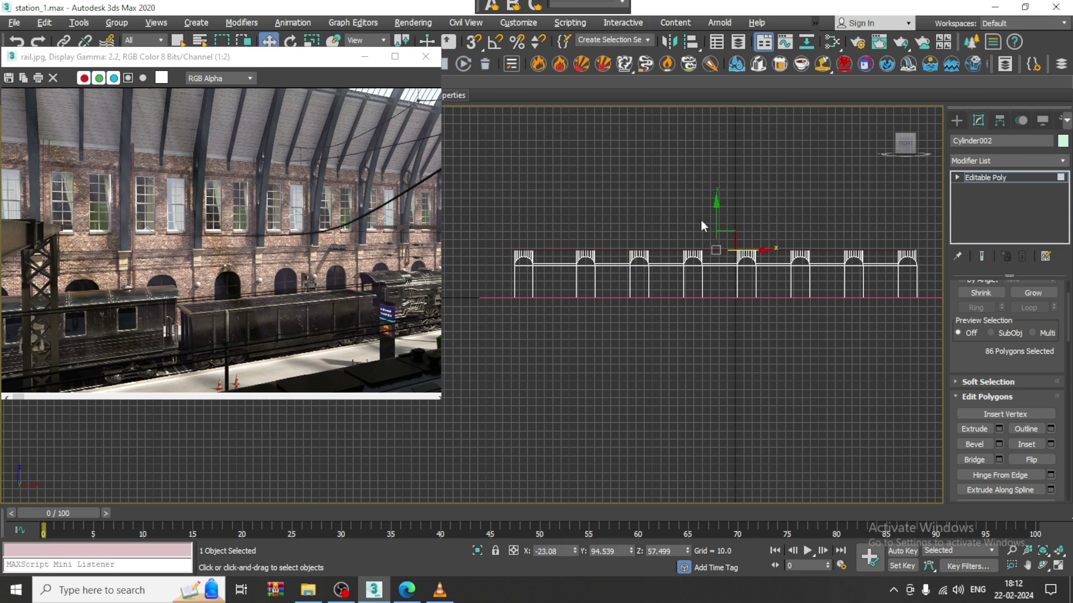
drag(715, 216, 720, 219)
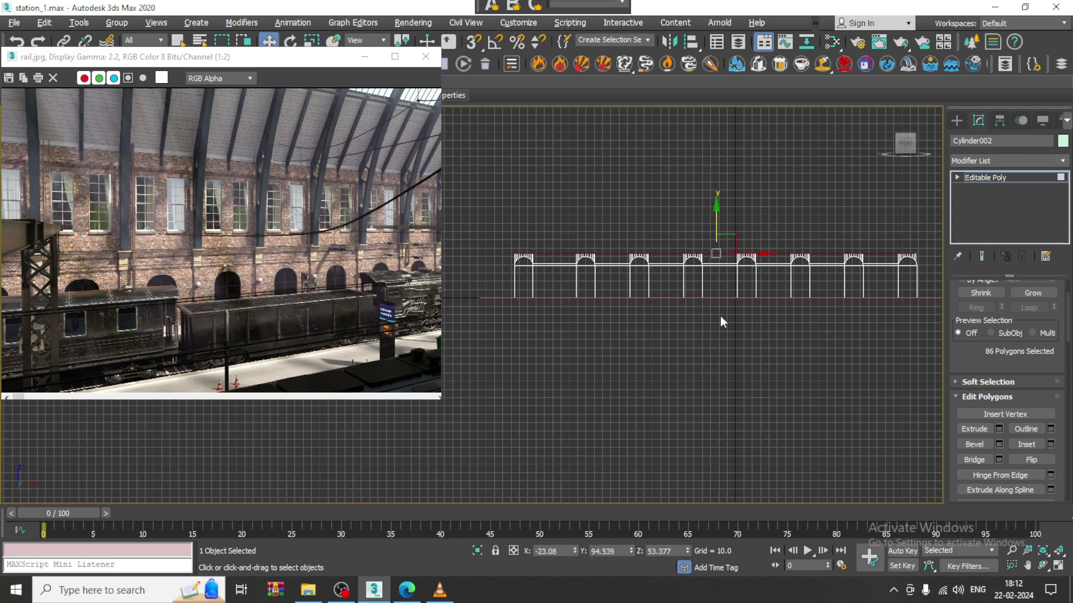
key(alt+w)
middle_click(807, 385)
key(alt+w)
scroll(762, 387, down, 4)
alt+middle_drag(762, 387, 799, 294)
scroll(784, 308, down, 2)
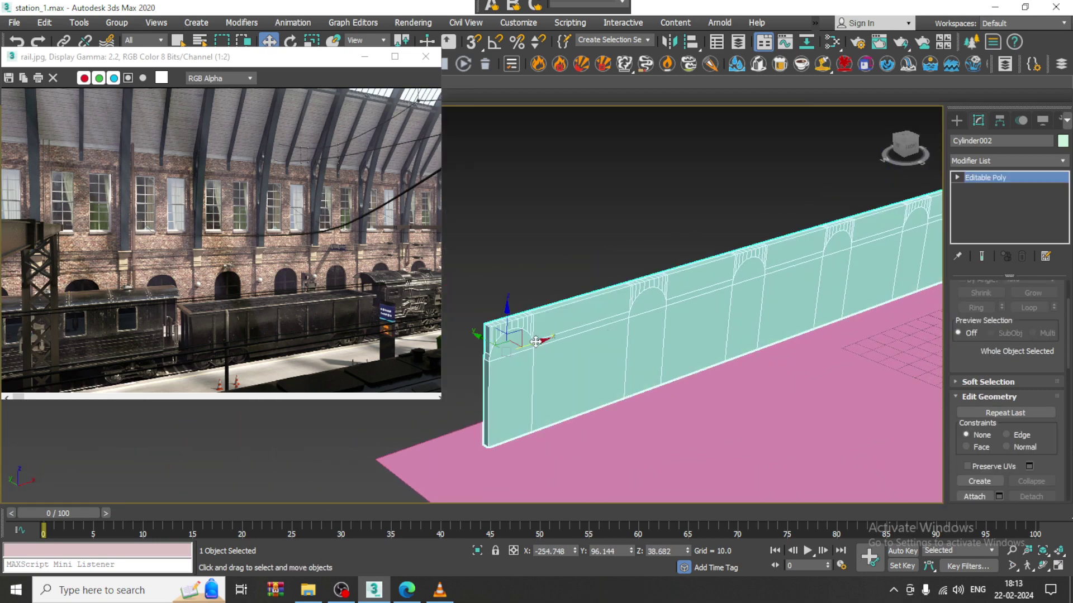
Select the three end polygons beside the wall's first arch and extrude them outward by 12.716
middle_drag(531, 337, 764, 307)
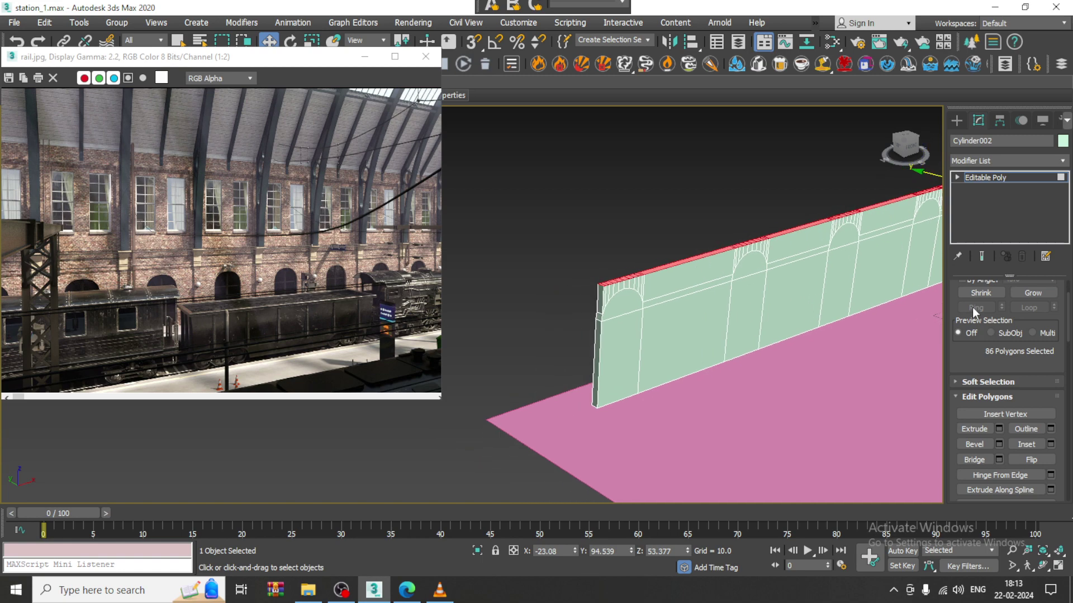
key(4)
middle_drag(598, 299, 615, 303)
scroll(615, 303, up, 3)
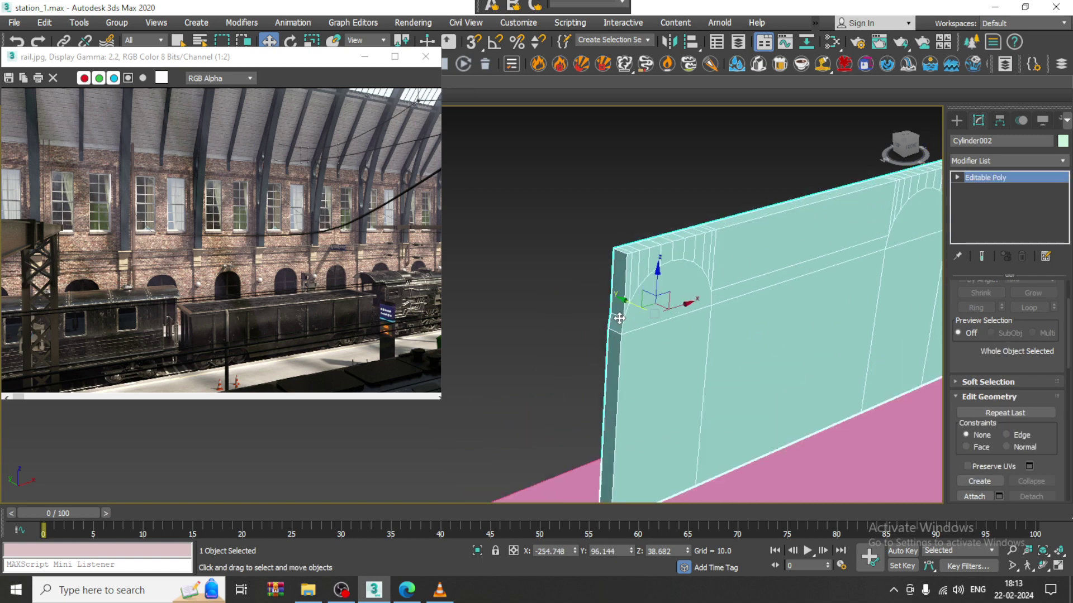
key(4)
click(615, 285)
ctrl+click(613, 320)
ctrl+click(611, 352)
scroll(611, 352, down, 2)
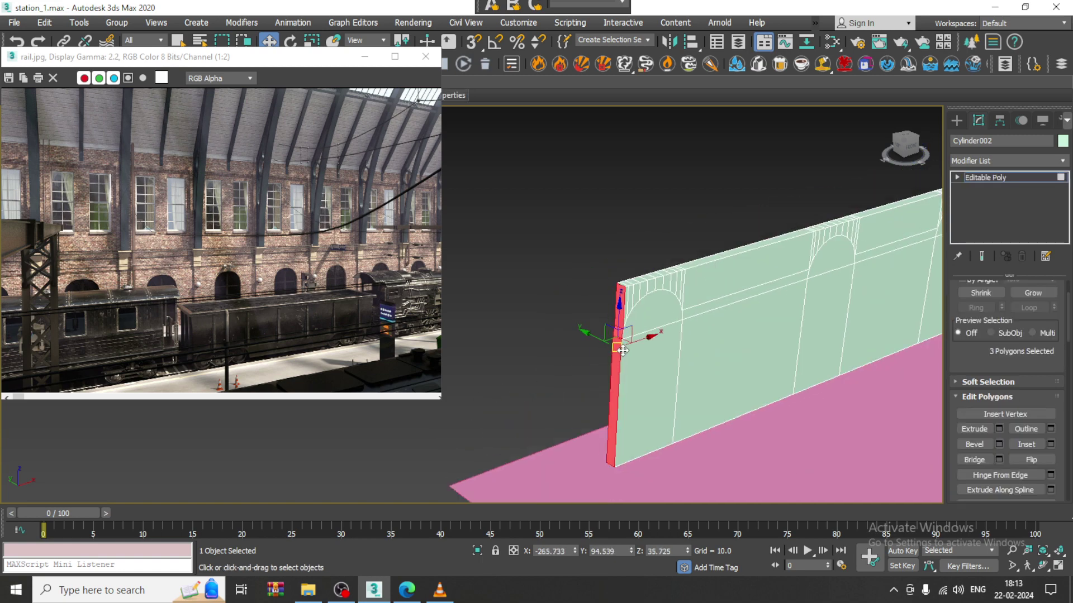
key(r)
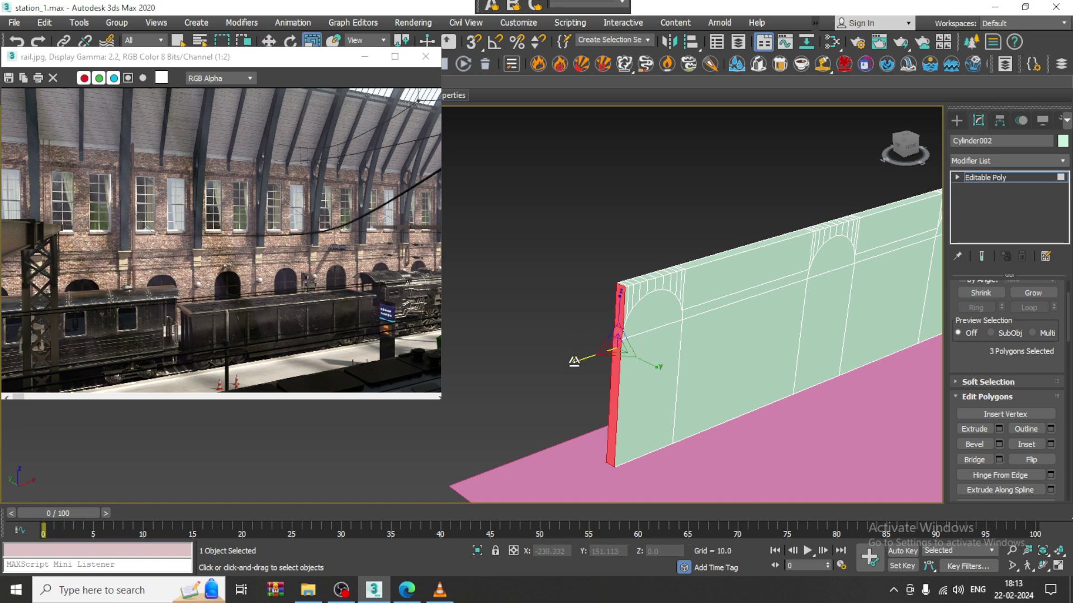
click(999, 427)
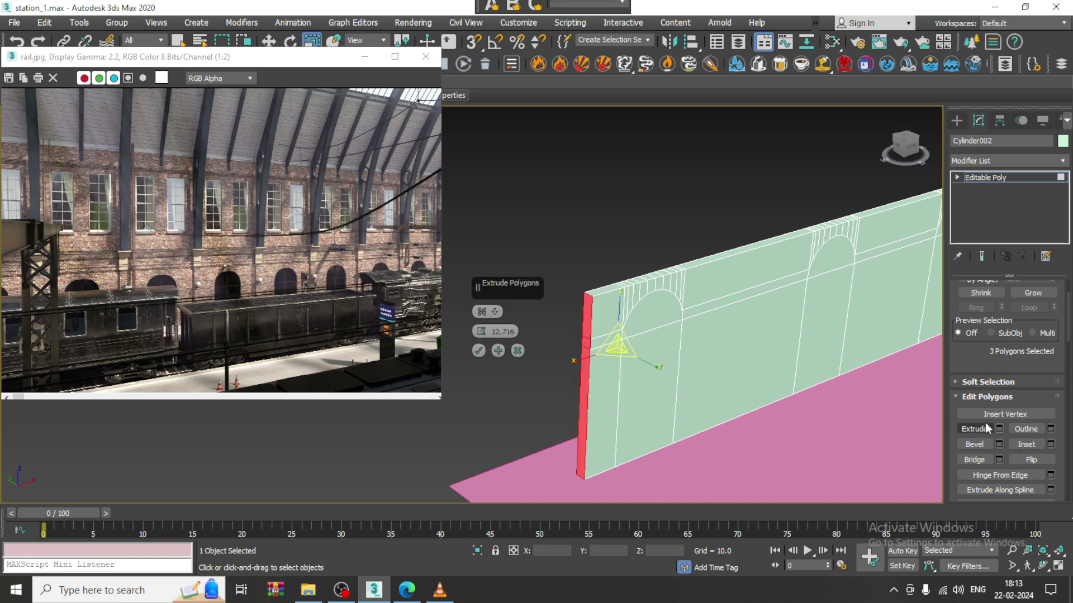
click(480, 350)
scroll(787, 362, down, 5)
middle_drag(847, 376, 673, 290)
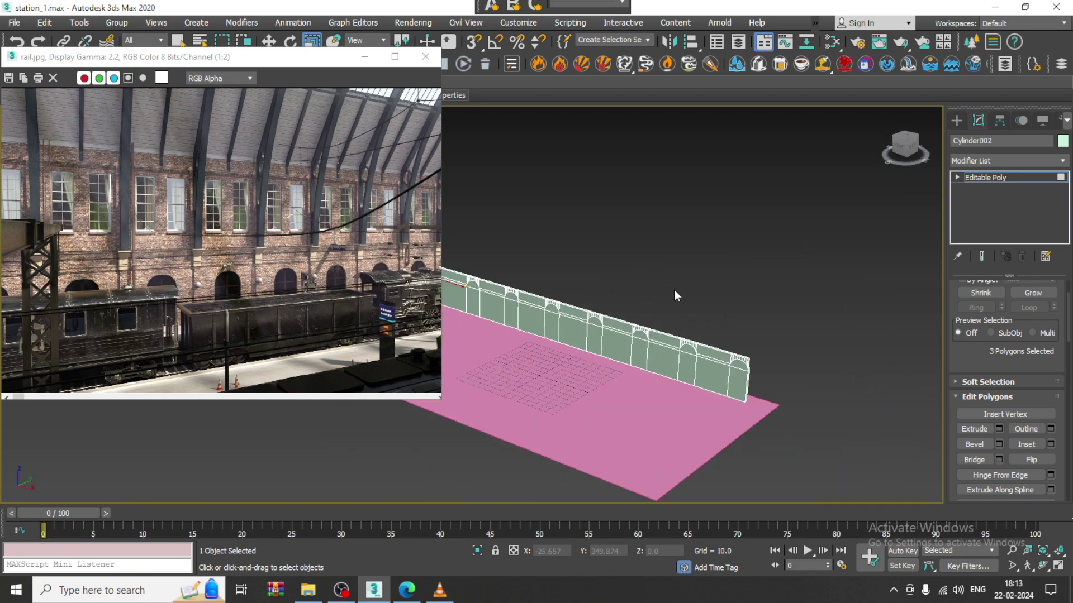
Select the four end polygons at the wall's opposite end, beside the last arch, and extrude them outward by 12.716
scroll(709, 341, up, 4)
middle_drag(771, 385, 693, 348)
scroll(719, 314, up, 6)
scroll(720, 314, down, 1)
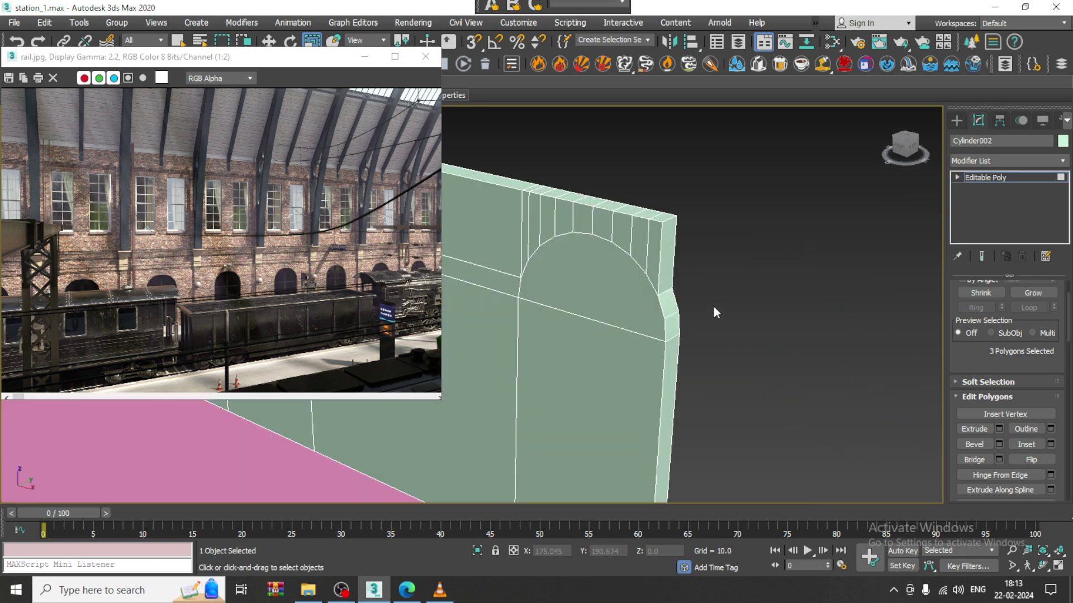
click(664, 263)
ctrl+click(668, 306)
ctrl+click(672, 327)
ctrl+click(671, 356)
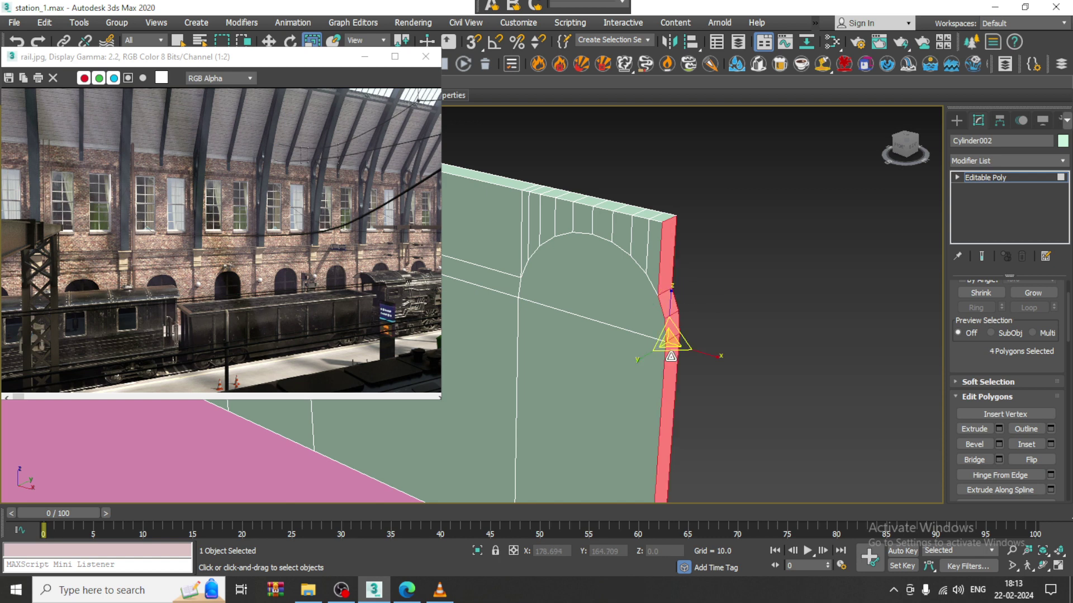
scroll(674, 355, down, 5)
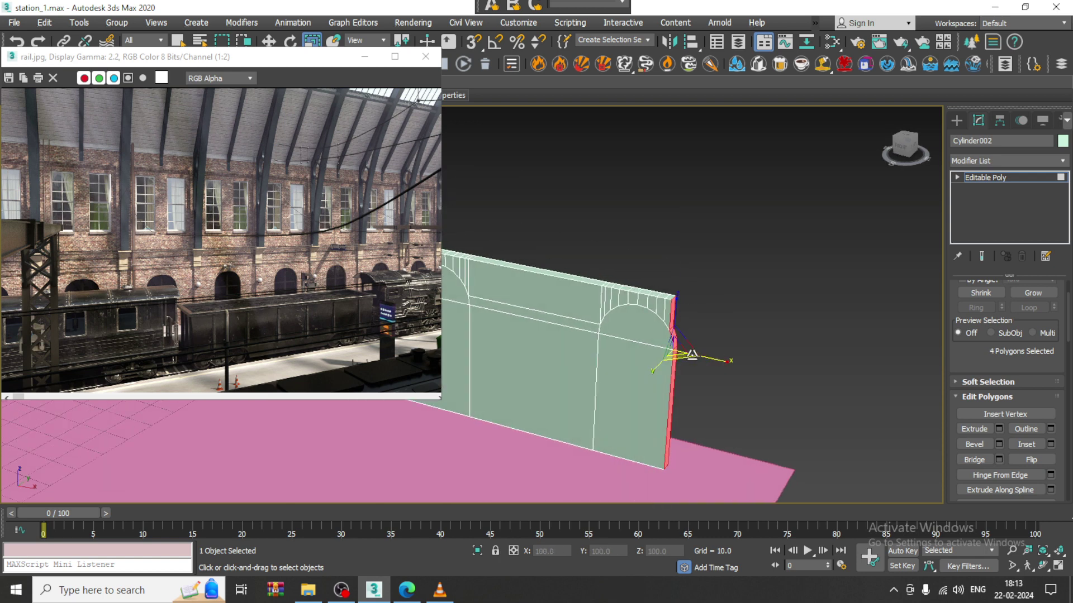
click(999, 429)
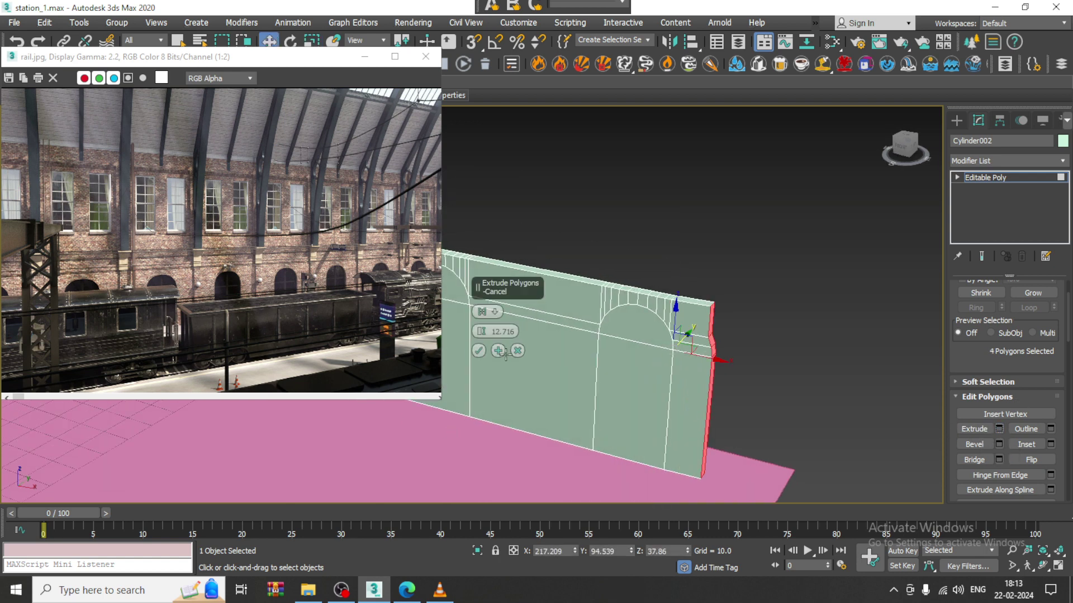
click(479, 350)
Flatten the extruded end polygons into one straight vertical face by scaling them along the X axis, and leave polygon editing
key(r)
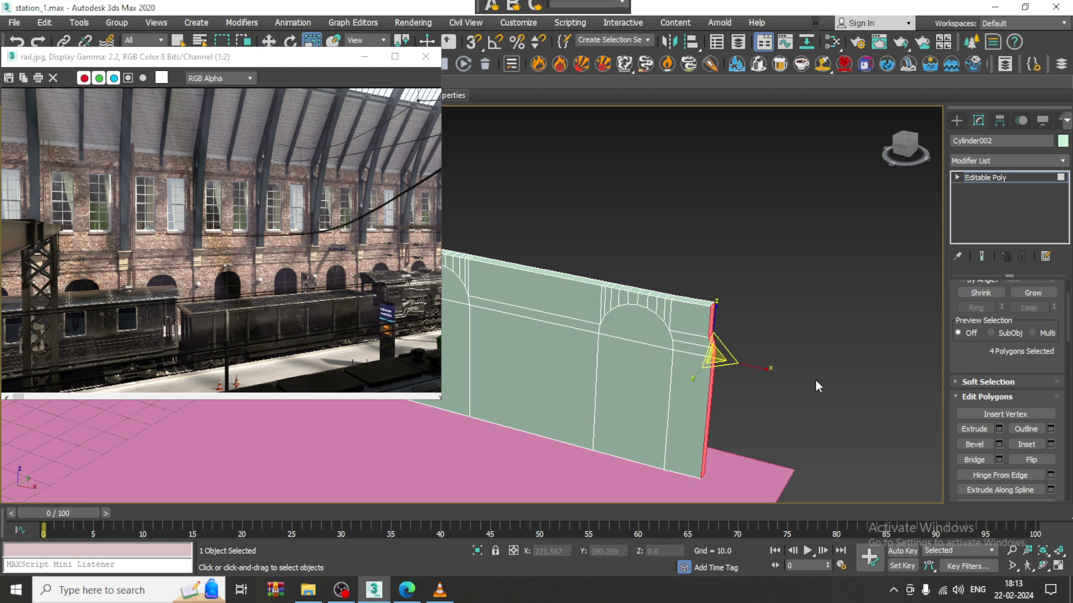
drag(379, 146, 379, 150)
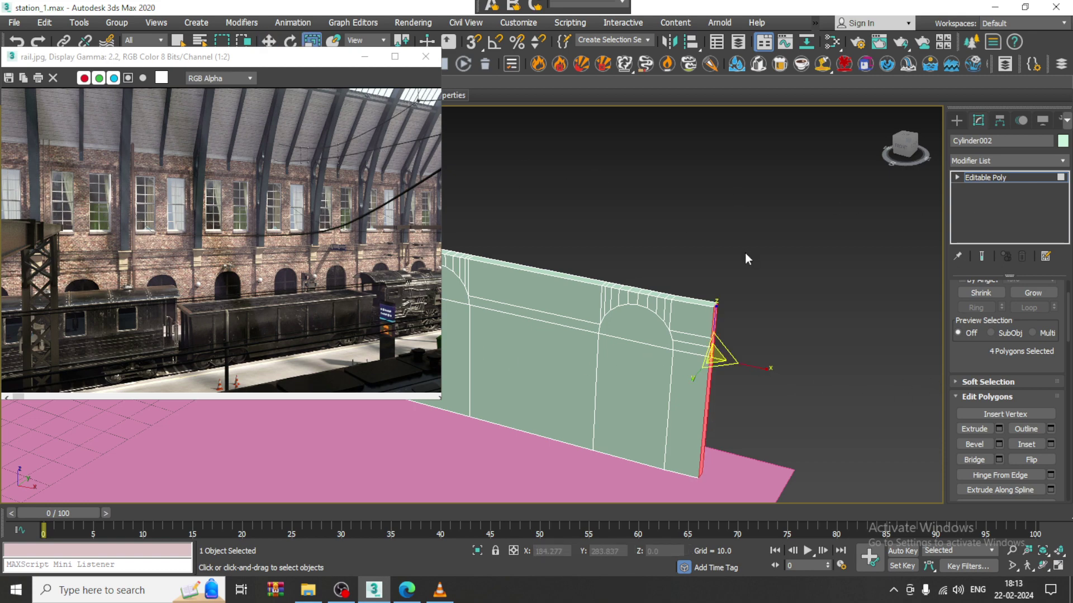
scroll(712, 338, down, 5)
alt+middle_drag(629, 330, 767, 239)
key(4)
Select the curved upper polygon and the rectangular lower polygon inside each of the wall's eight arches
key(4)
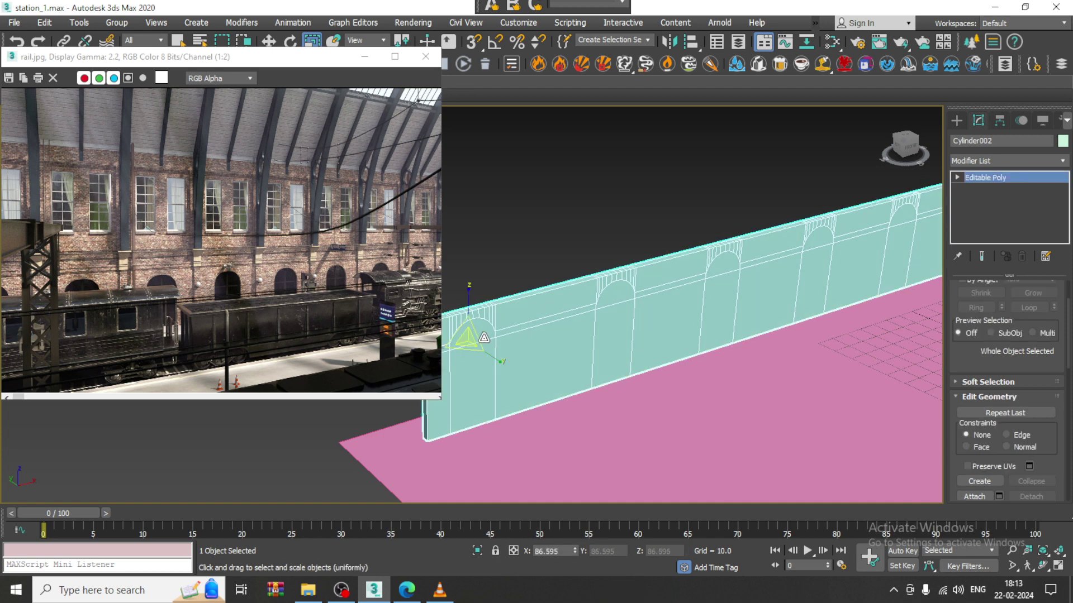
click(483, 331)
ctrl+click(481, 369)
ctrl+click(614, 302)
ctrl+click(614, 346)
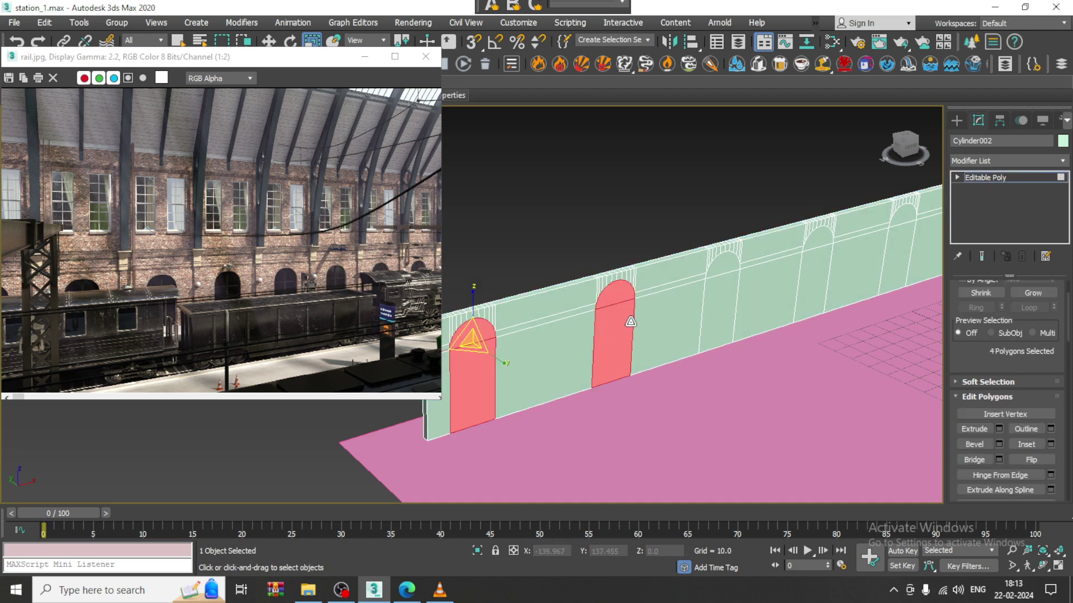
ctrl+click(722, 270)
ctrl+click(718, 310)
middle_drag(798, 275, 822, 246)
ctrl+click(714, 270)
ctrl+click(712, 313)
ctrl+click(742, 250)
ctrl+click(742, 282)
ctrl+click(826, 224)
ctrl+click(825, 263)
ctrl+click(811, 220)
ctrl+click(809, 258)
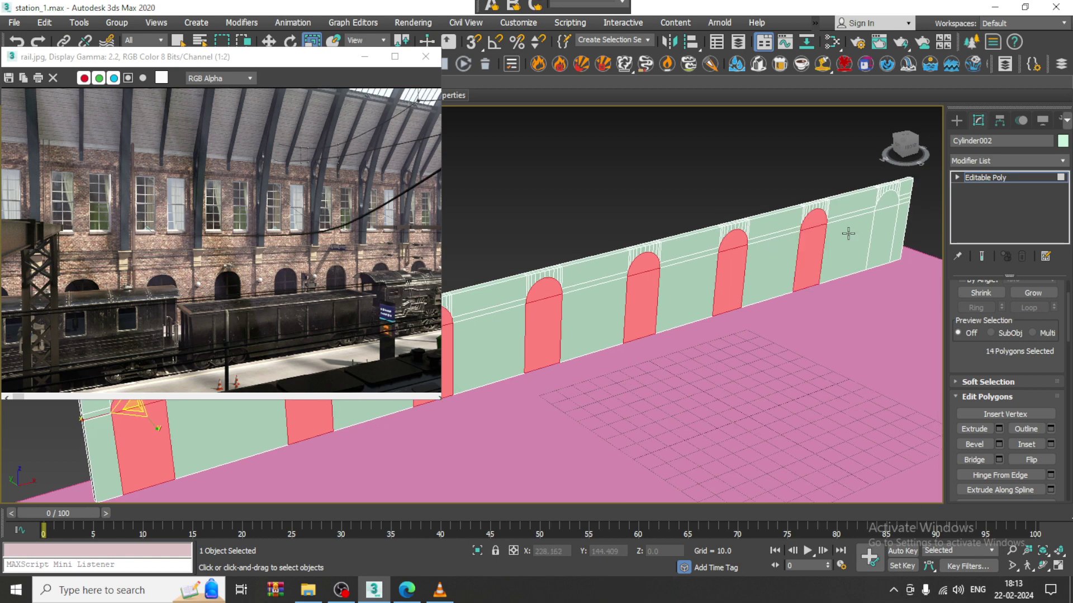
ctrl+click(886, 204)
ctrl+click(882, 241)
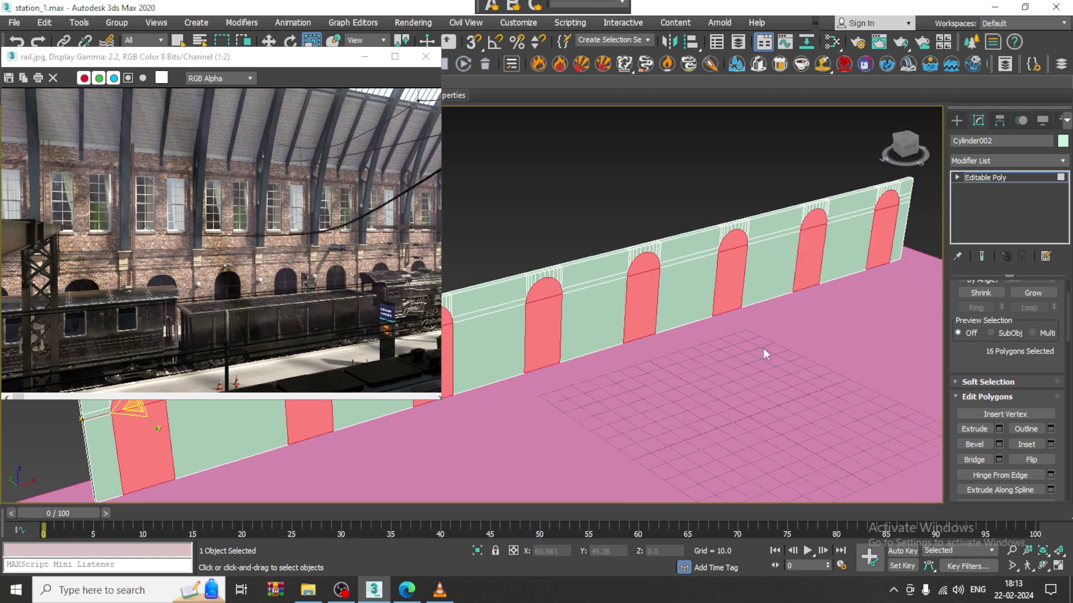
Try to inset the selected arch polygons by 1.0
middle_drag(763, 348, 804, 349)
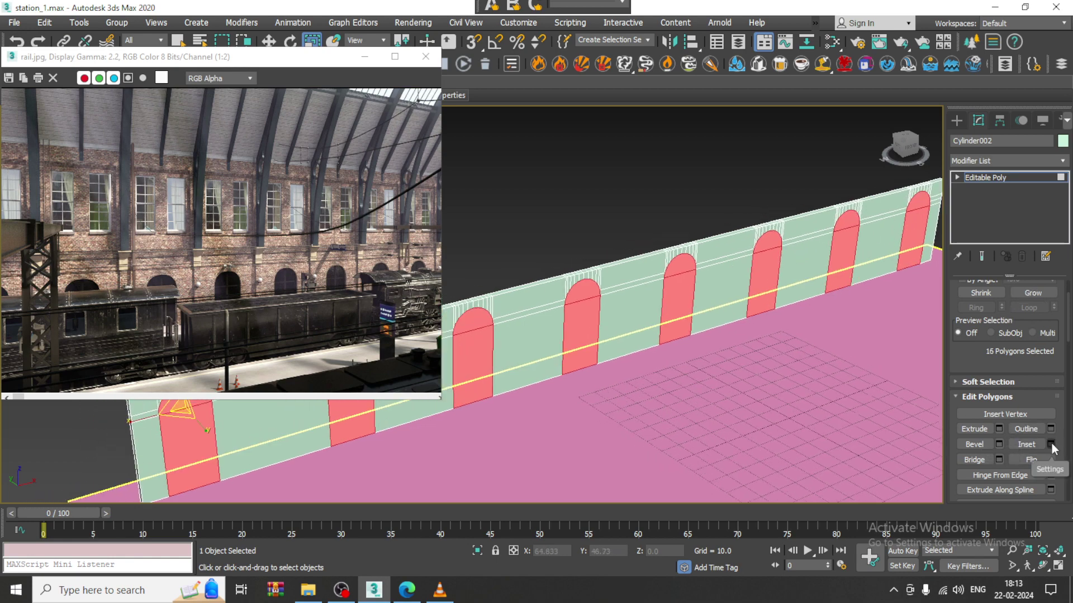
click(1050, 444)
scroll(636, 374, up, 2)
scroll(631, 324, up, 4)
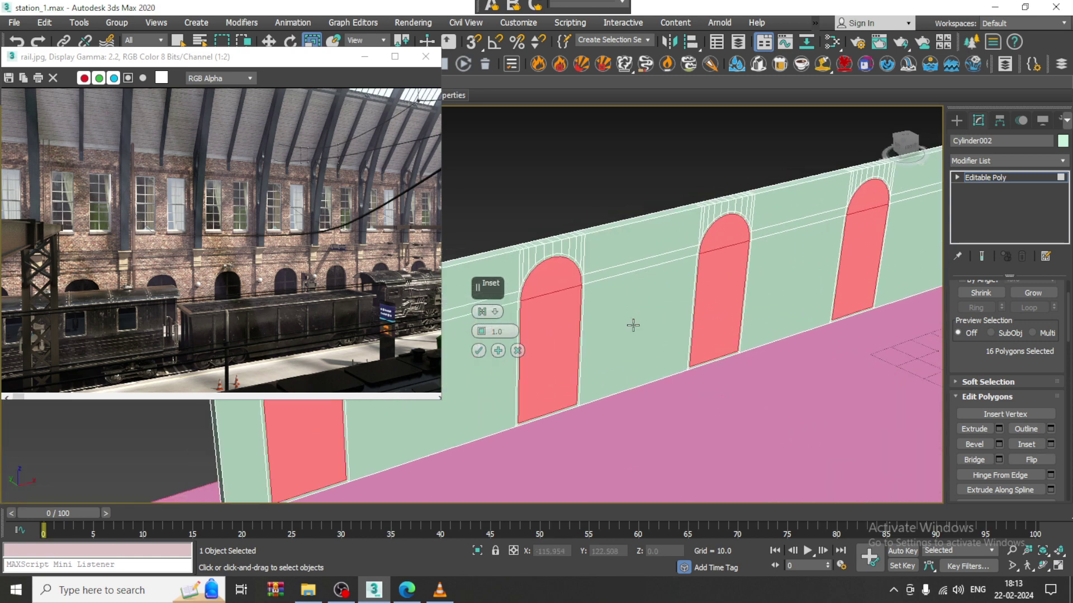
click(478, 351)
scroll(726, 310, up, 6)
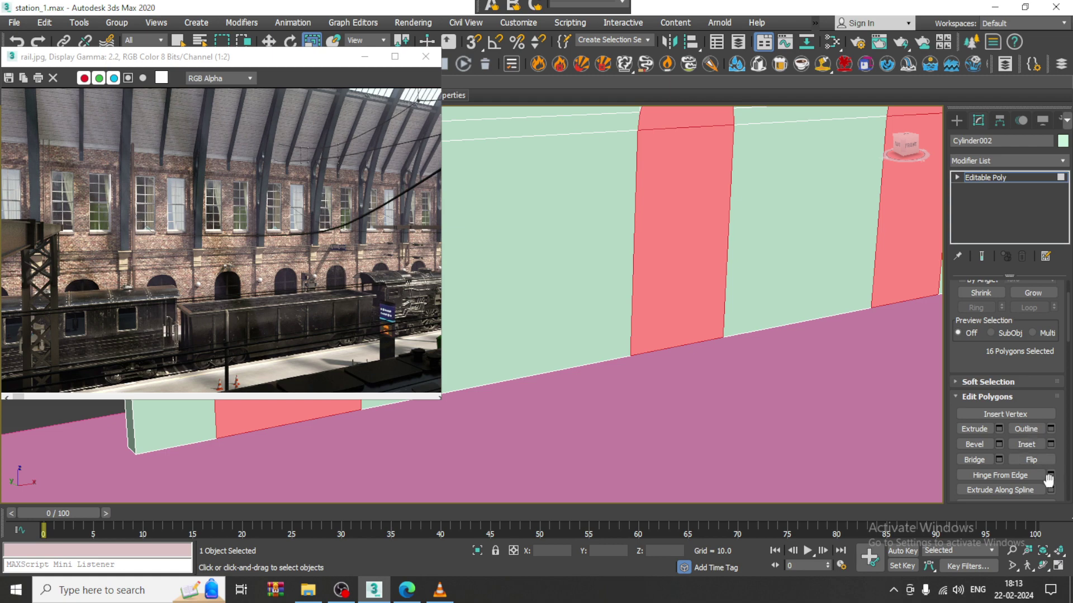
Inset the selected polygons of all eight arches by 0.41
click(1050, 444)
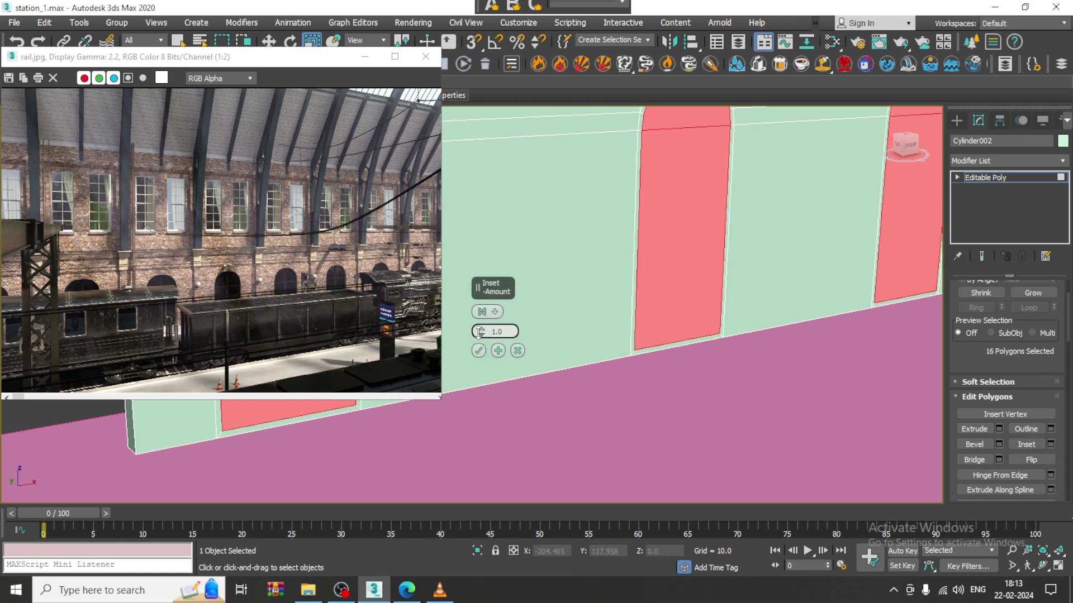
drag(478, 332, 479, 357)
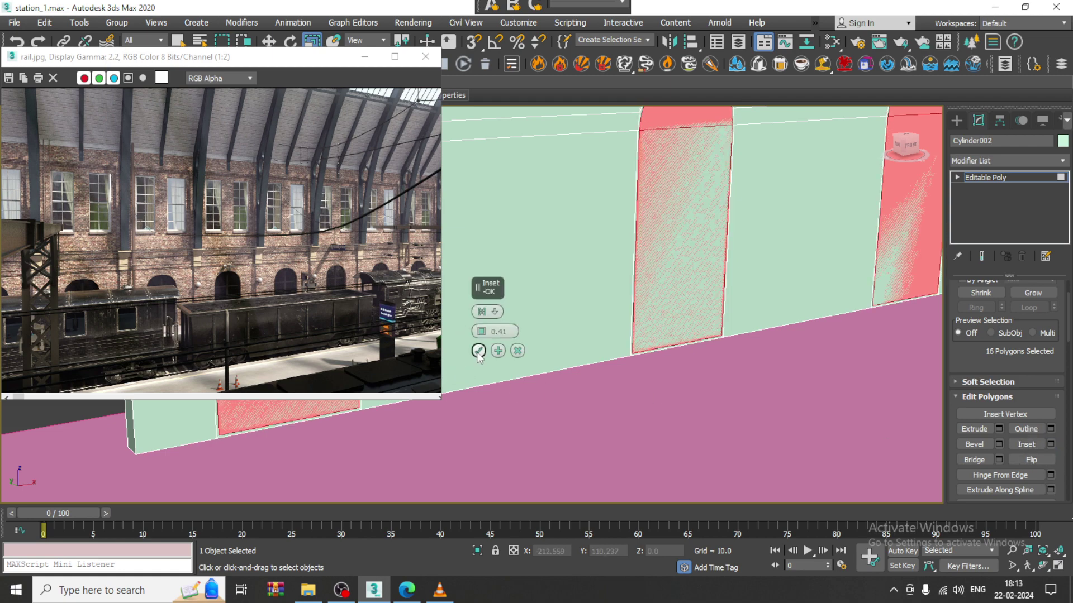
click(478, 351)
scroll(729, 311, down, 5)
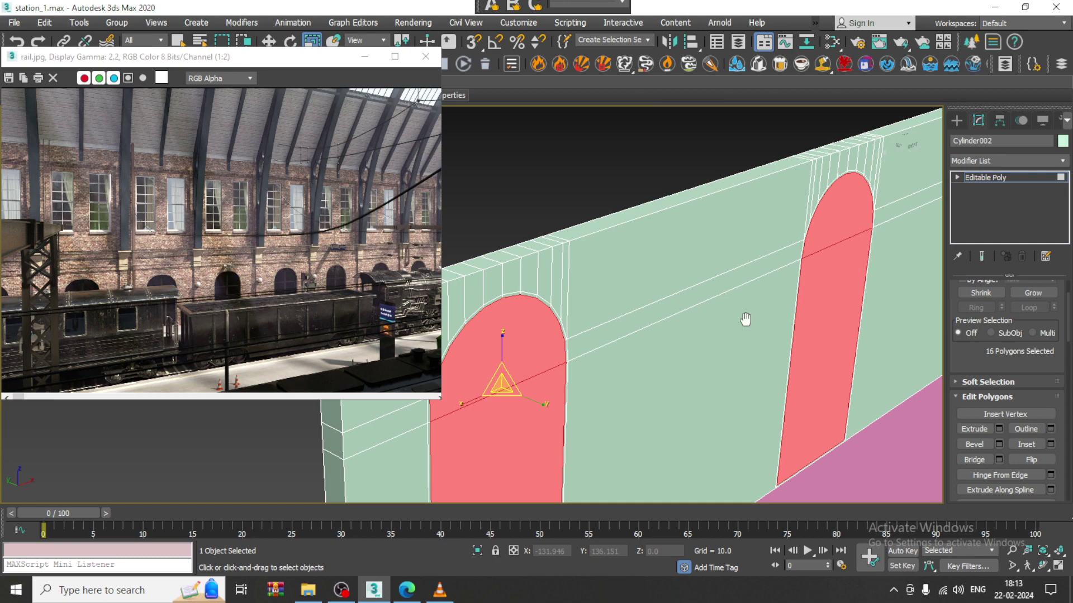
Extrude the inset arch polygons into the wall with a height of about -2.16, and clear the polygon selection
click(1000, 428)
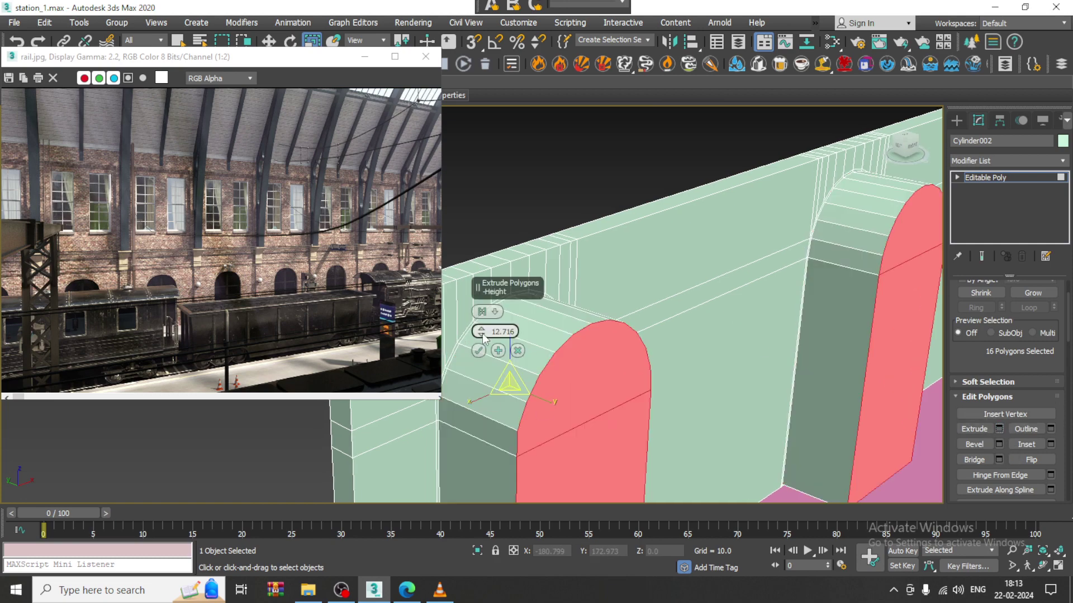
drag(482, 334, 523, 416)
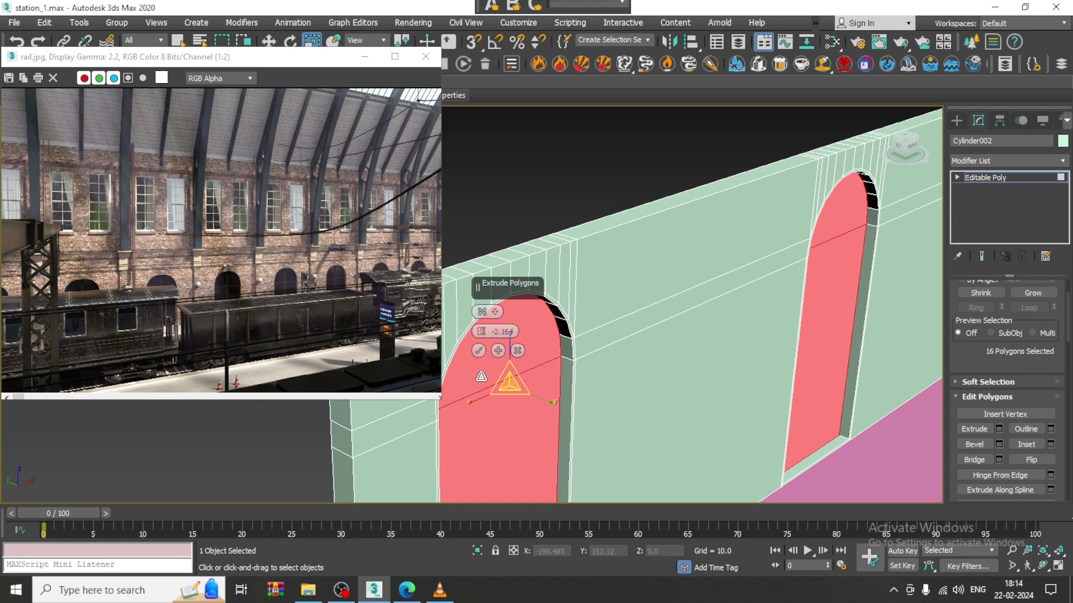
click(480, 349)
click(564, 210)
scroll(581, 226, down, 4)
middle_drag(618, 268, 751, 249)
alt+middle_drag(751, 249, 672, 330)
scroll(739, 300, down, 2)
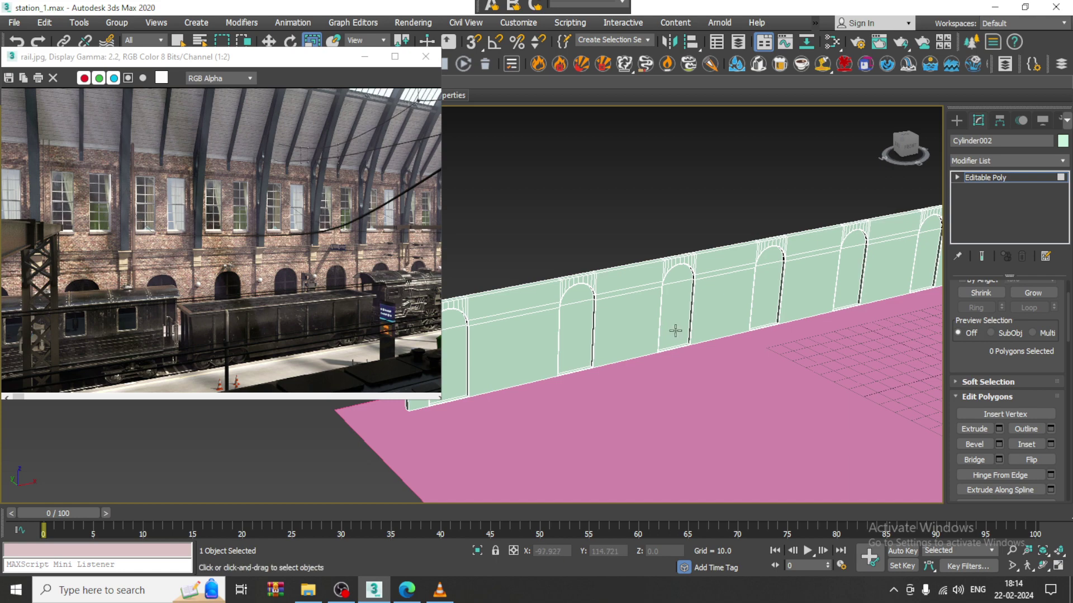
Open the station1.jpg reference image from the February 2024 folder with View File
scroll(167, 272, up, 2)
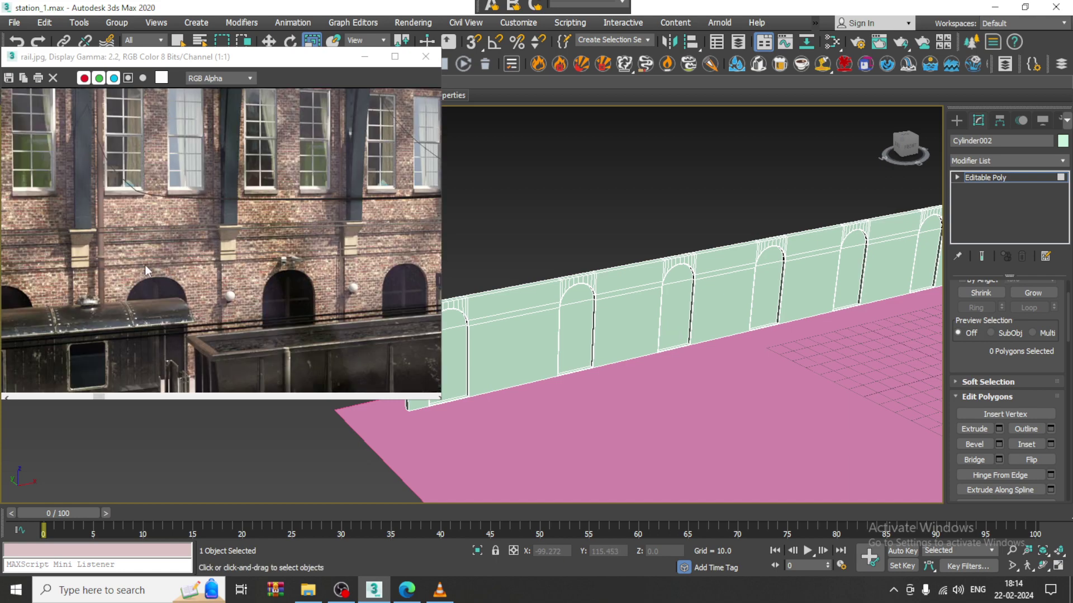
scroll(147, 266, down, 2)
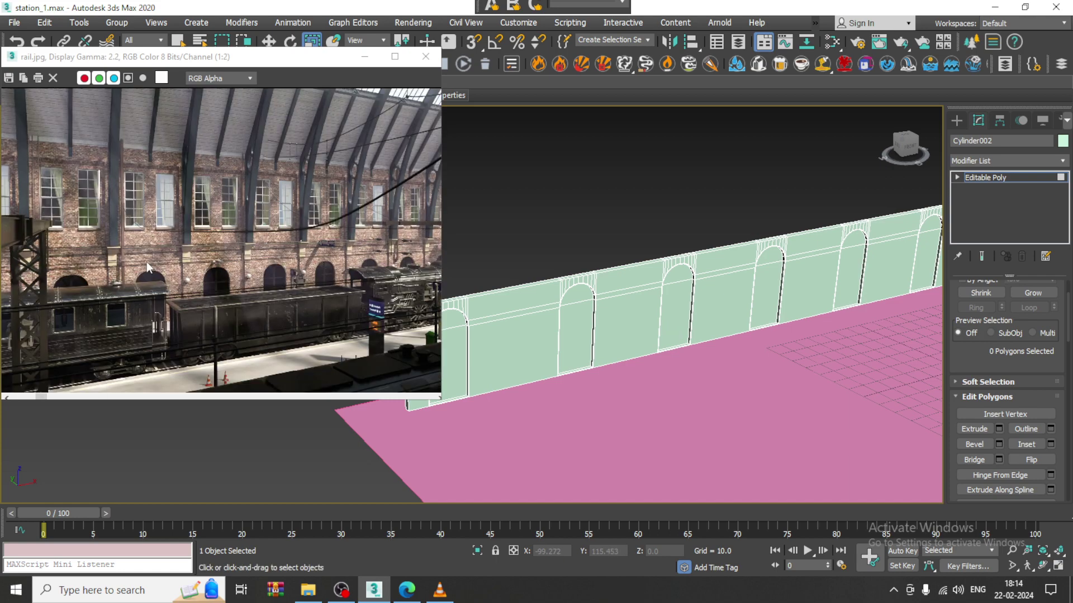
click(16, 24)
mouse_move(16, 25)
click(55, 104)
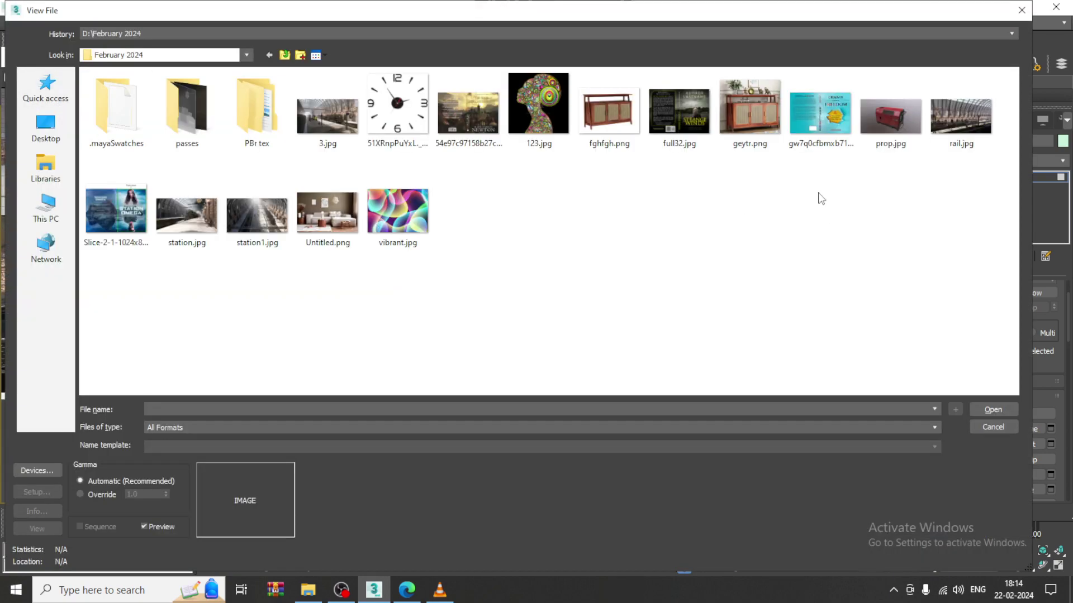
click(259, 216)
double_click(259, 217)
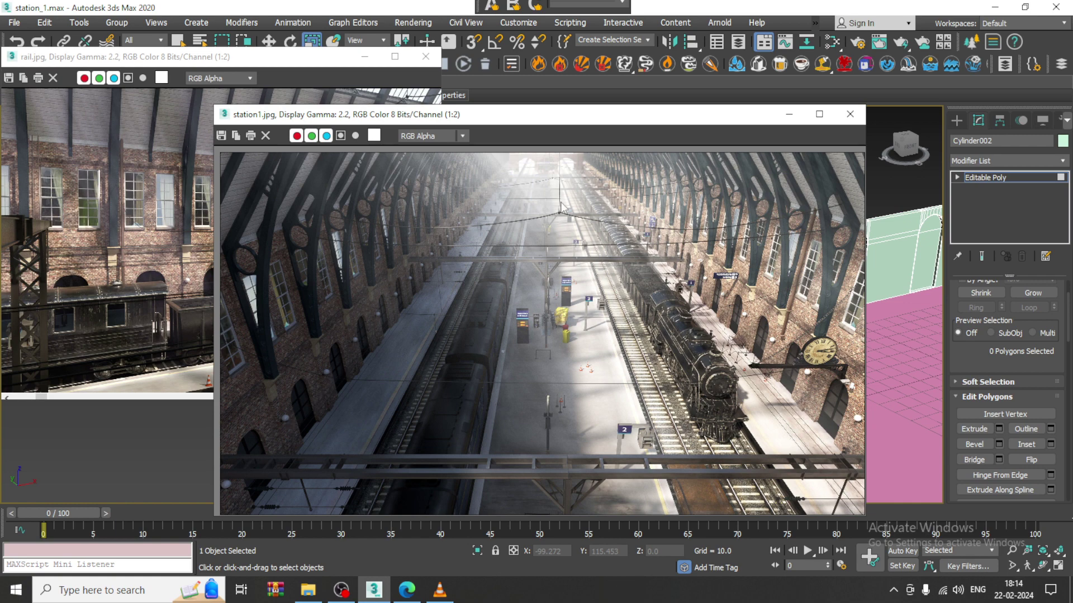
Examine the arched openings and brick side wall up close in station1.jpg, and minimize the image window
scroll(287, 433, up, 1)
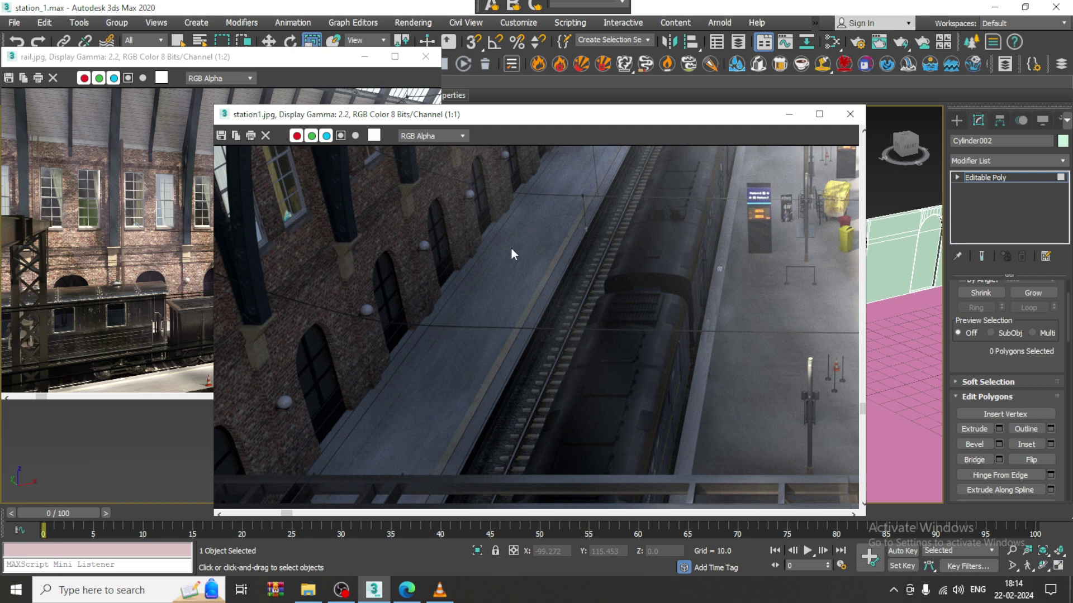
scroll(483, 204, down, 1)
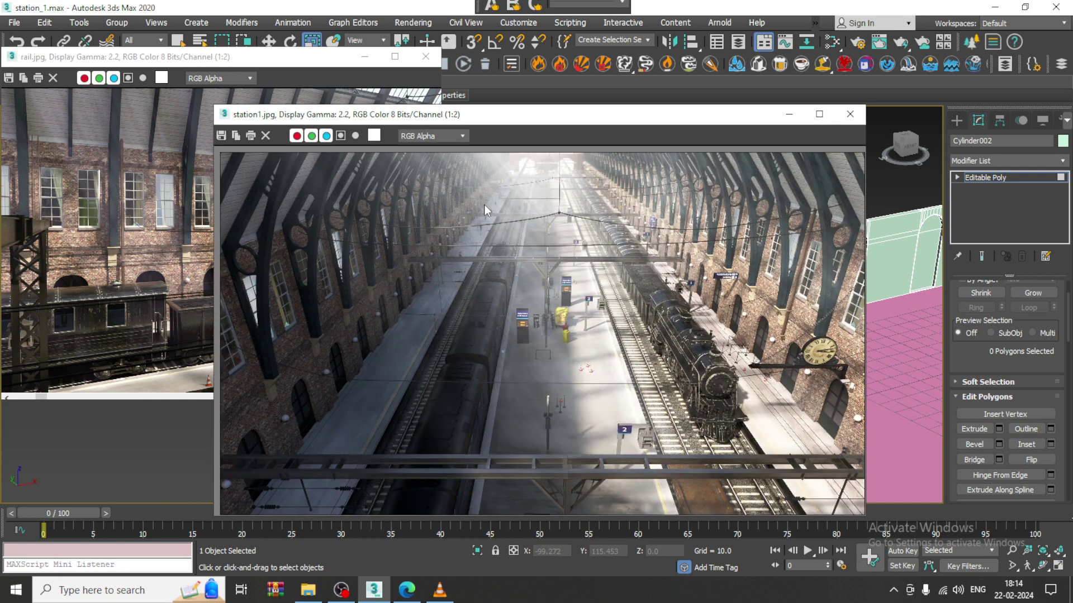
scroll(337, 369, up, 1)
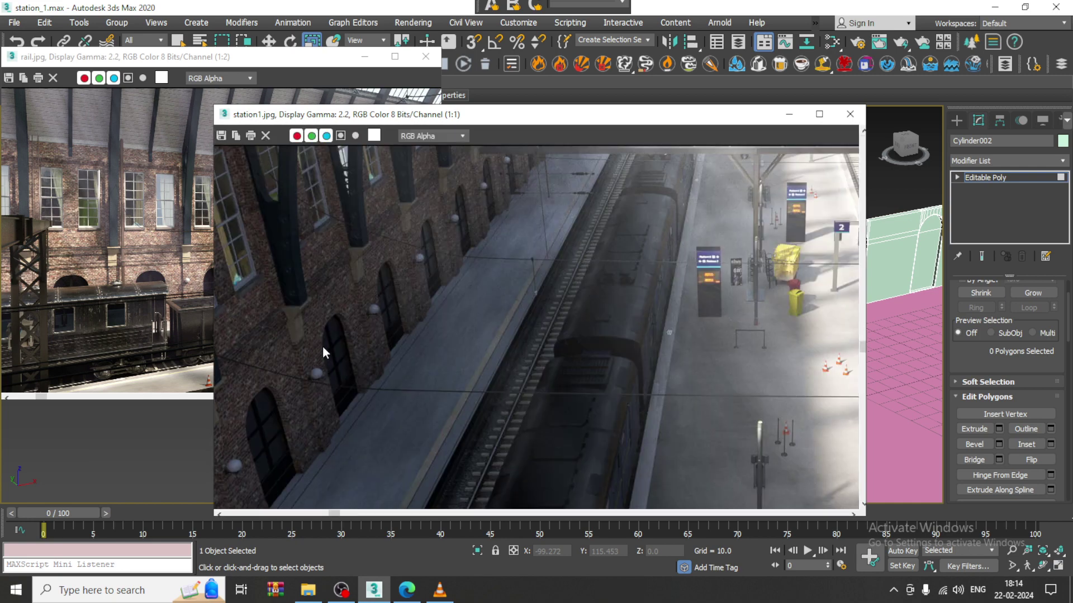
middle_drag(320, 343, 378, 318)
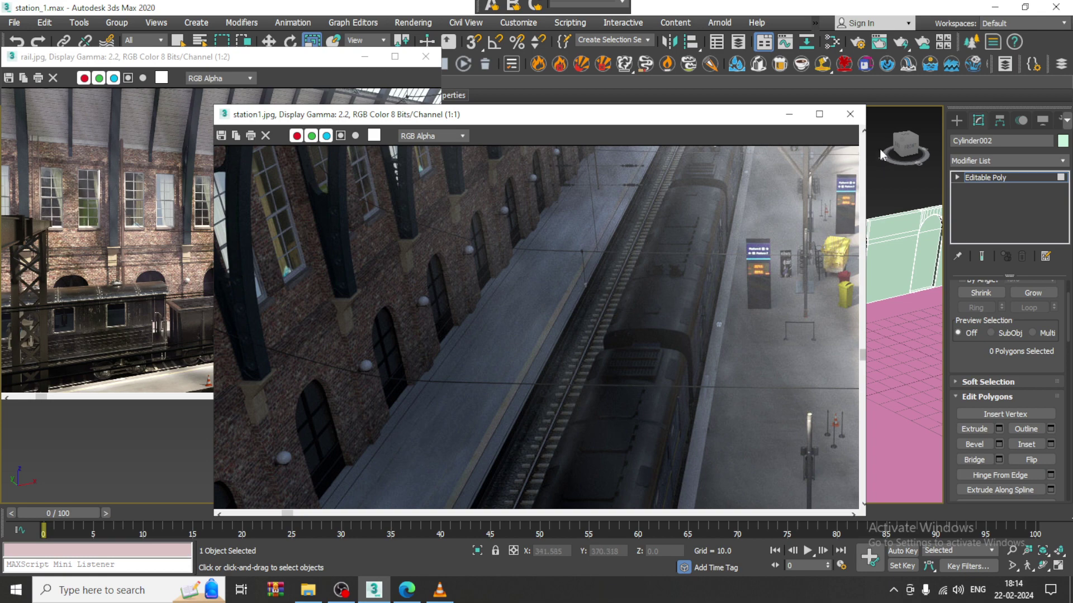
click(788, 114)
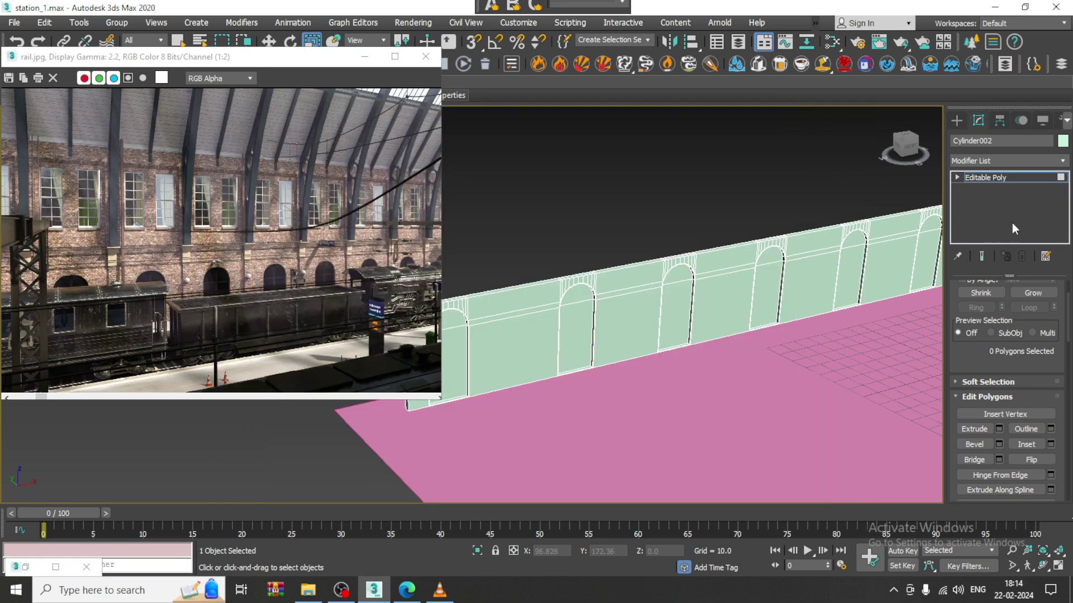
Leave polygon editing, show the wall in a maximized top view, and start editing its vertices
click(1013, 178)
key(alt+w)
right_click(453, 242)
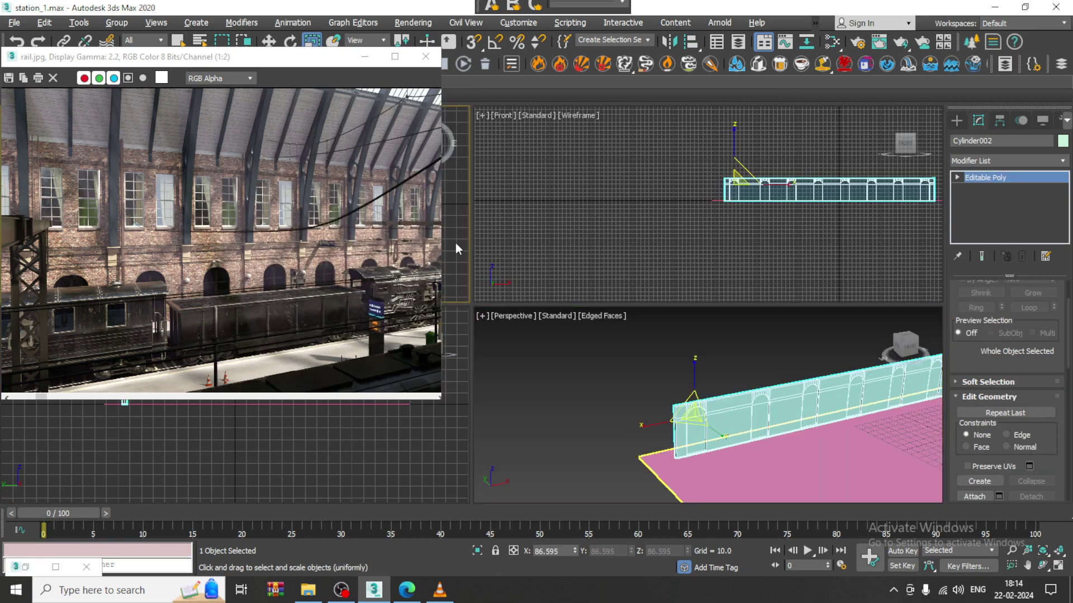
key(alt+w)
middle_drag(486, 250, 742, 284)
key(1)
scroll(607, 300, up, 2)
middle_drag(607, 301, 516, 312)
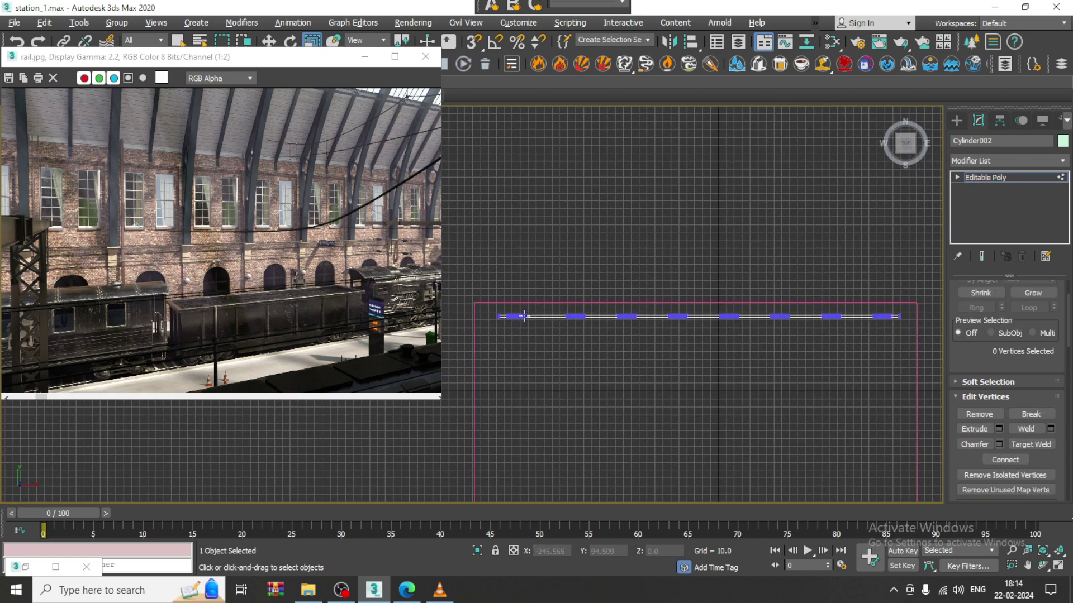
scroll(494, 296, up, 2)
scroll(493, 302, up, 4)
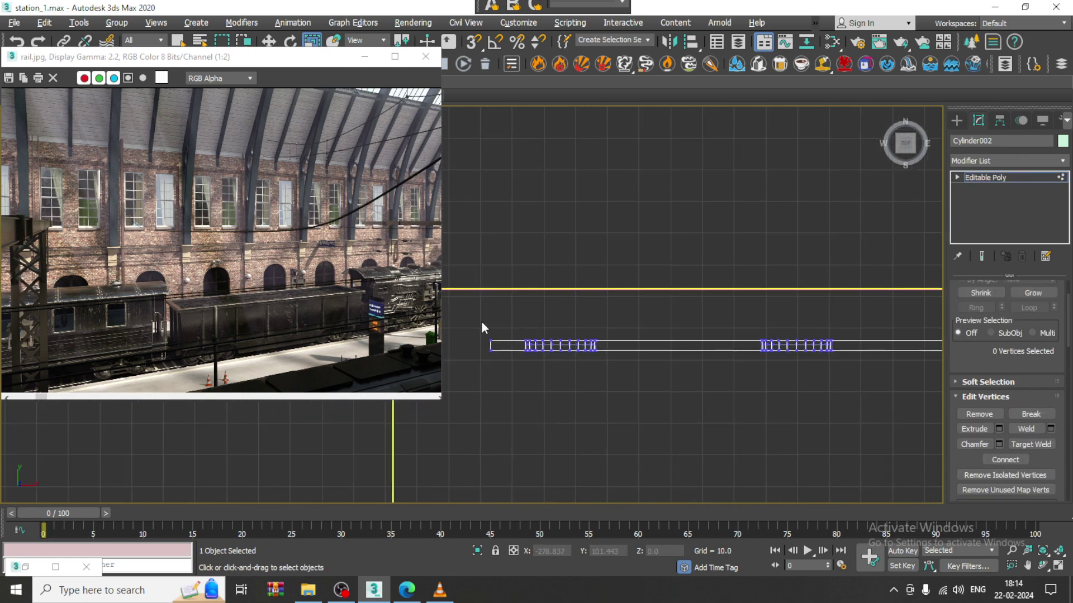
drag(671, 346, 676, 344)
scroll(613, 351, up, 3)
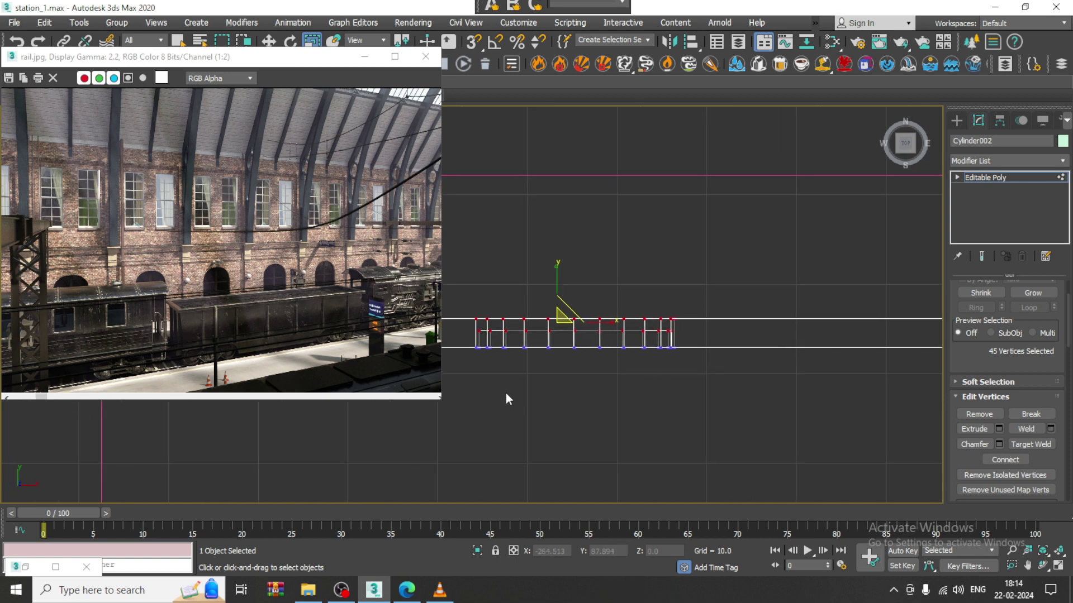
scroll(505, 393, down, 3)
drag(481, 325, 770, 359)
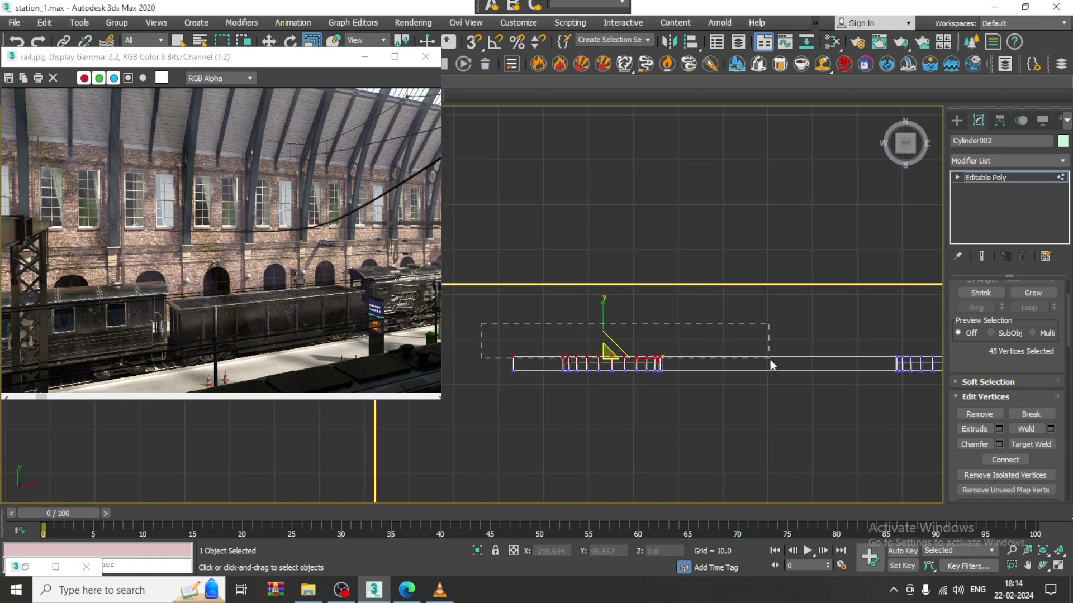
scroll(806, 378, down, 6)
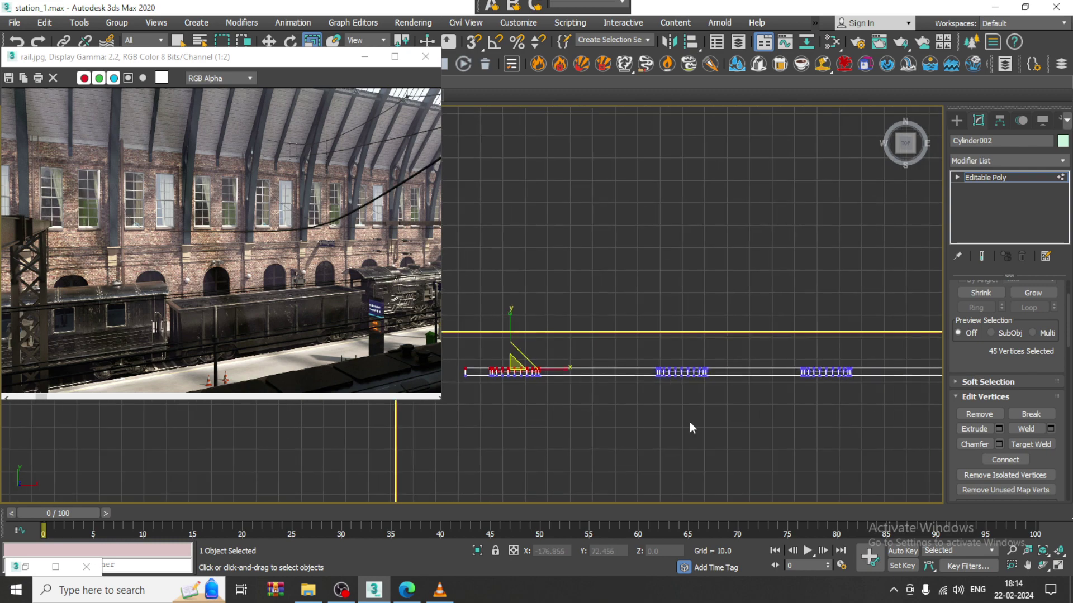
middle_drag(682, 440, 687, 408)
scroll(687, 408, up, 5)
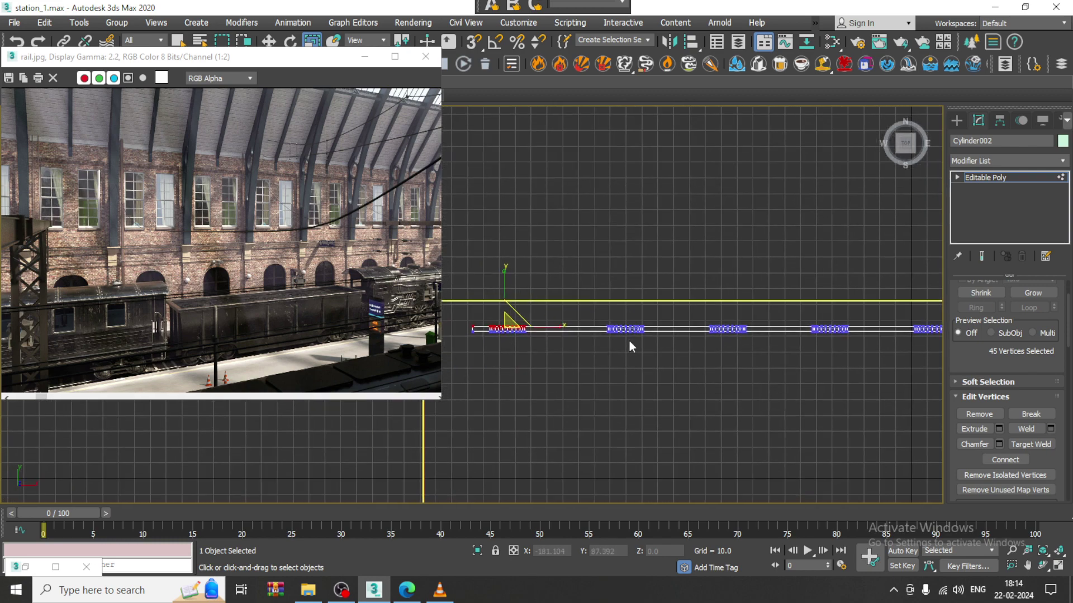
scroll(629, 340, down, 4)
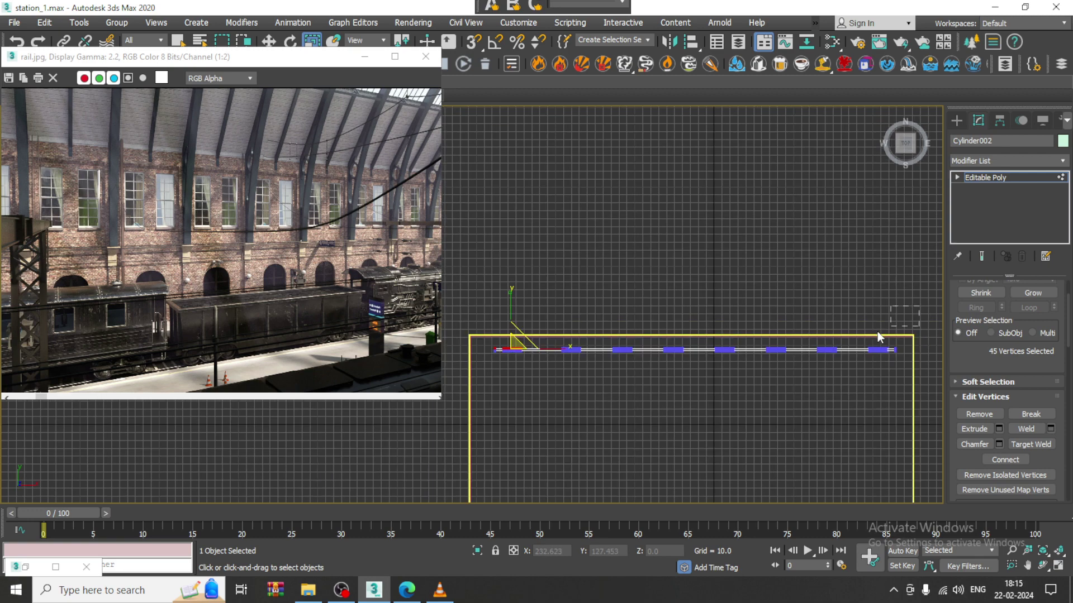
click(890, 304)
key(ctrl+z)
click(889, 309)
middle_drag(761, 402, 769, 360)
key(alt+w)
click(768, 430)
key(alt+w)
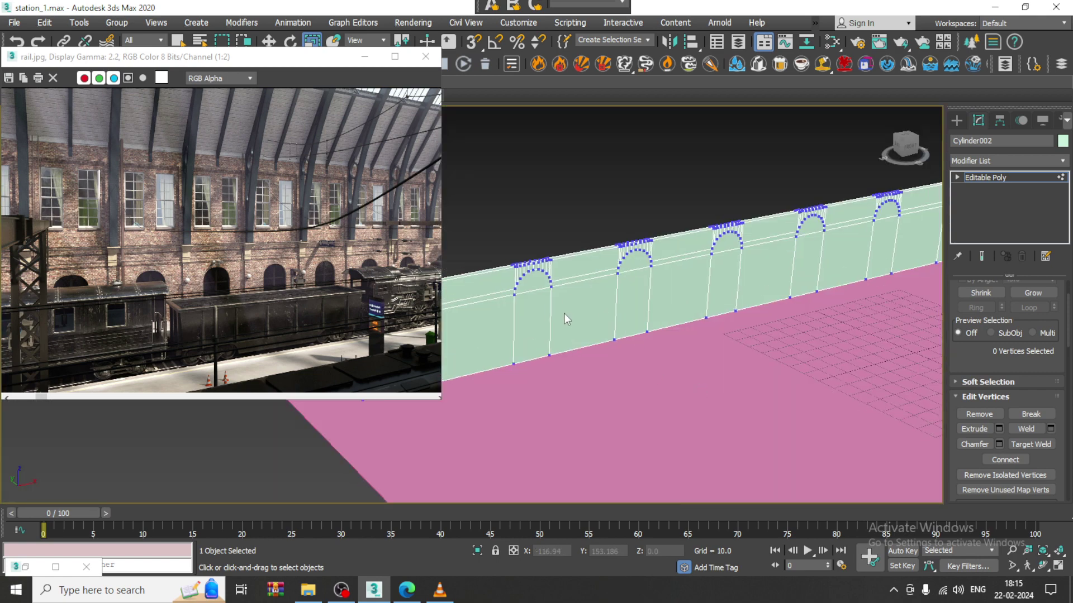
key(alt+w)
click(459, 245)
key(alt+w)
middle_drag(485, 246, 620, 282)
middle_drag(778, 328, 542, 328)
scroll(537, 334, down, 2)
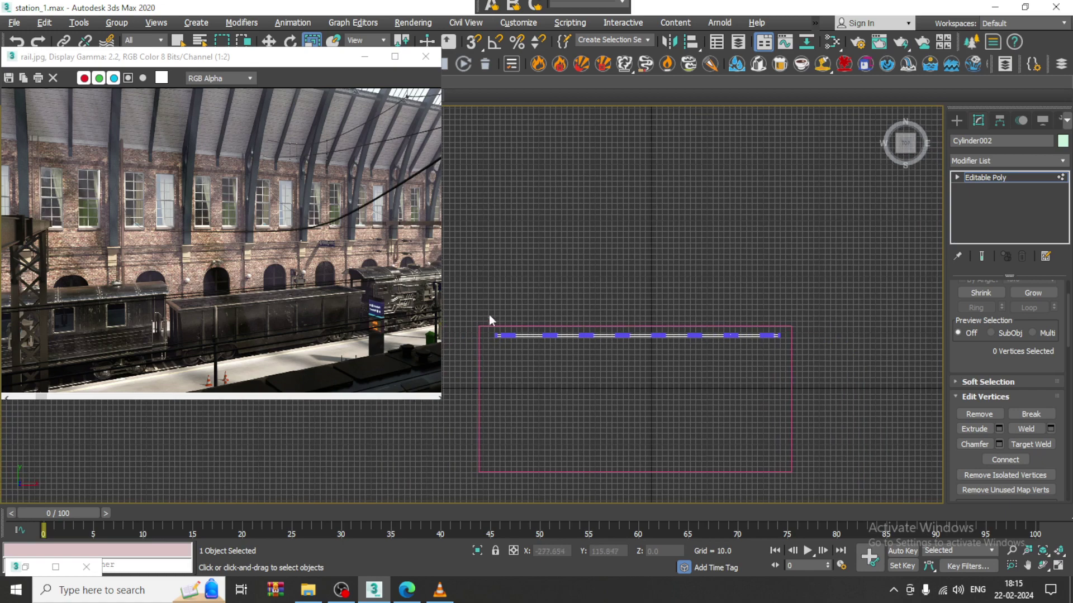
Select only the back row of the wall's vertices in the top view and thicken the wall by moving them to Y 99.014
drag(845, 324, 906, 335)
middle_drag(649, 348, 675, 347)
scroll(620, 352, up, 6)
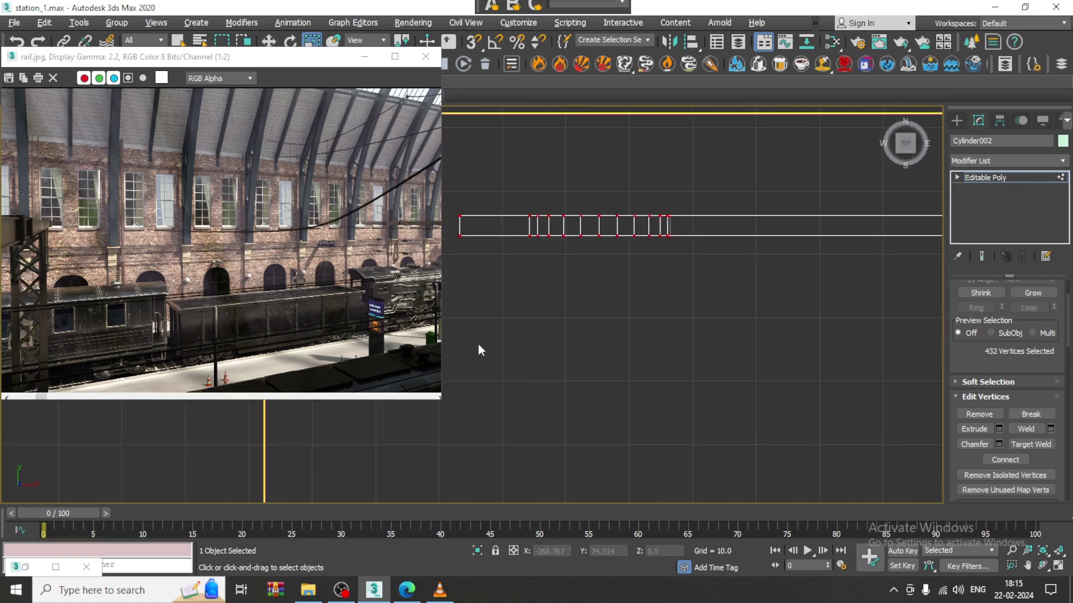
alt+drag(745, 247, 796, 223)
scroll(796, 245, down, 3)
middle_drag(771, 296, 495, 370)
drag(698, 305, 872, 293)
middle_drag(425, 326, 321, 362)
middle_drag(513, 390, 584, 392)
scroll(629, 391, down, 2)
drag(933, 356, 944, 349)
middle_drag(889, 352, 578, 414)
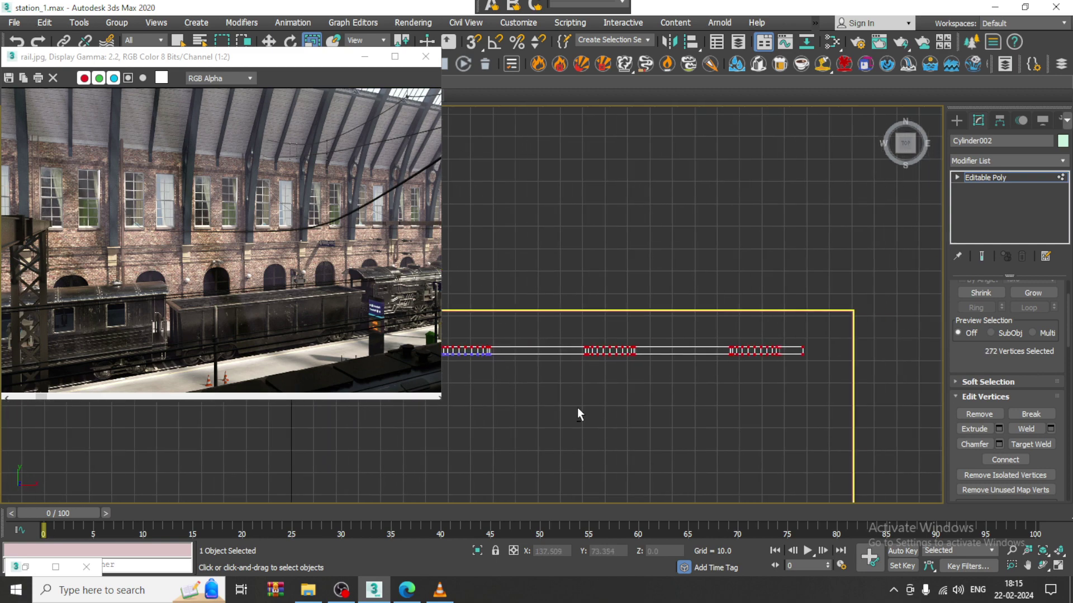
alt+drag(920, 356, 920, 350)
middle_drag(794, 335, 857, 327)
scroll(858, 326, down, 3)
key(w)
scroll(643, 328, up, 6)
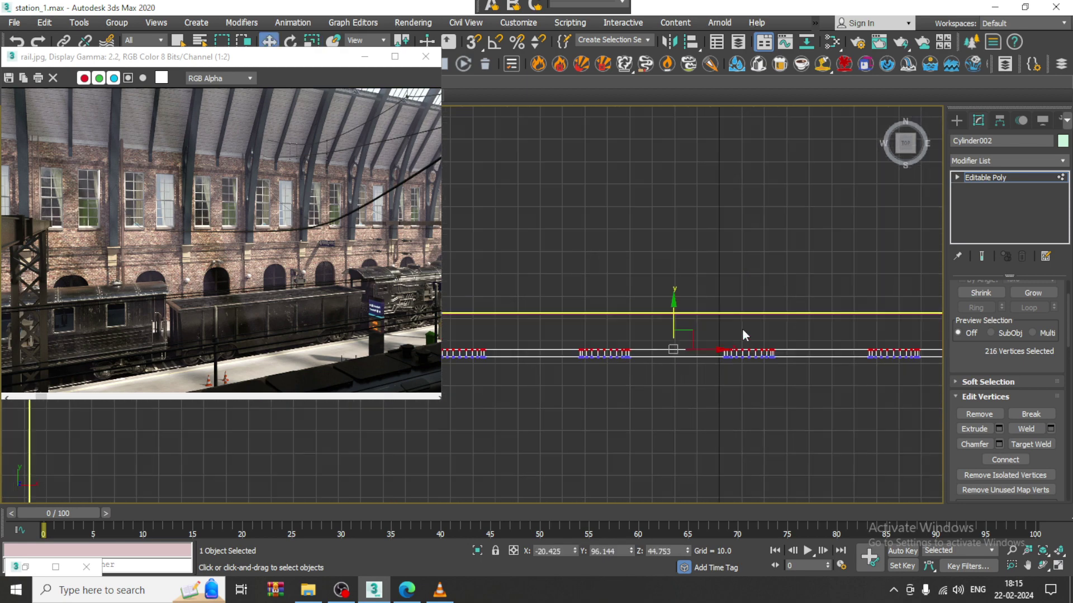
drag(642, 341, 643, 329)
Compare the thickened wall in the perspective view with the station1.jpg reference, and minimize the image again
key(alt+w)
key(alt+w)
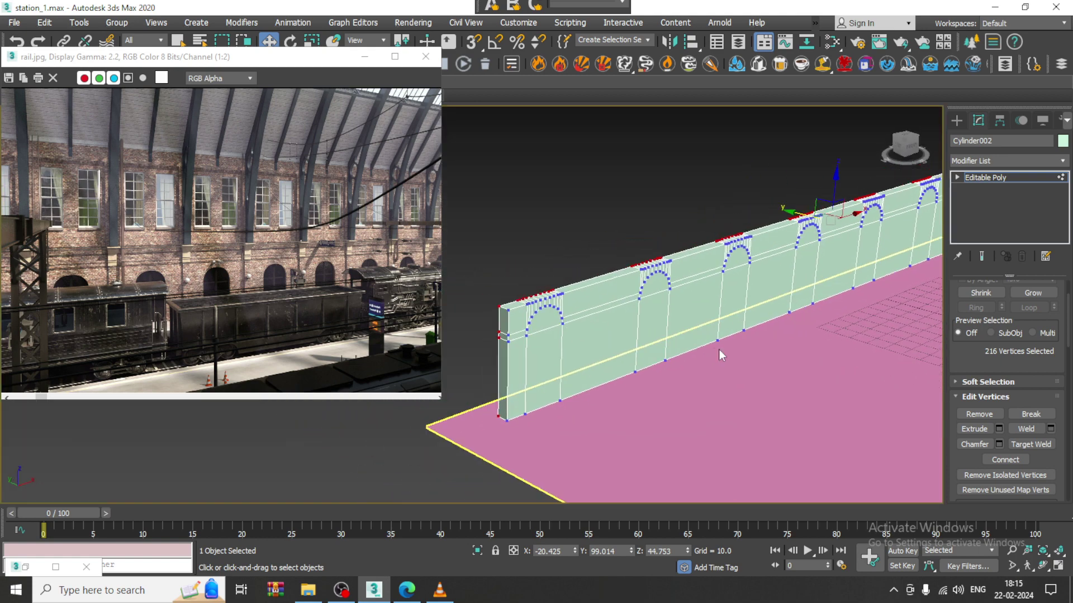
click(25, 567)
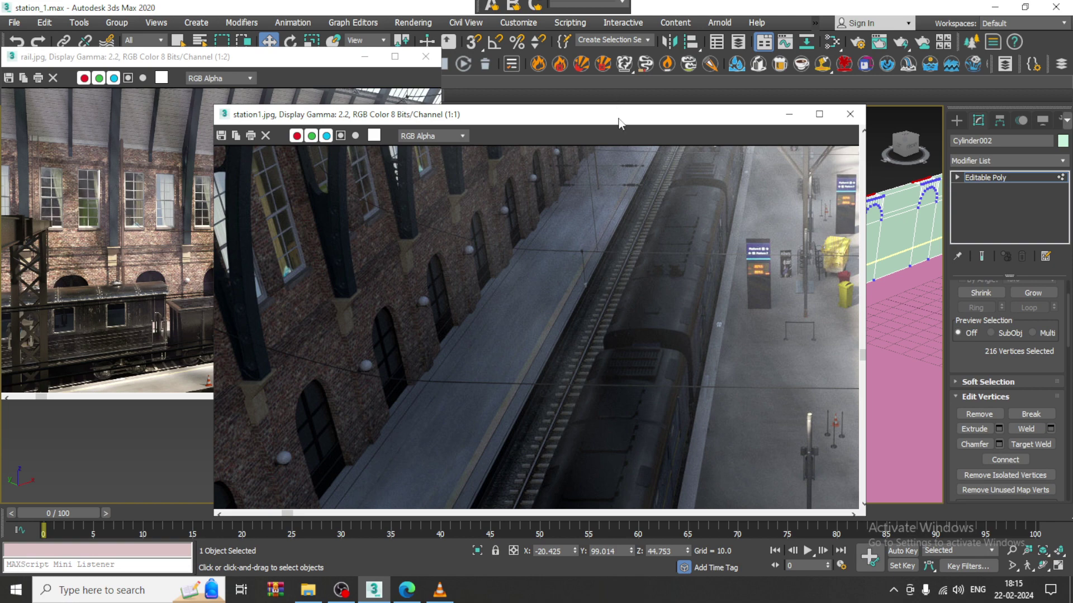
click(787, 117)
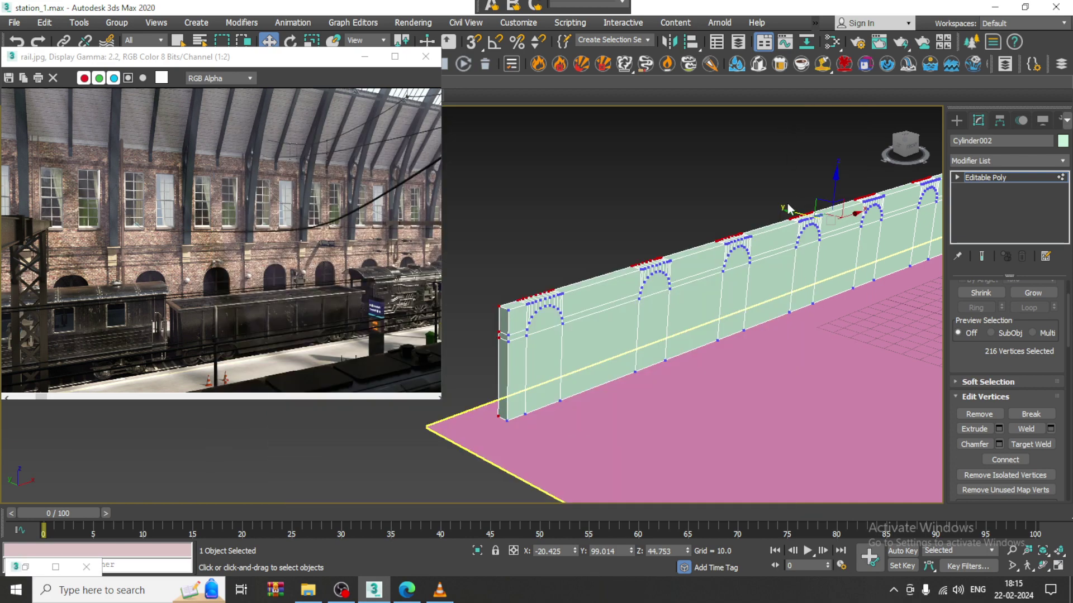
alt+middle_drag(711, 308, 626, 257)
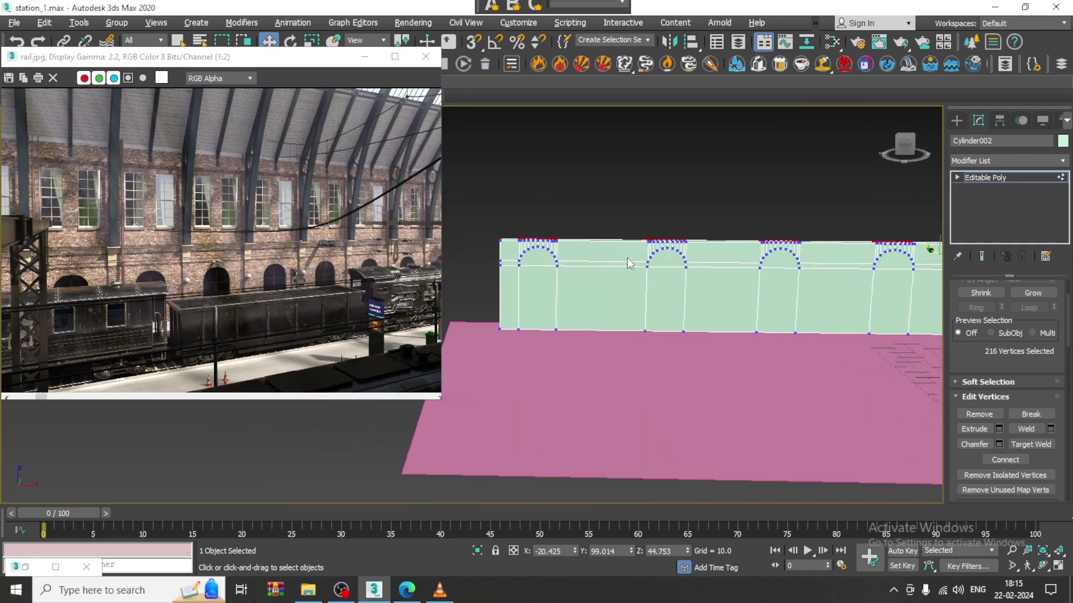
click(957, 177)
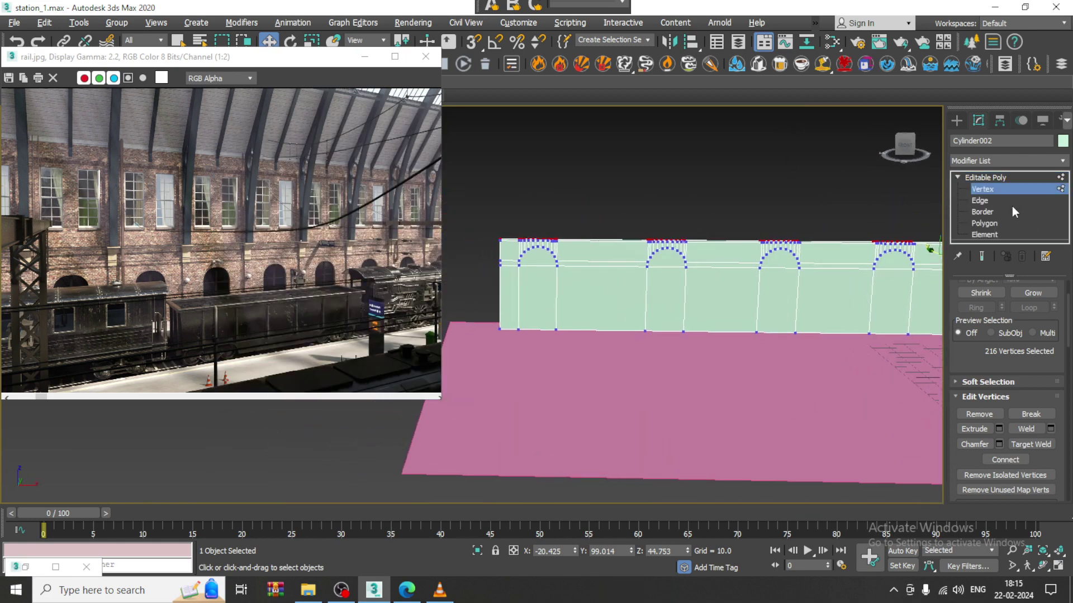
click(1000, 200)
alt+middle_drag(708, 273, 663, 261)
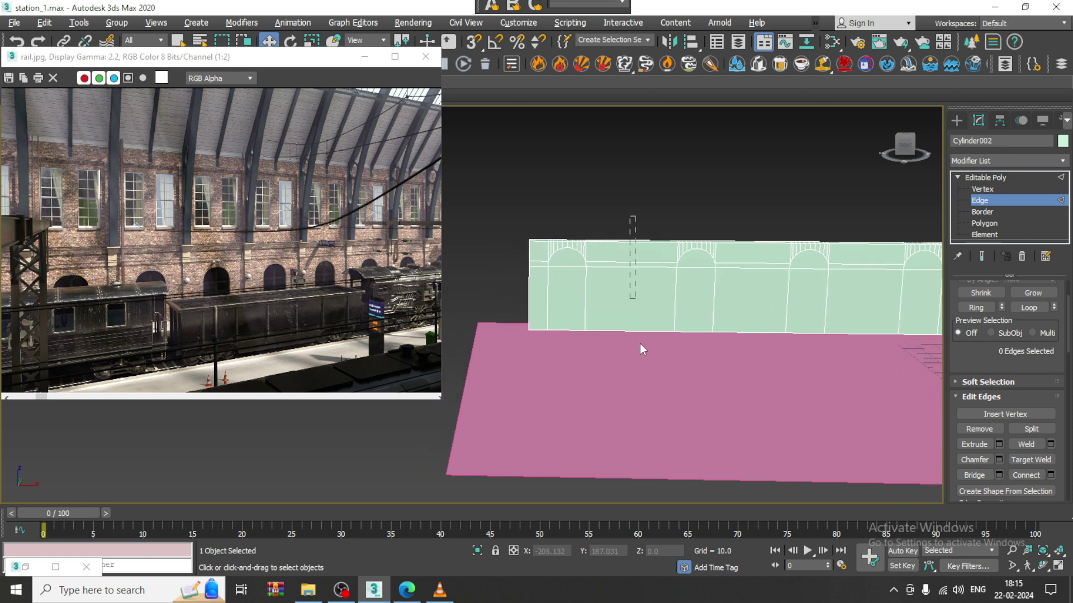
drag(631, 217, 640, 349)
alt+middle_drag(706, 292, 661, 245)
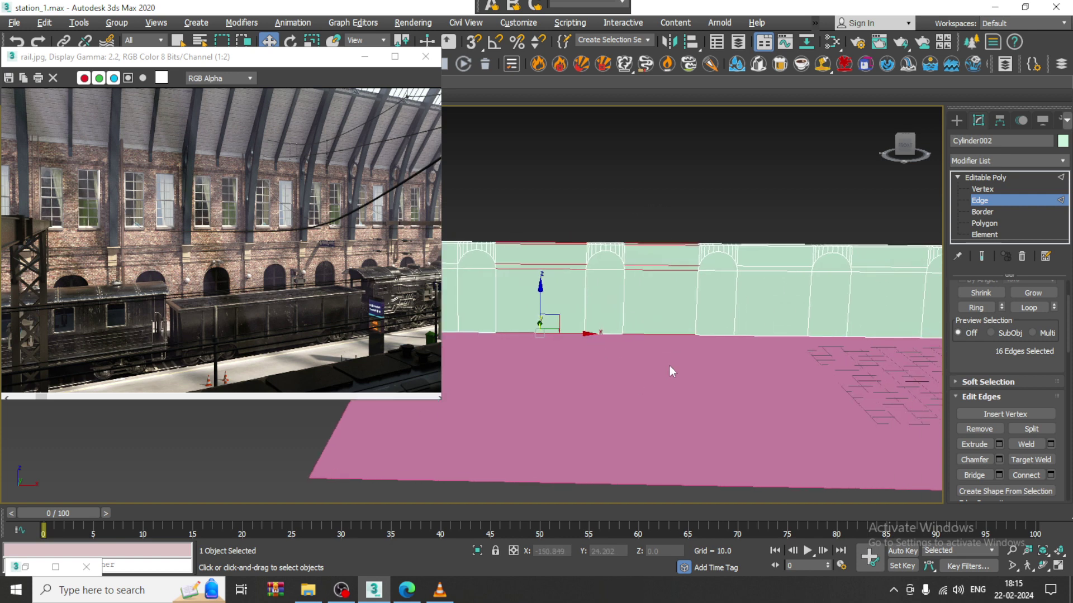
scroll(669, 366, down, 3)
Adjust the spacing of the first two arches along X, moving the wall end with the first arch and the second arch to X -183.525
key(1)
drag(660, 373, 659, 369)
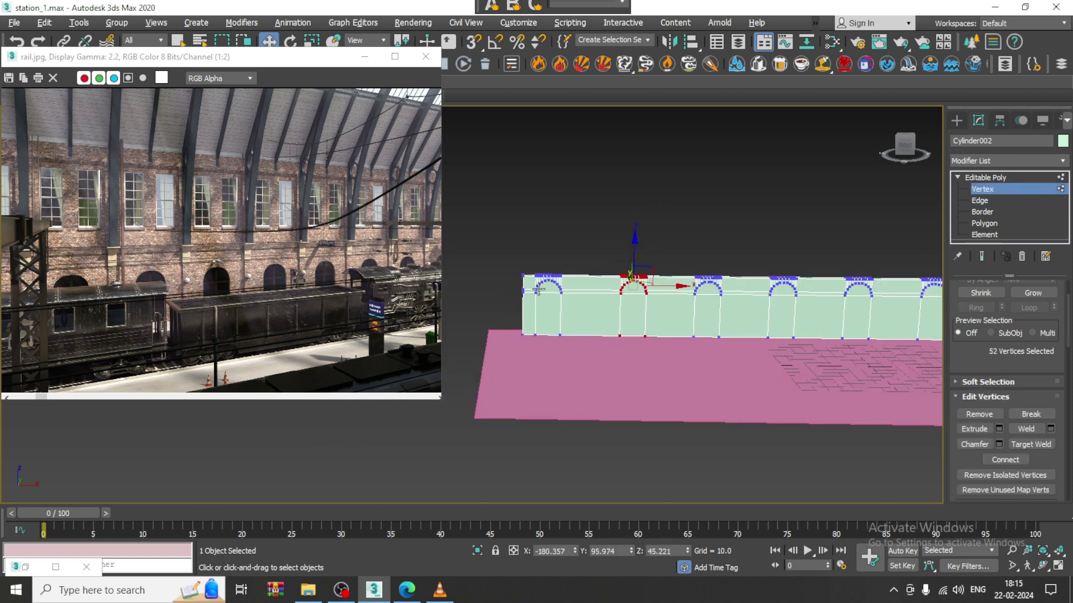
drag(566, 353, 564, 351)
drag(581, 287, 591, 288)
middle_drag(647, 292, 661, 290)
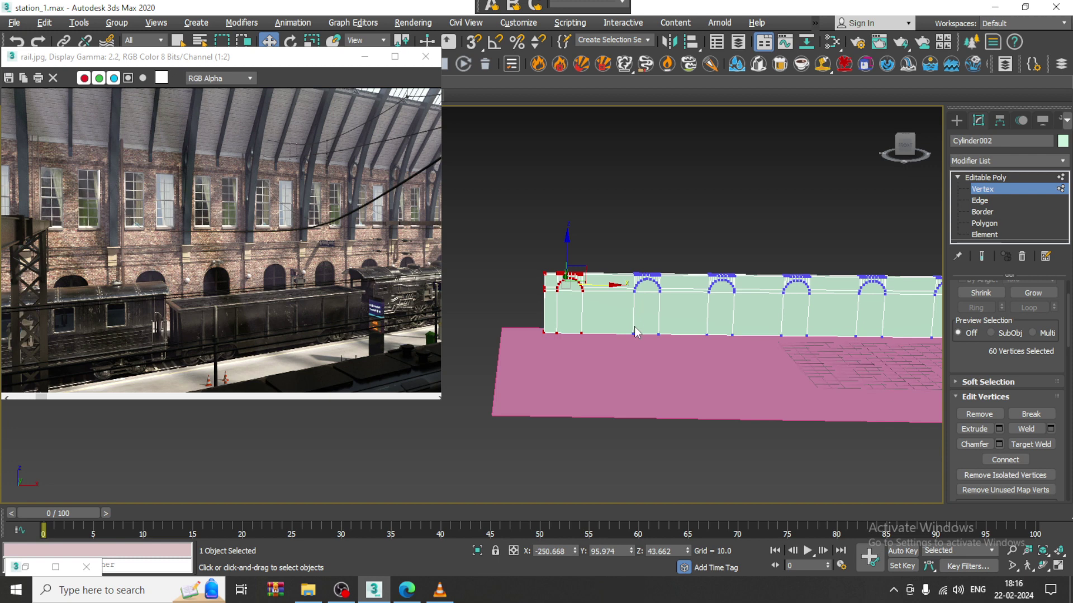
middle_drag(630, 323, 625, 320)
scroll(578, 290, up, 3)
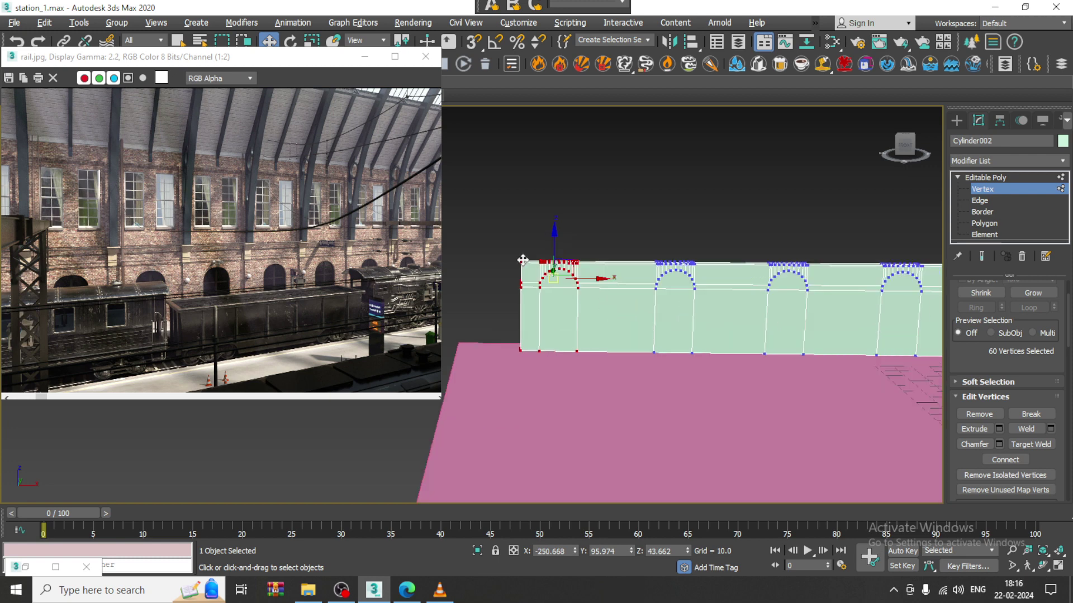
drag(484, 213, 595, 381)
drag(592, 279, 582, 278)
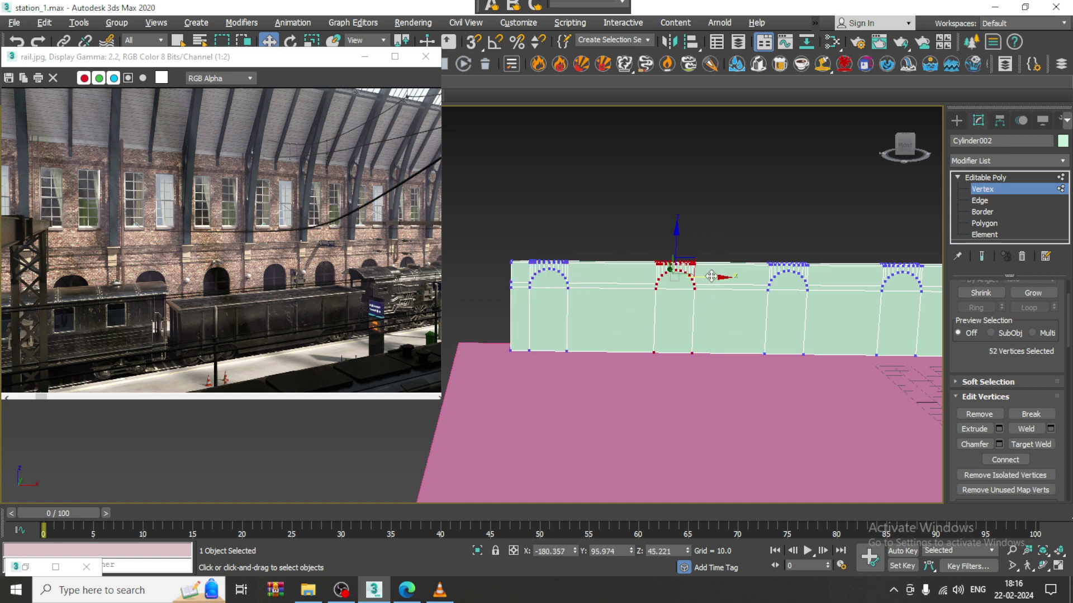
drag(711, 276, 706, 276)
Connect the wall's horizontal edges between the first and second arches with two vertical segments, pinched close together
middle_drag(776, 298, 571, 310)
scroll(572, 310, down, 5)
middle_drag(674, 309, 861, 299)
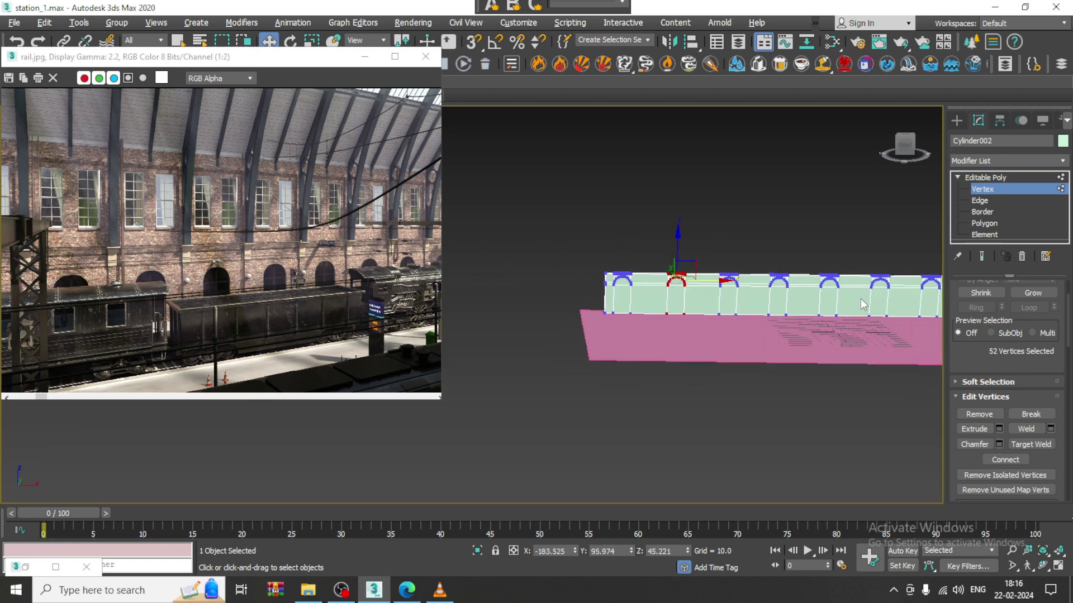
scroll(683, 306, up, 5)
key(2)
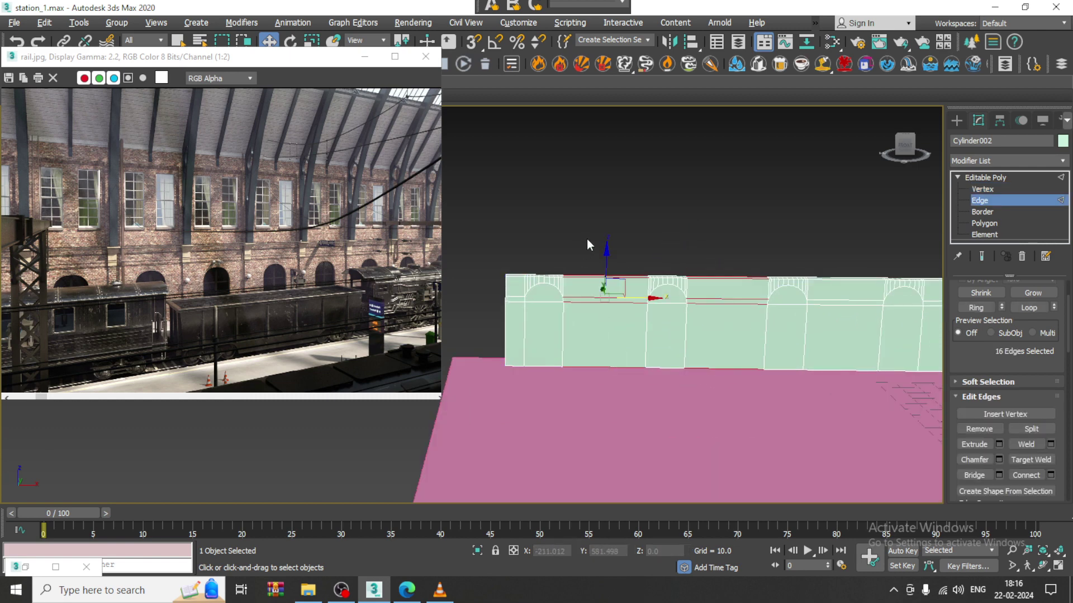
alt+drag(586, 239, 611, 431)
click(1048, 475)
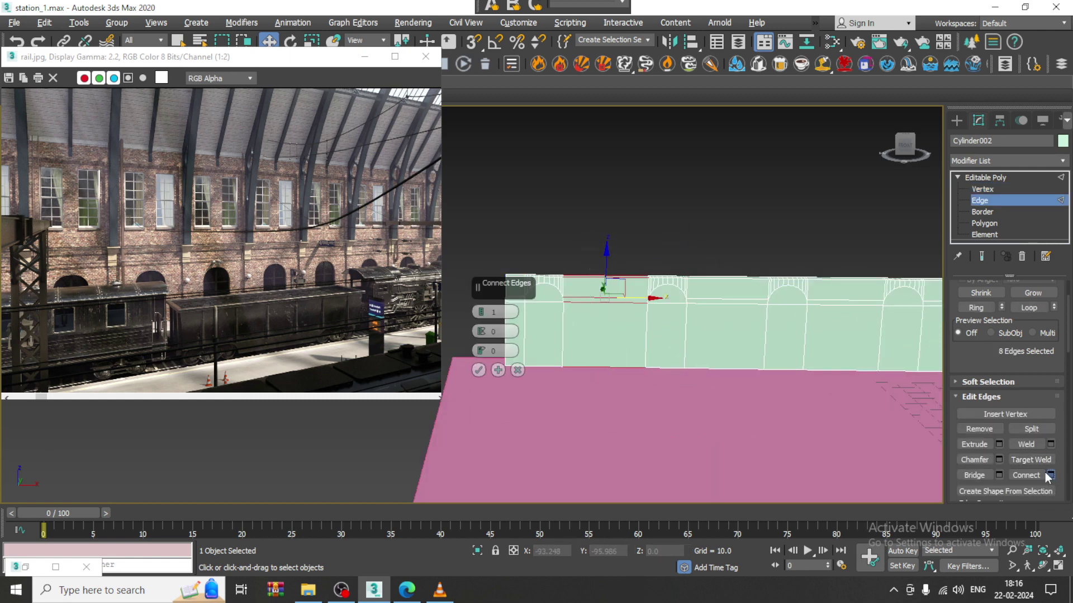
click(480, 308)
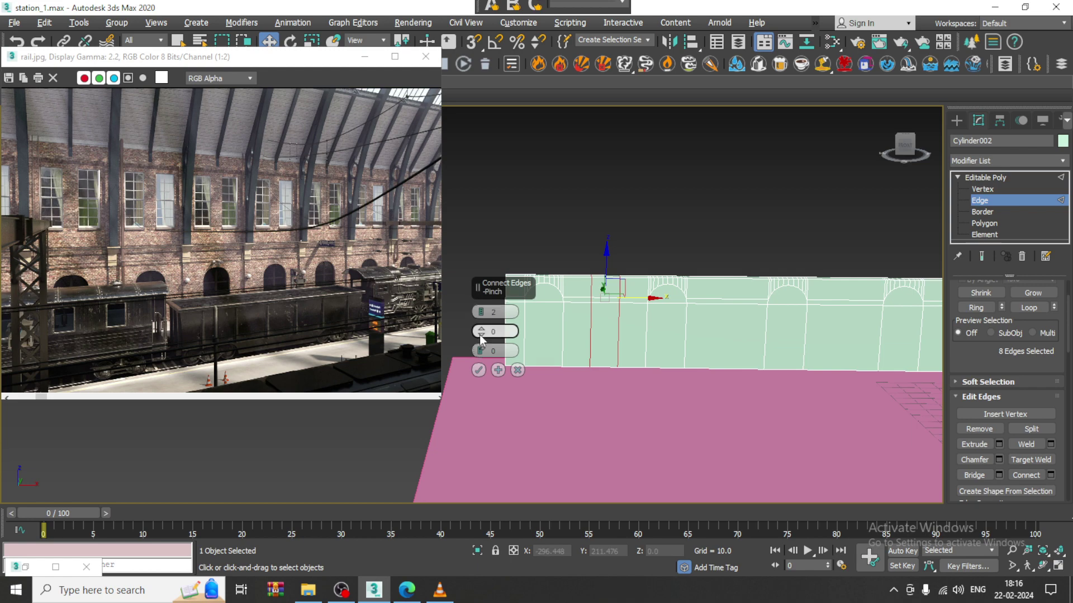
key(alt+w)
key(alt+w)
scroll(637, 288, up, 5)
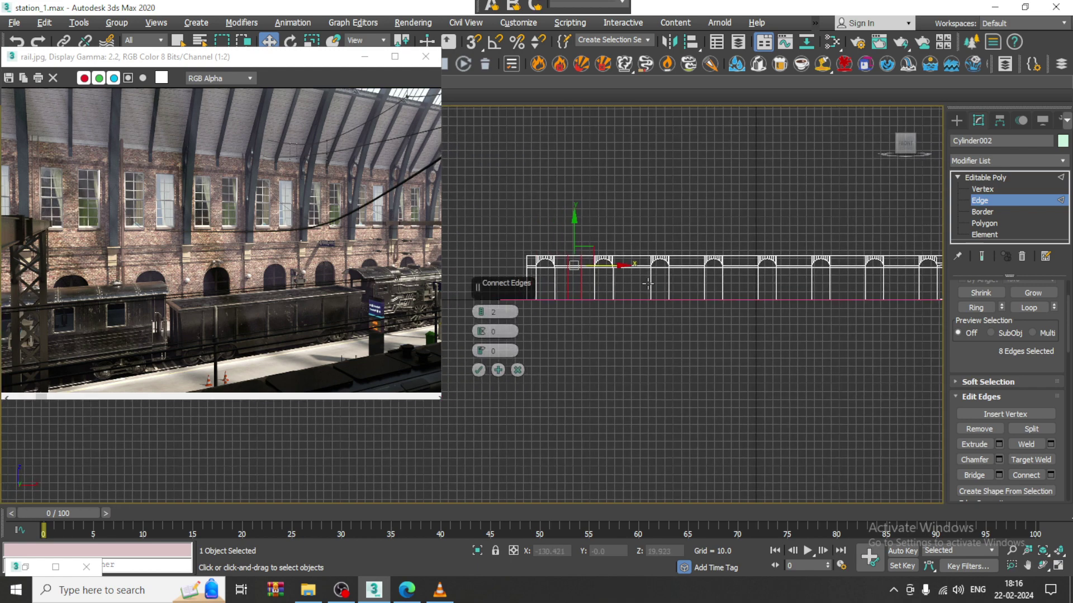
scroll(635, 283, up, 2)
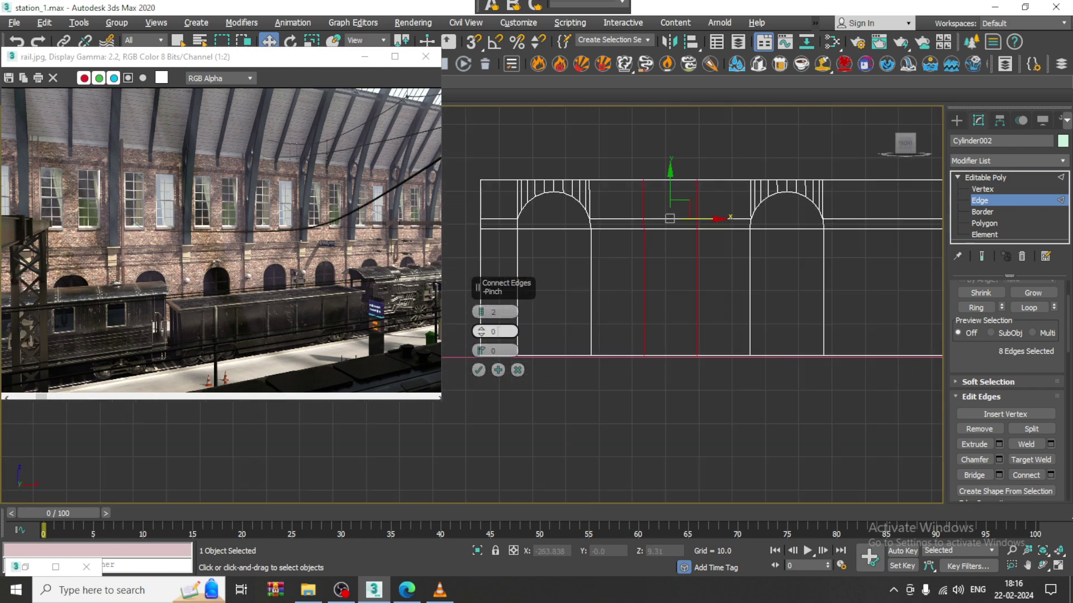
drag(481, 332, 527, 459)
click(481, 371)
Connect the horizontal edges between the second and third arches with two segments and a pinch of -43
scroll(575, 366, down, 2)
middle_drag(821, 326, 717, 319)
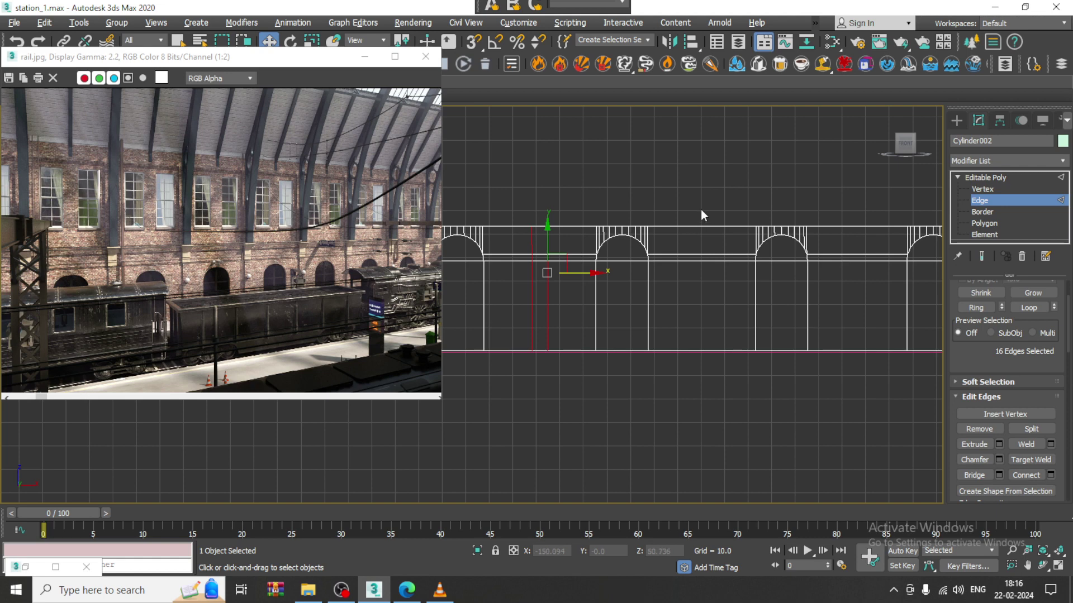
drag(702, 210, 716, 367)
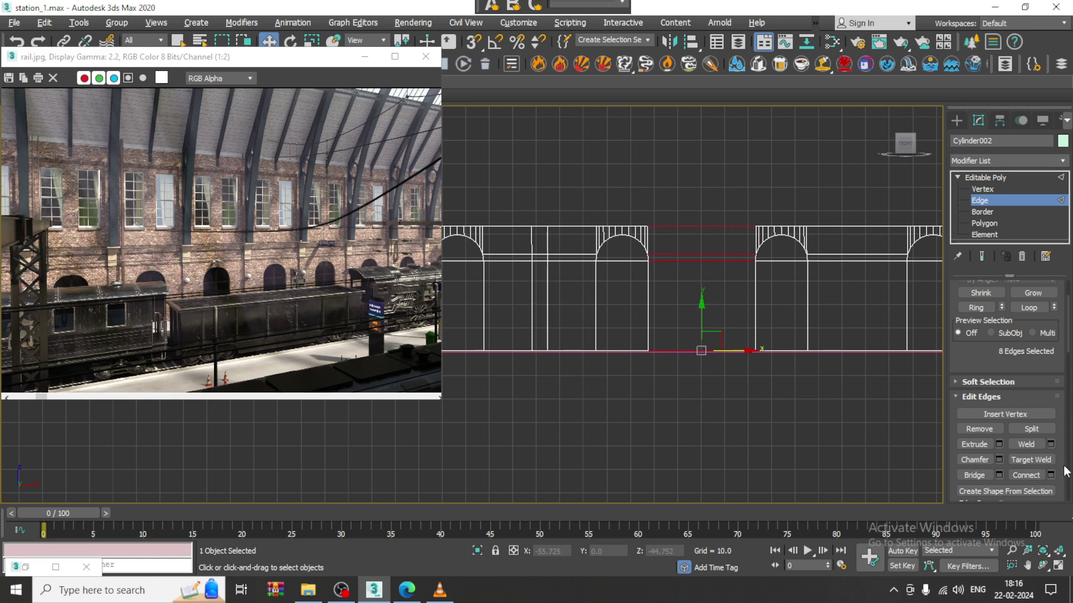
click(1050, 475)
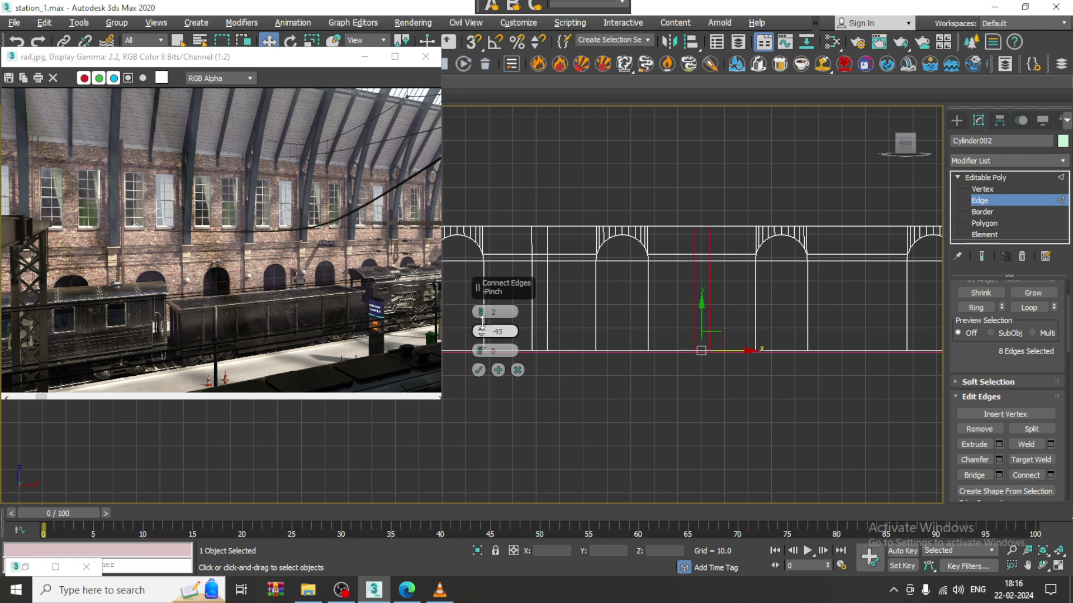
click(479, 371)
Connect the horizontal edges between the third and fourth arches with two segments and a pinch of about -37
middle_drag(756, 317, 574, 316)
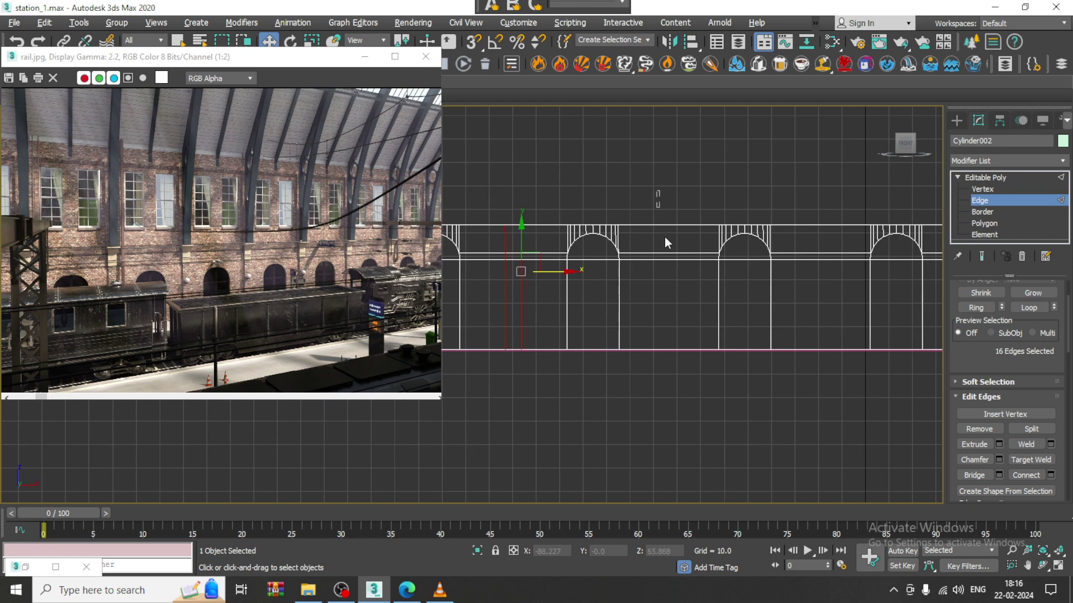
drag(664, 242, 685, 414)
click(1050, 475)
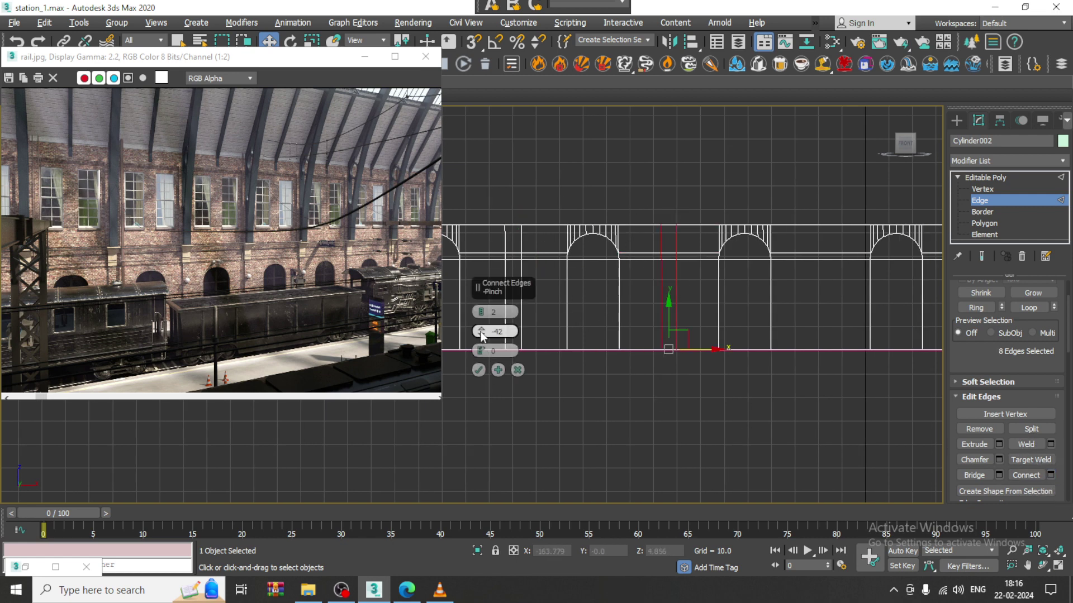
drag(481, 331, 476, 313)
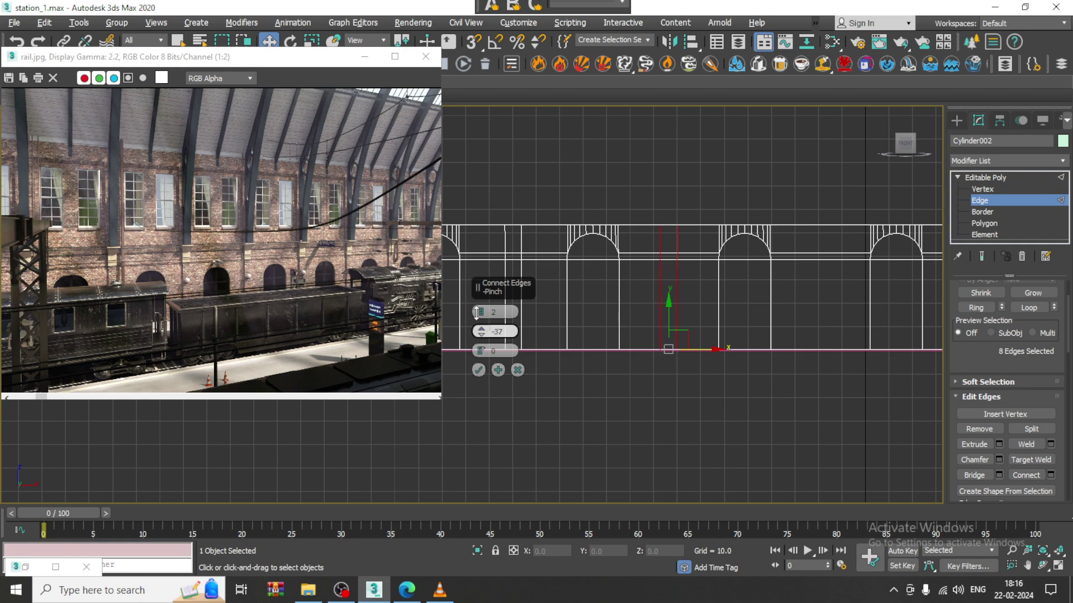
click(478, 370)
Connect the wall's horizontal edges between the fourth and fifth arches with two segments and a pinch of -37
middle_drag(767, 313, 625, 295)
key(ctrl+z)
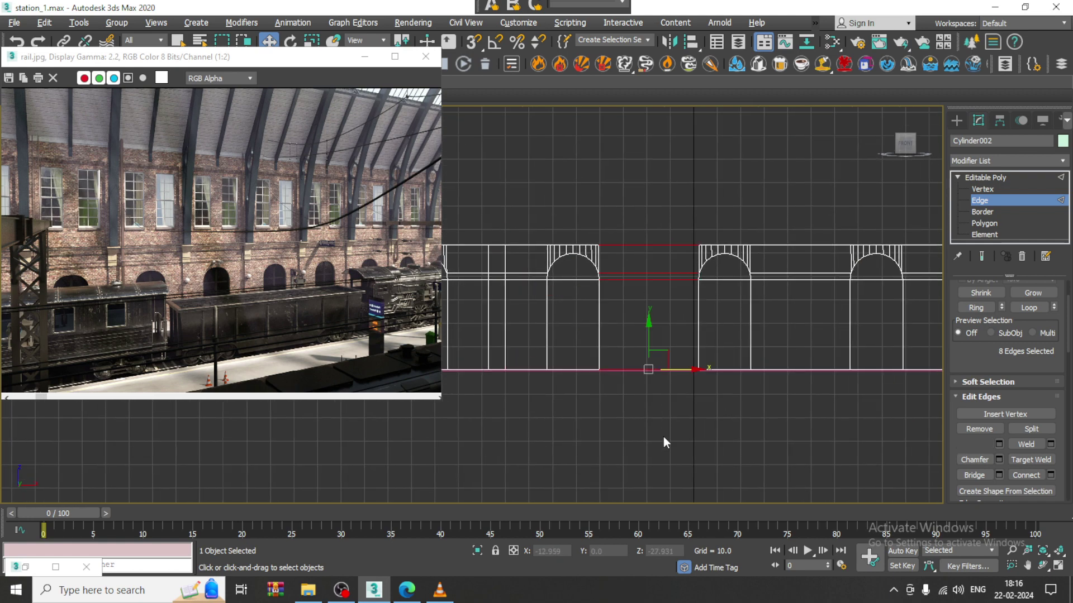
click(1050, 475)
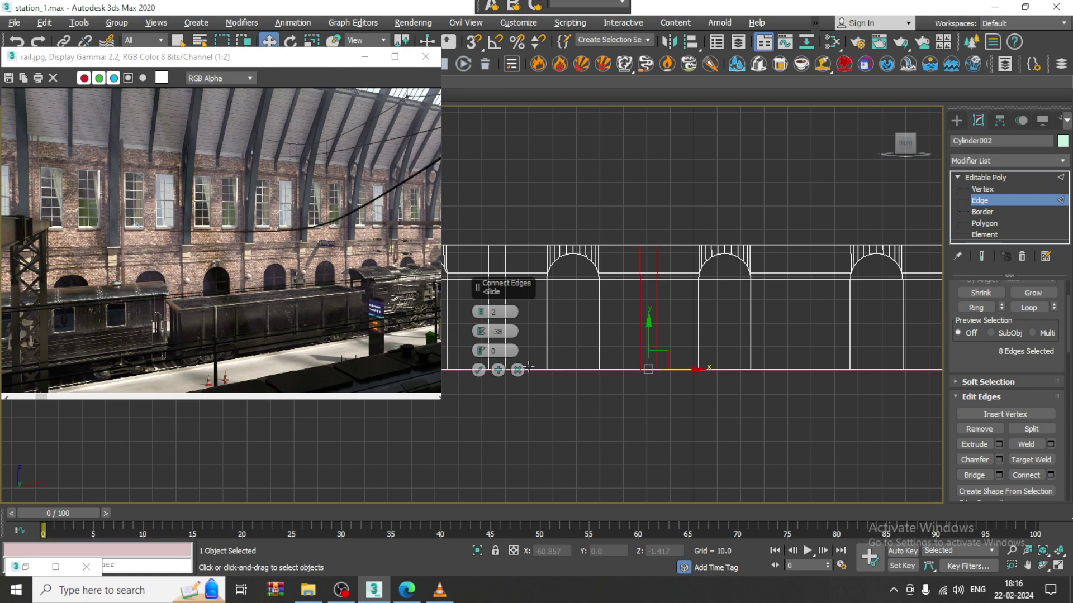
drag(481, 331, 475, 320)
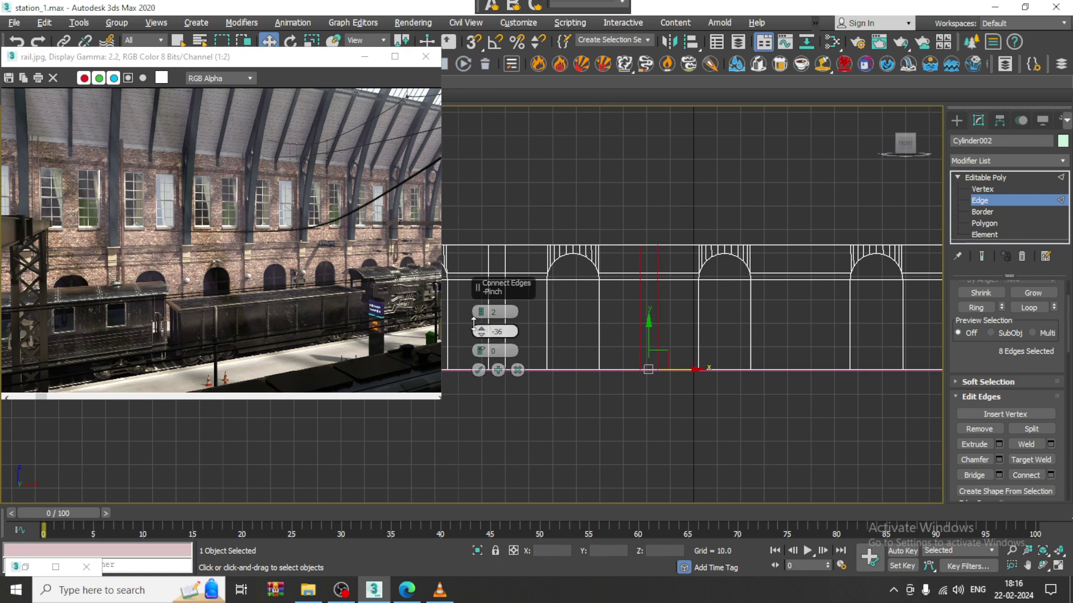
click(478, 369)
Connect the horizontal edges between the fifth and sixth arches with two segments and a pinch of -37
middle_drag(818, 299, 700, 303)
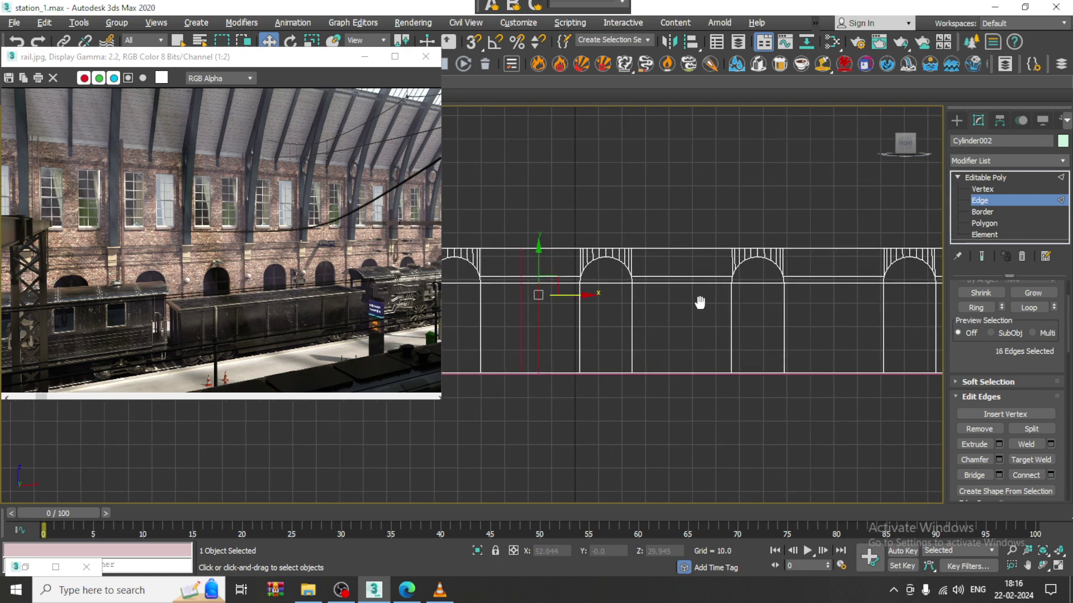
drag(698, 447, 698, 448)
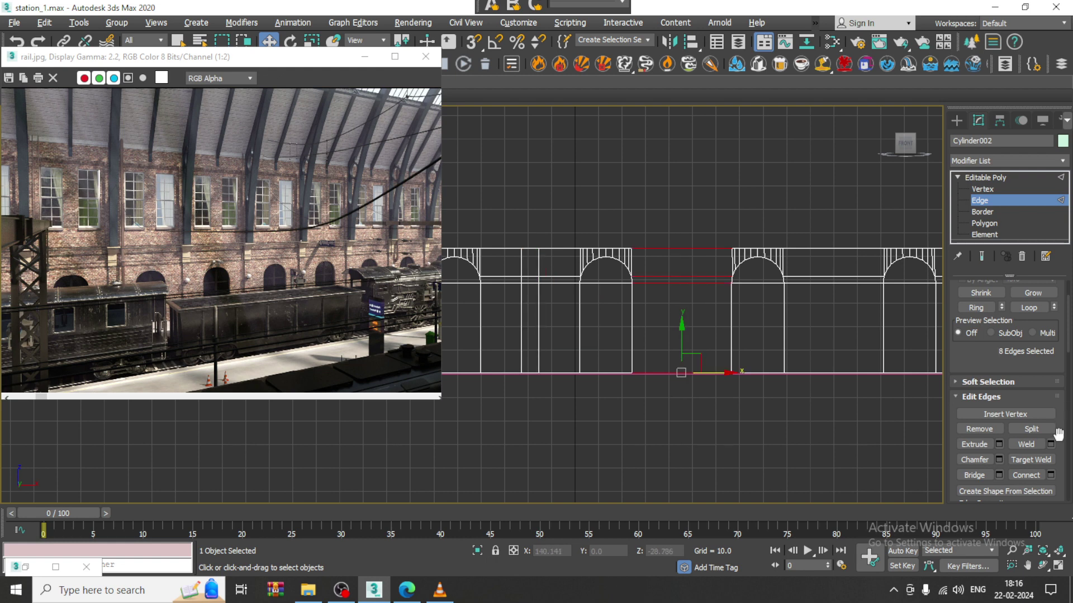
click(1051, 475)
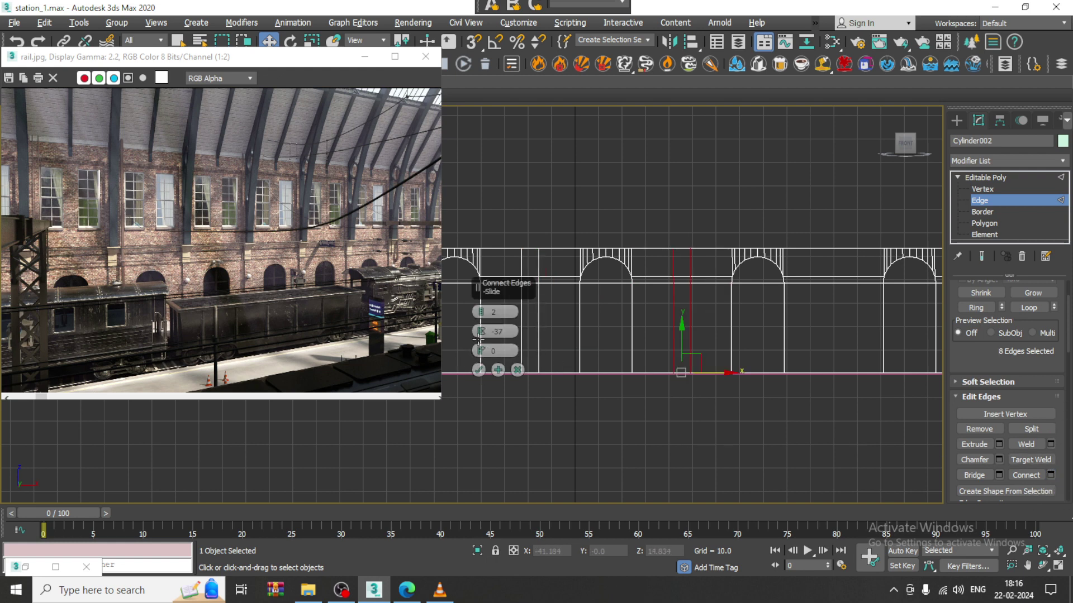
click(478, 370)
Connect the horizontal edges between the sixth and seventh arches with two segments and a pinch of about -36
middle_drag(873, 286, 706, 283)
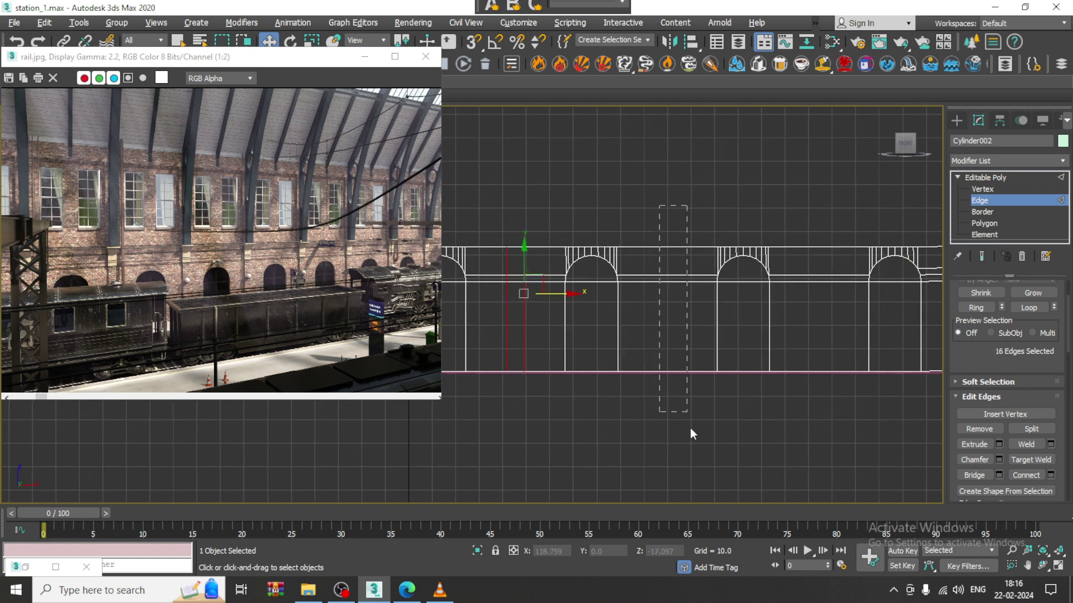
drag(668, 431, 669, 432)
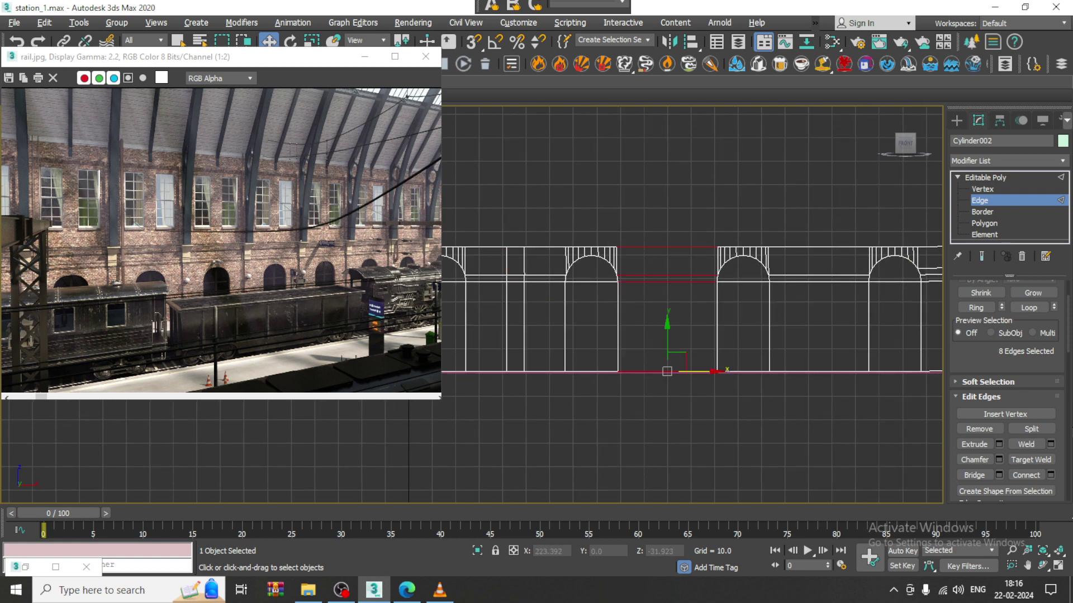
click(1050, 475)
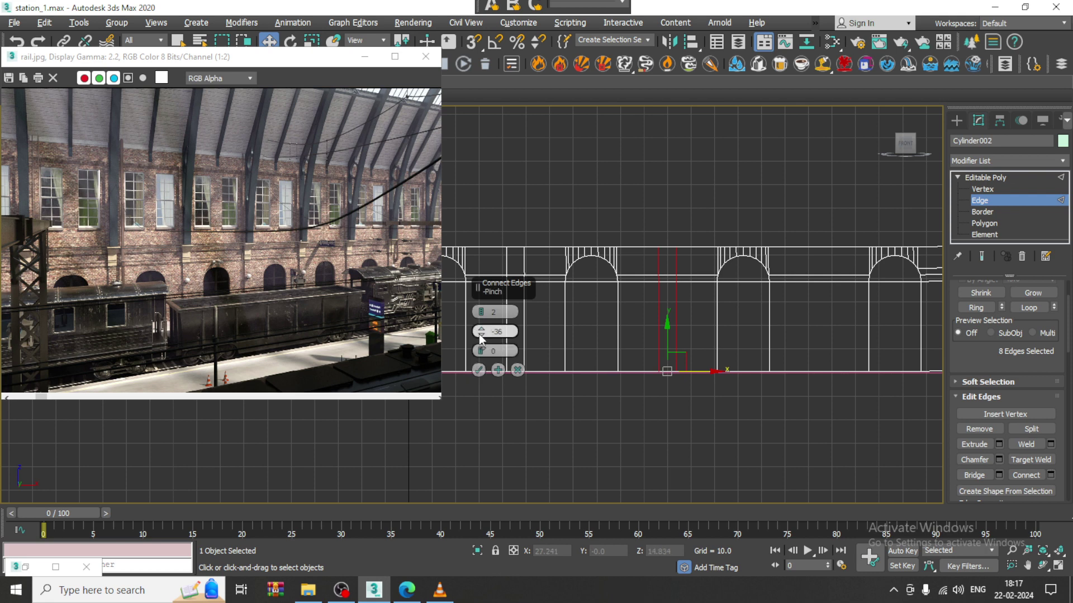
drag(480, 332, 482, 324)
click(479, 370)
Connect the horizontal edges between the seventh and eighth arches with two closely spaced vertical segments
middle_drag(790, 315, 700, 311)
drag(715, 209, 734, 417)
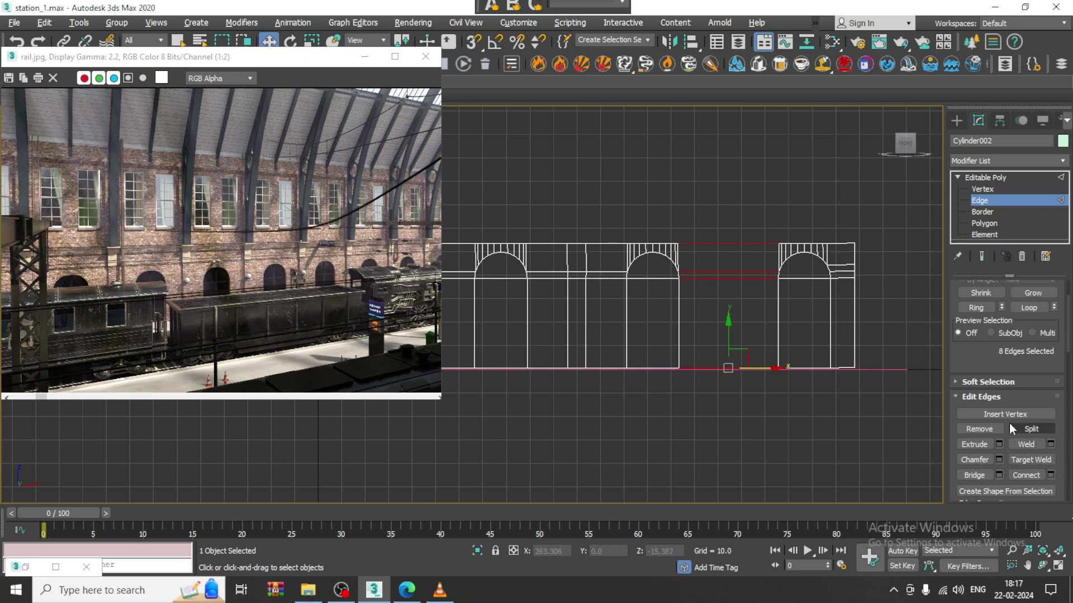
click(1050, 476)
click(479, 369)
middle_drag(573, 357, 523, 350)
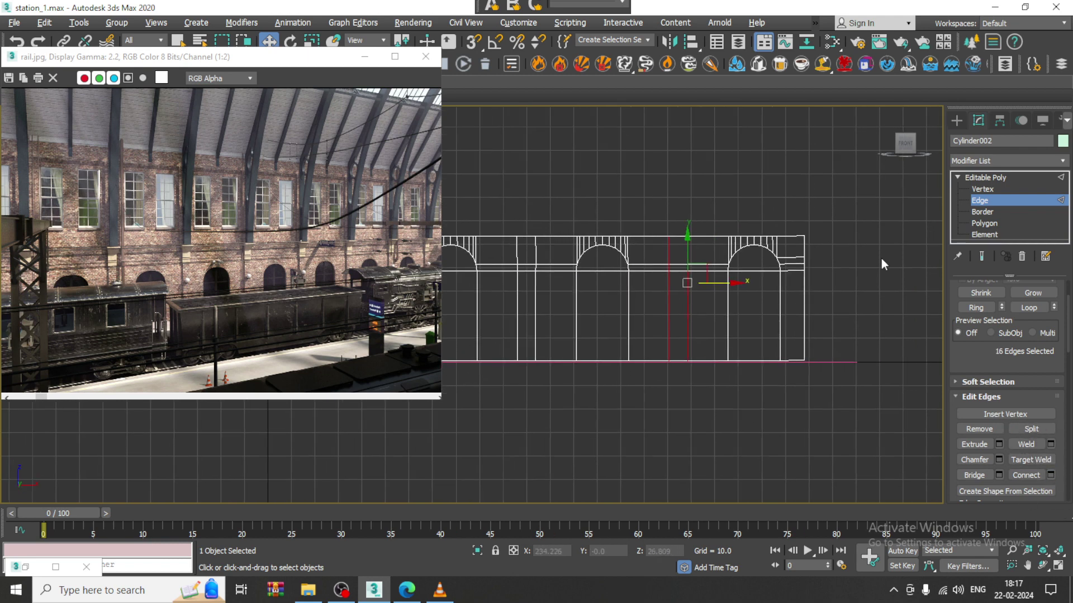
Switch to vertex editing, select the vertices at the wall end beside the eighth arch, and activate the Scale tool
key(1)
drag(863, 183, 798, 411)
key(r)
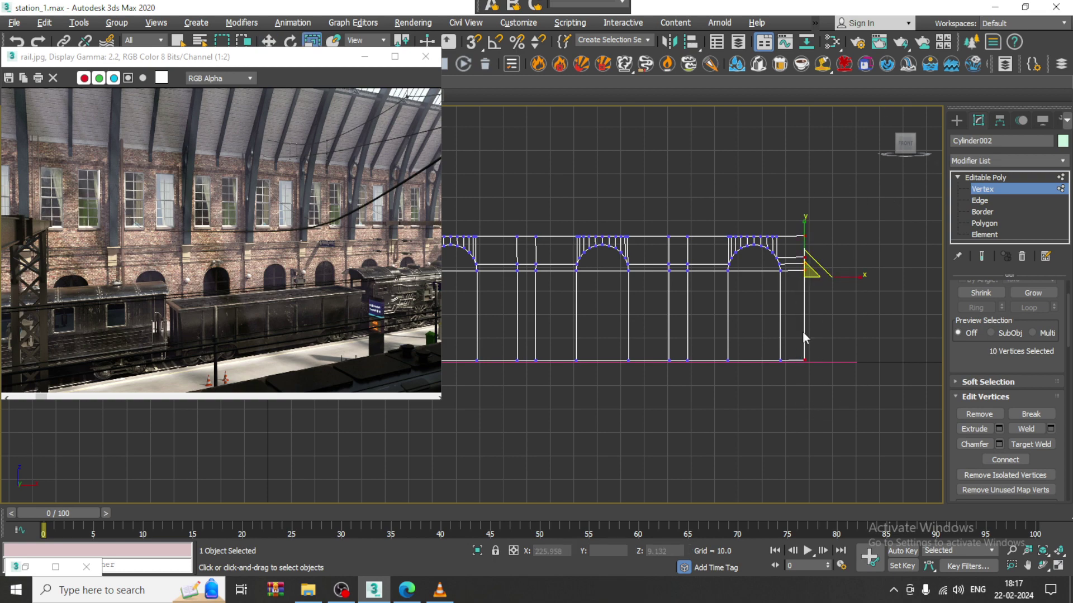
Try to select the wall's entire top row of vertices in a single window
scroll(807, 297, down, 4)
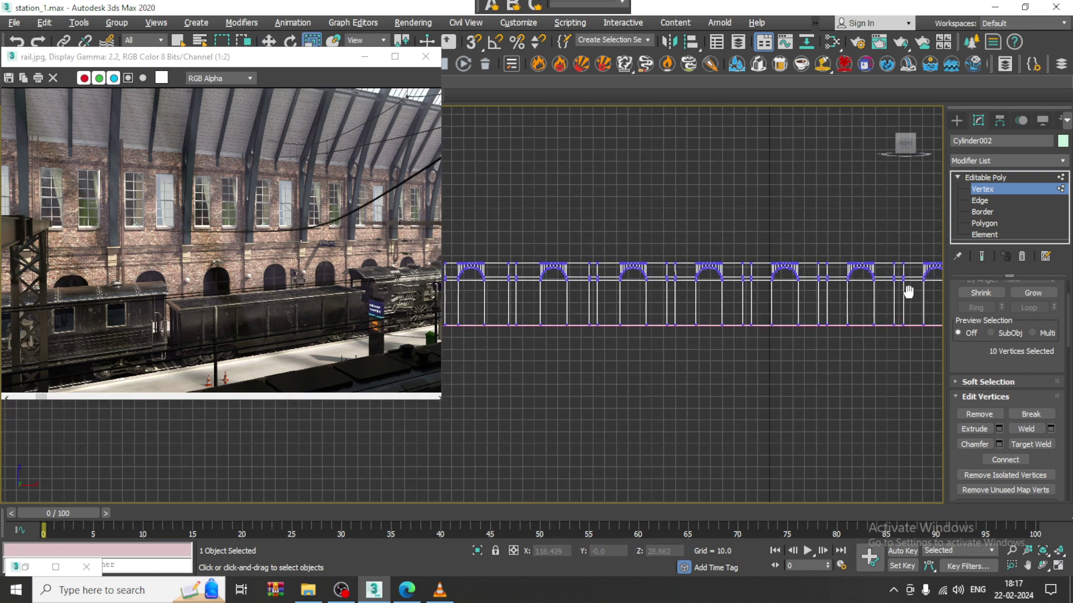
middle_drag(583, 272, 542, 293)
scroll(592, 246, down, 2)
drag(961, 315, 1014, 302)
scroll(917, 305, up, 3)
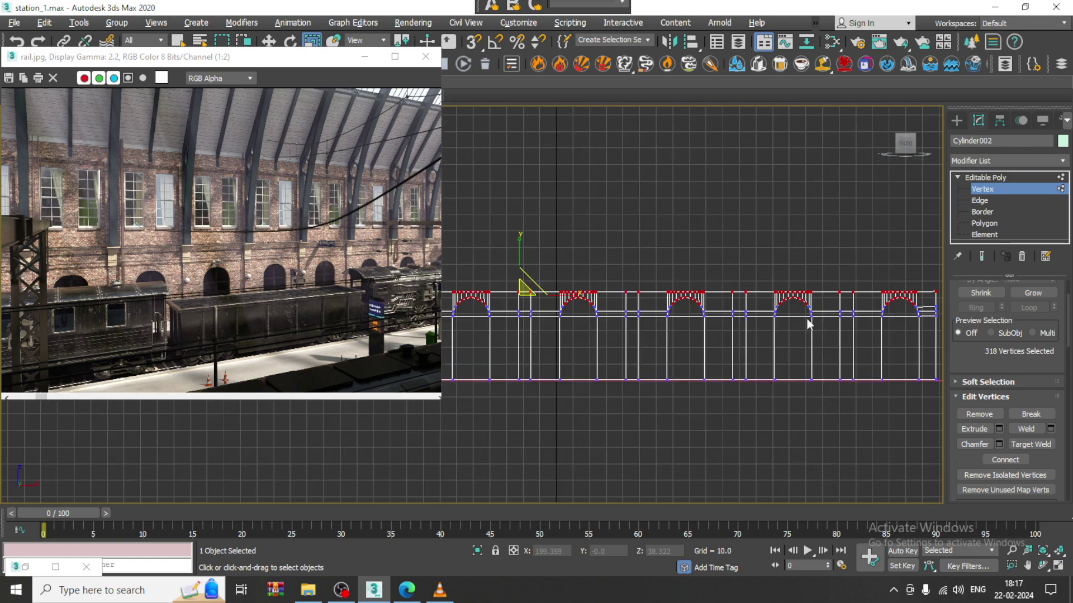
scroll(775, 330, up, 2)
scroll(693, 333, down, 3)
middle_drag(644, 321, 699, 330)
scroll(684, 331, down, 1)
scroll(684, 329, down, 1)
click(699, 328)
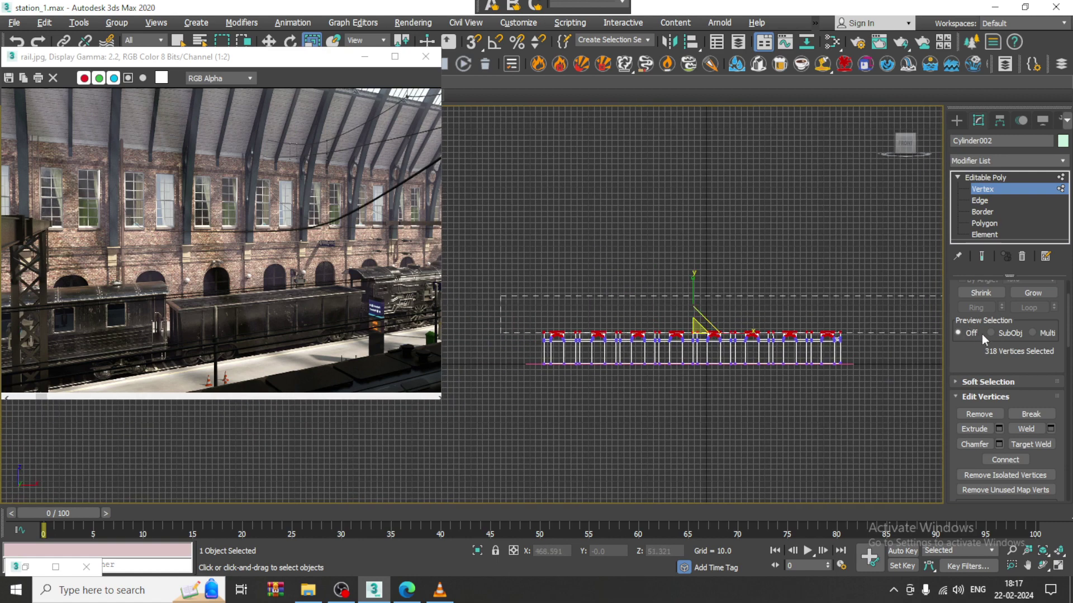
scroll(754, 334, up, 2)
scroll(725, 330, up, 3)
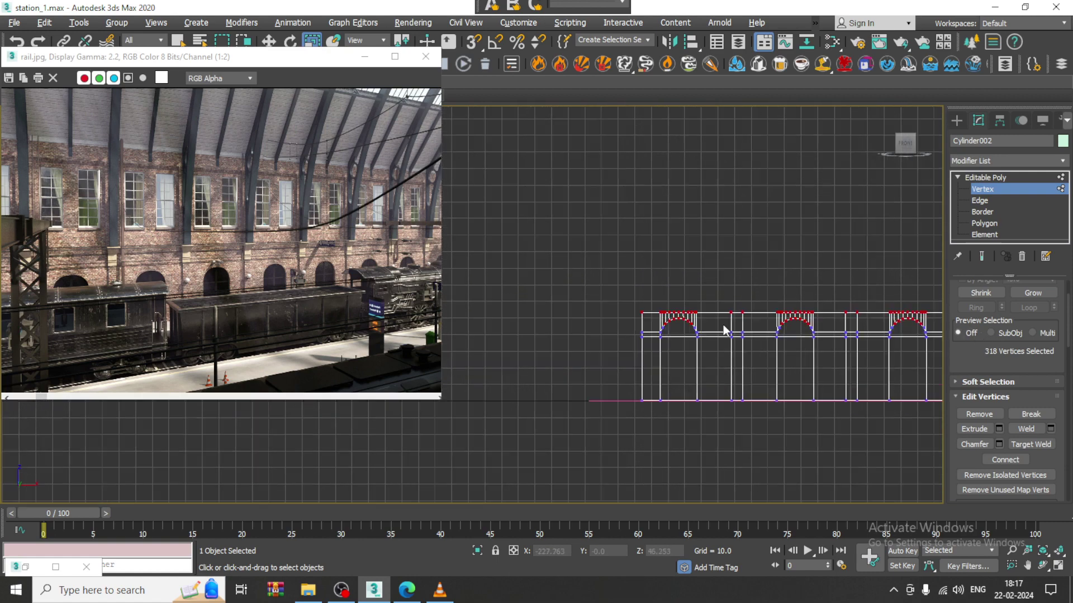
Select the vertices along the wall's top edge section by section across all eight arches
drag(940, 316, 937, 313)
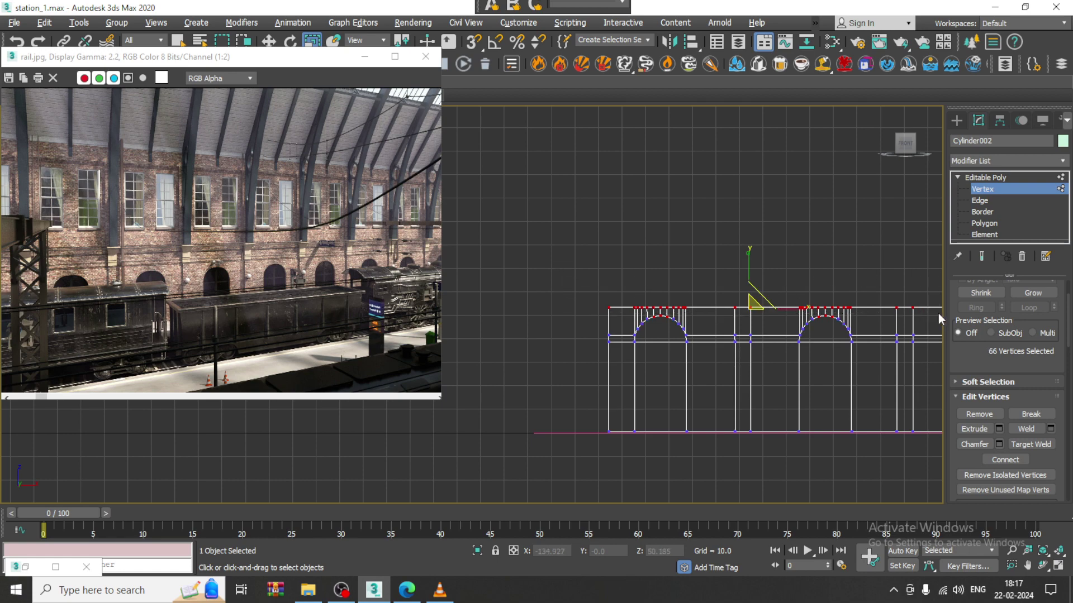
middle_drag(881, 335, 816, 335)
drag(856, 320, 887, 309)
middle_drag(884, 311, 613, 321)
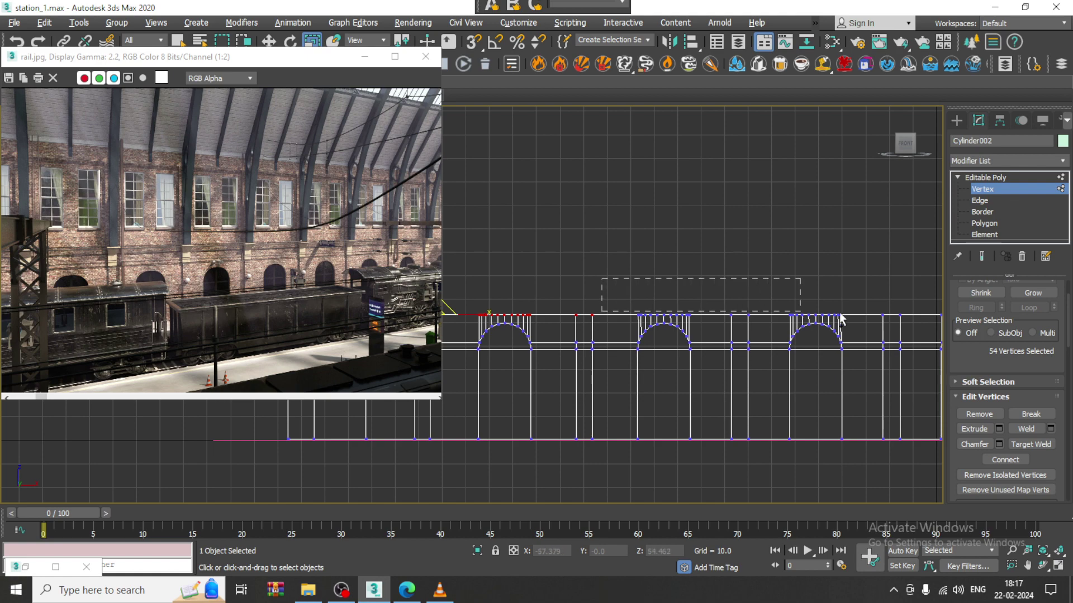
drag(840, 314, 917, 319)
middle_drag(631, 318, 609, 327)
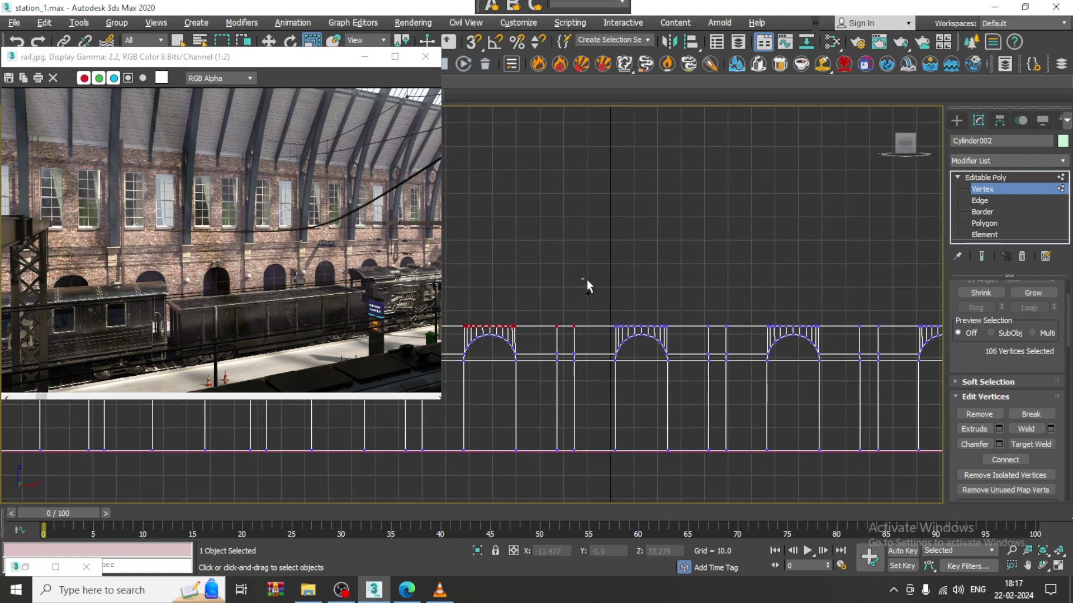
drag(925, 338, 913, 331)
middle_drag(646, 353, 535, 353)
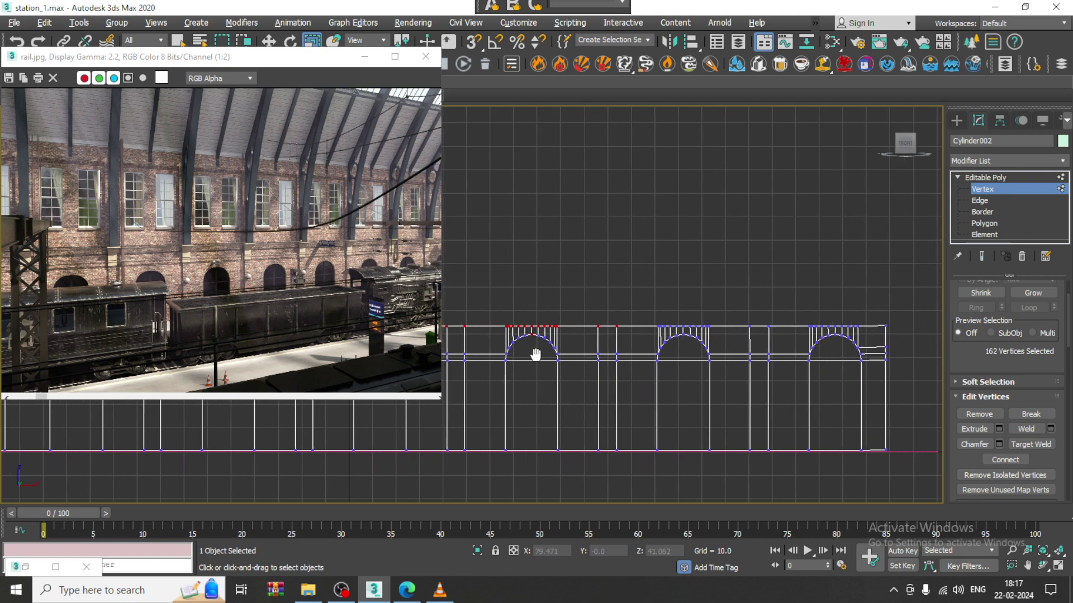
drag(513, 356, 551, 337)
ctrl+drag(950, 329, 953, 329)
Flatten the selected top-edge vertices into one level line by scaling them along the vertical axis
scroll(726, 344, down, 2)
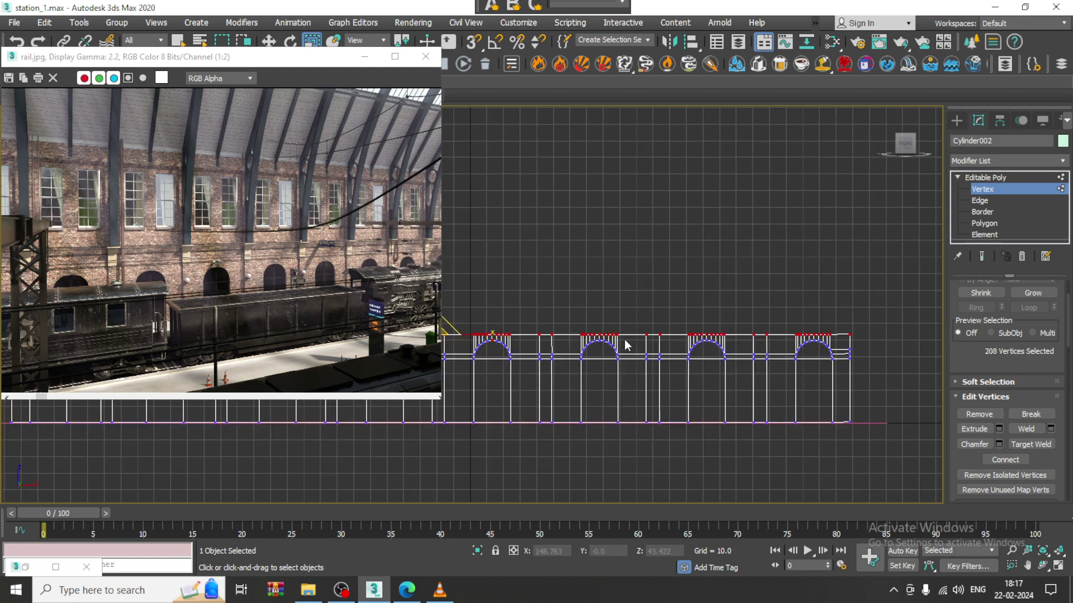
middle_drag(624, 339, 828, 320)
scroll(626, 297, up, 4)
scroll(658, 299, up, 3)
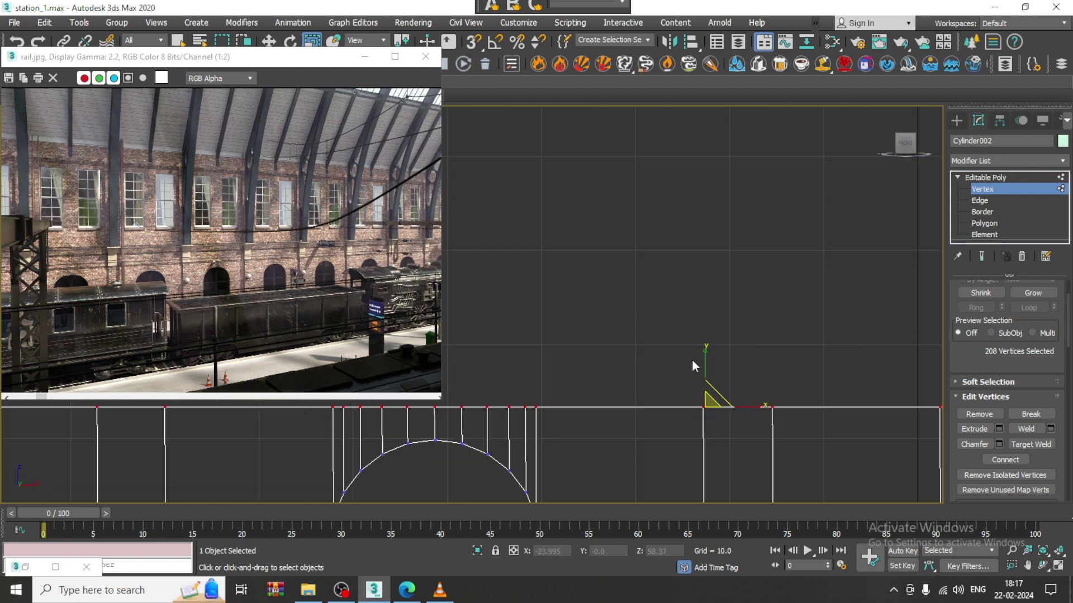
drag(706, 350, 708, 64)
drag(705, 399, 705, 399)
scroll(796, 324, down, 3)
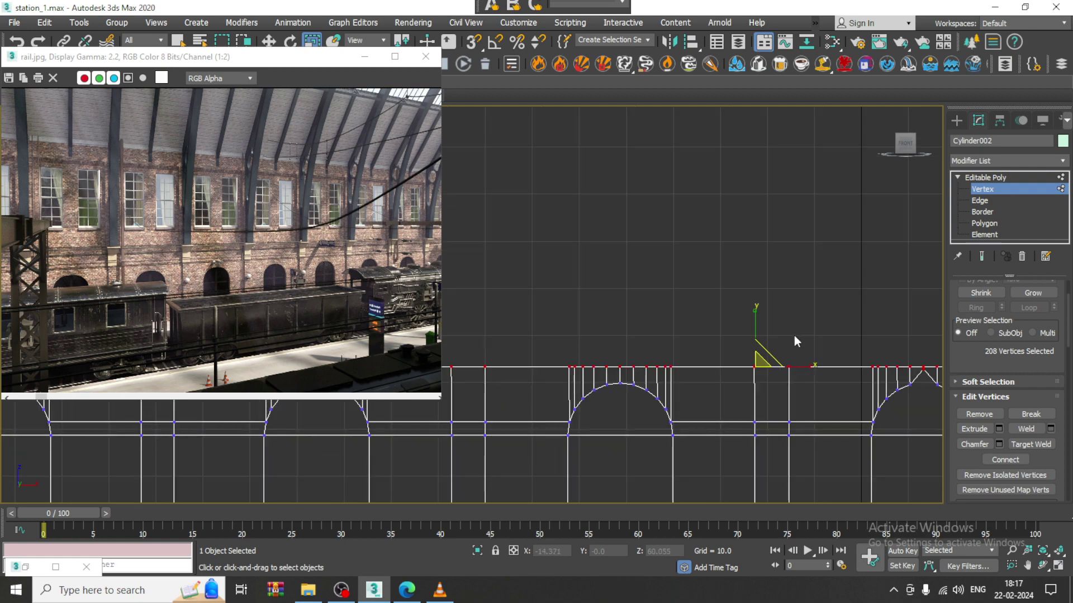
Switch to the perspective view and compare the arched wall with the station1.jpg reference
key(alt+w)
scroll(790, 468, up, 2)
key(alt+w)
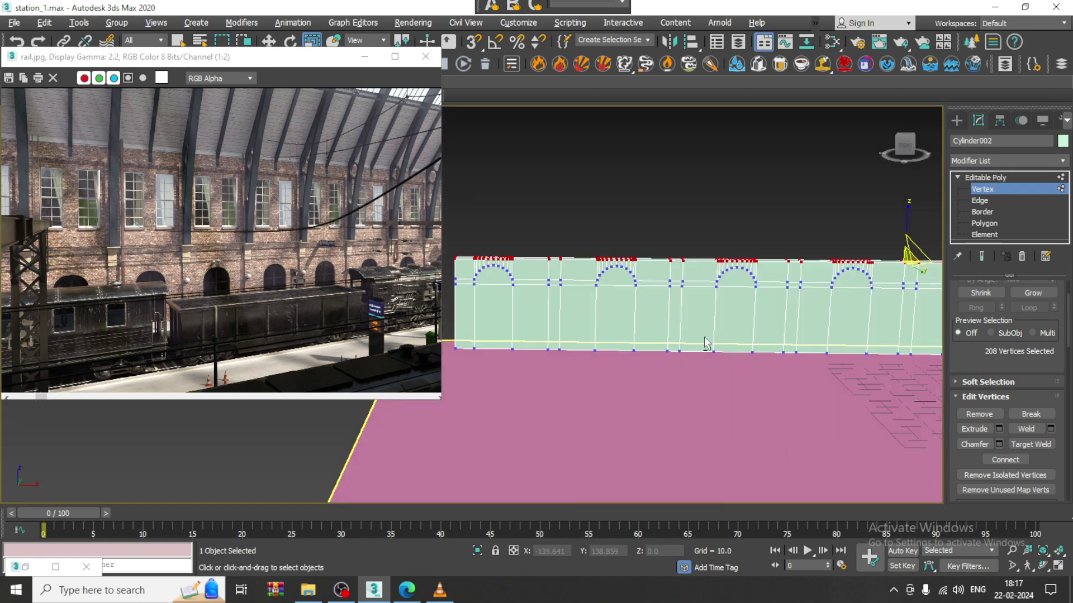
click(25, 567)
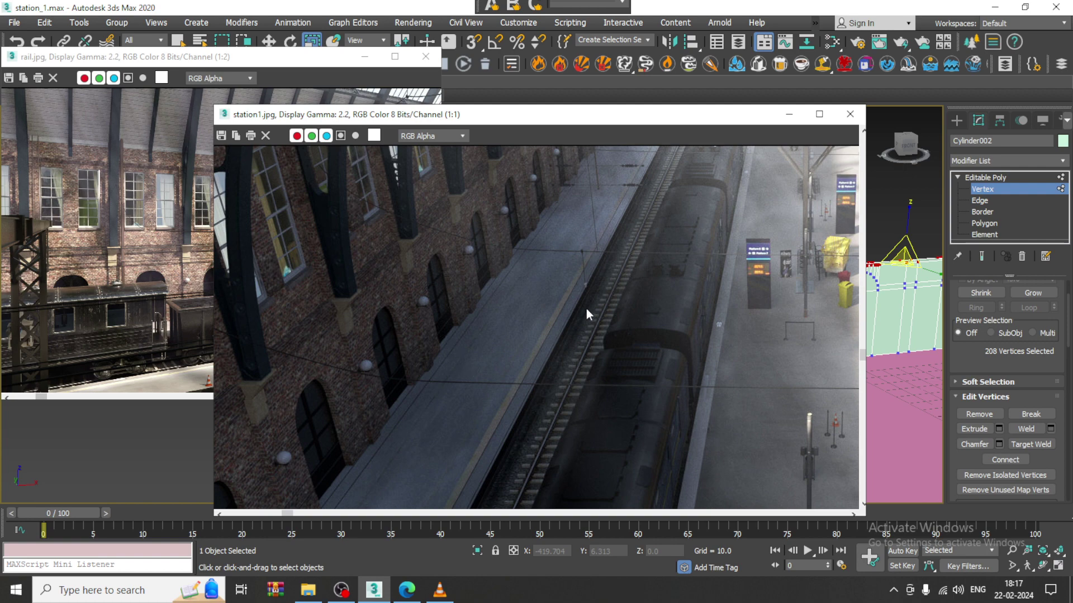
click(783, 120)
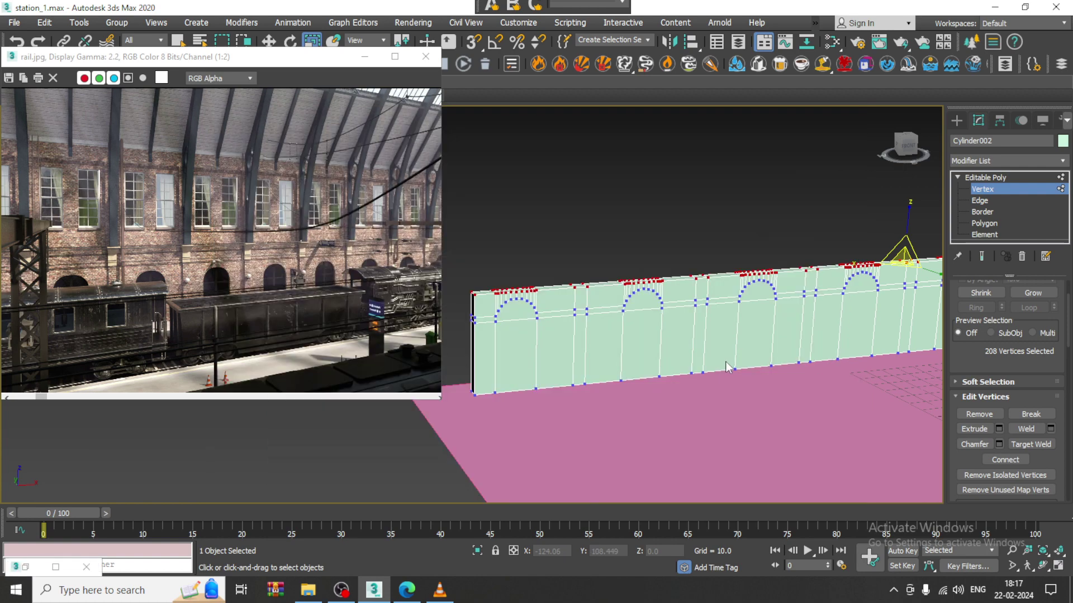
scroll(678, 346, down, 4)
scroll(619, 346, up, 3)
mouse_move(615, 324)
alt+middle_down()
mouse_move(619, 346)
mouse_move(606, 321)
alt+middle_up()
scroll(607, 321, up, 4)
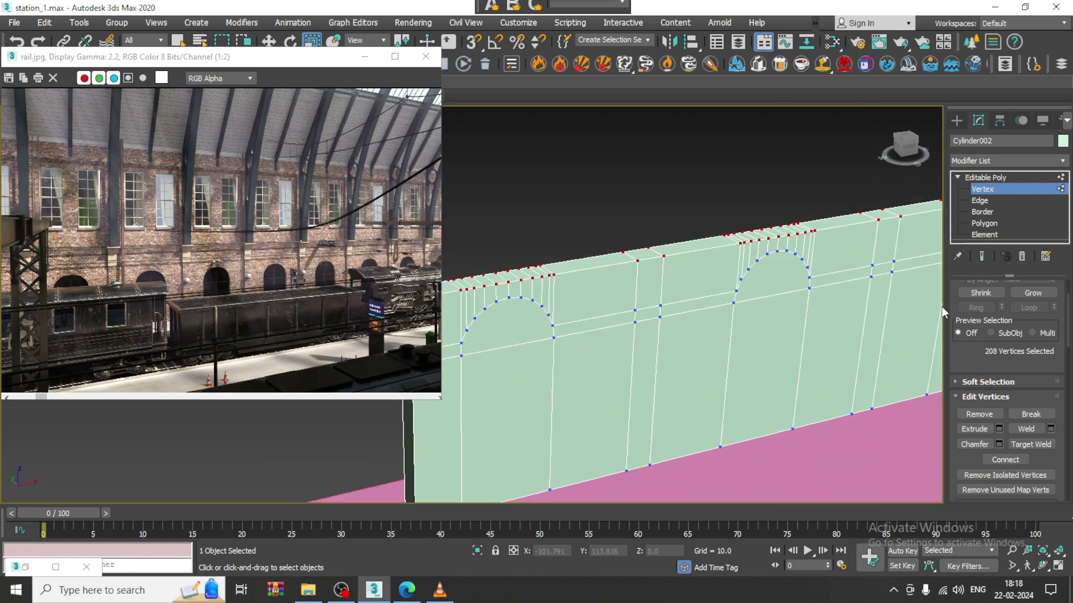
Recheck station1.jpg, then select the three front polygons of the narrow vertical strip between the first and second arches
click(978, 224)
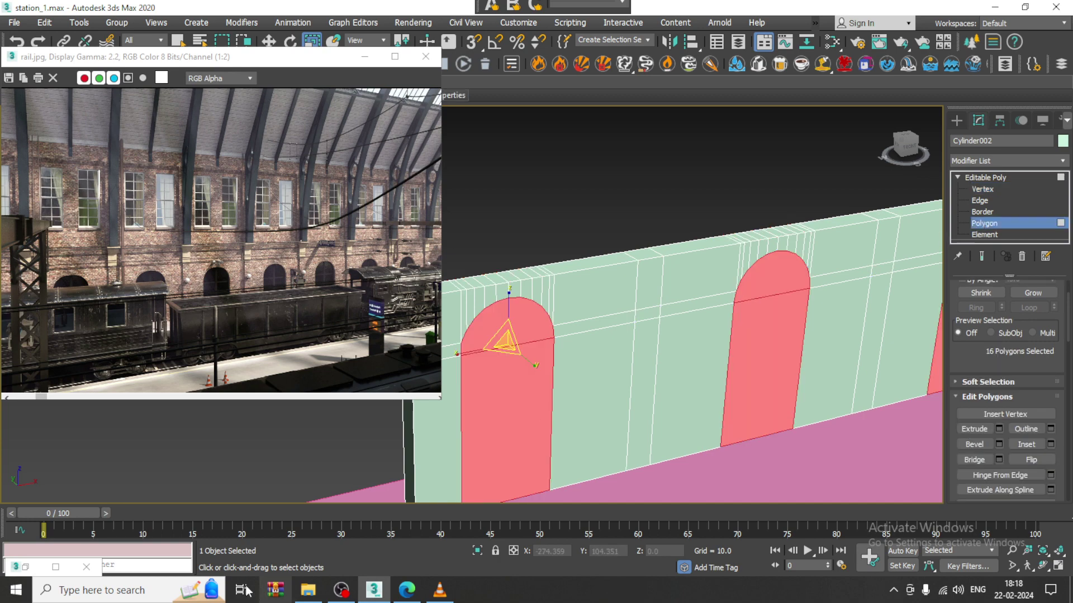
click(25, 567)
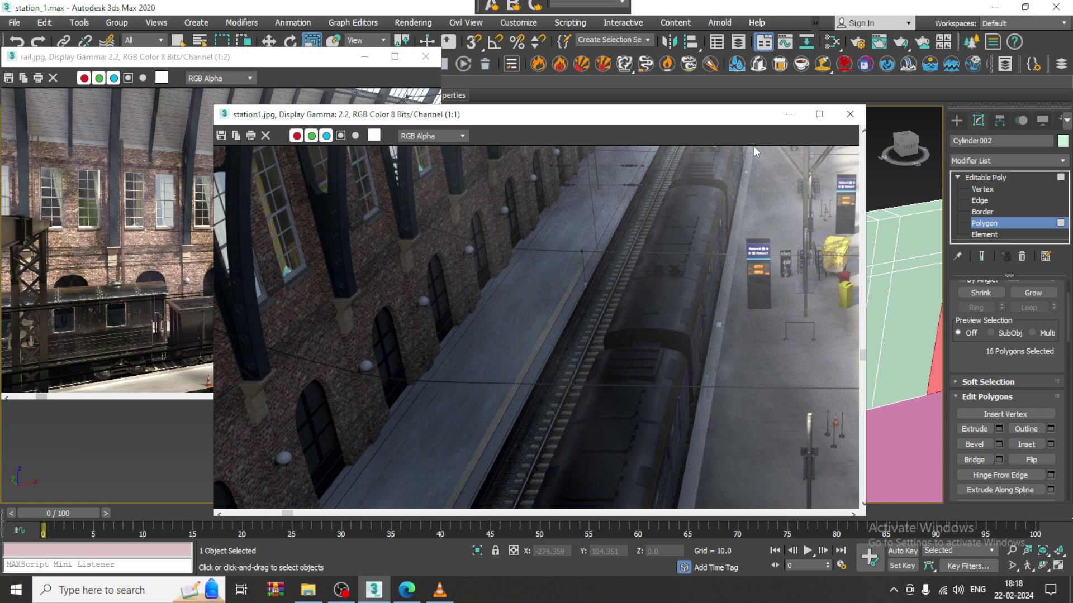
click(788, 114)
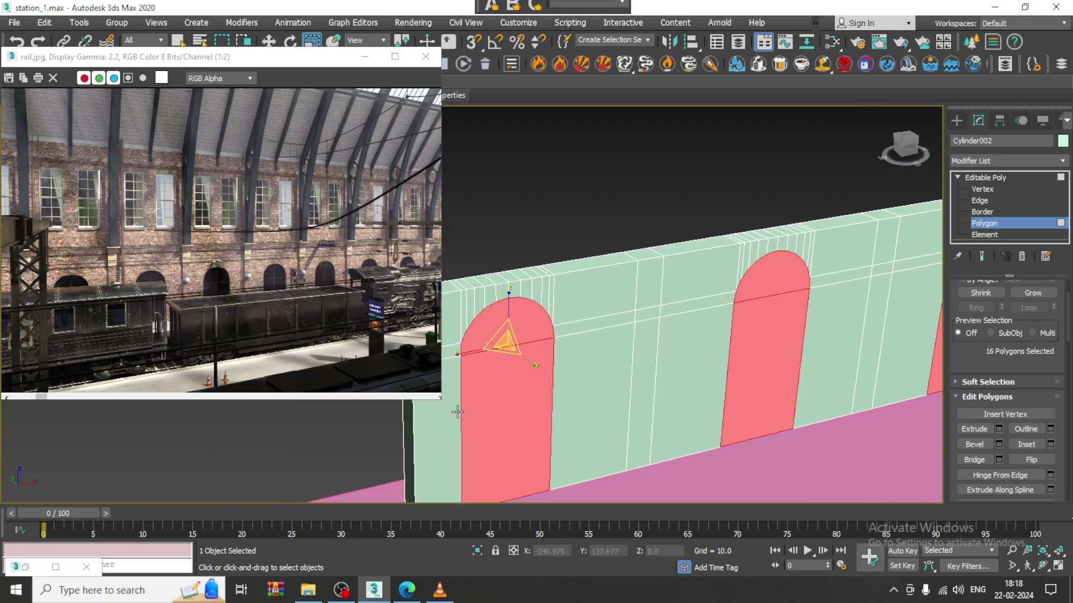
click(653, 288)
ctrl+click(650, 316)
ctrl+click(647, 338)
Add the front polygons of the next three narrow vertical strips, up to the fifth arch, to the selection
middle_drag(755, 338, 661, 337)
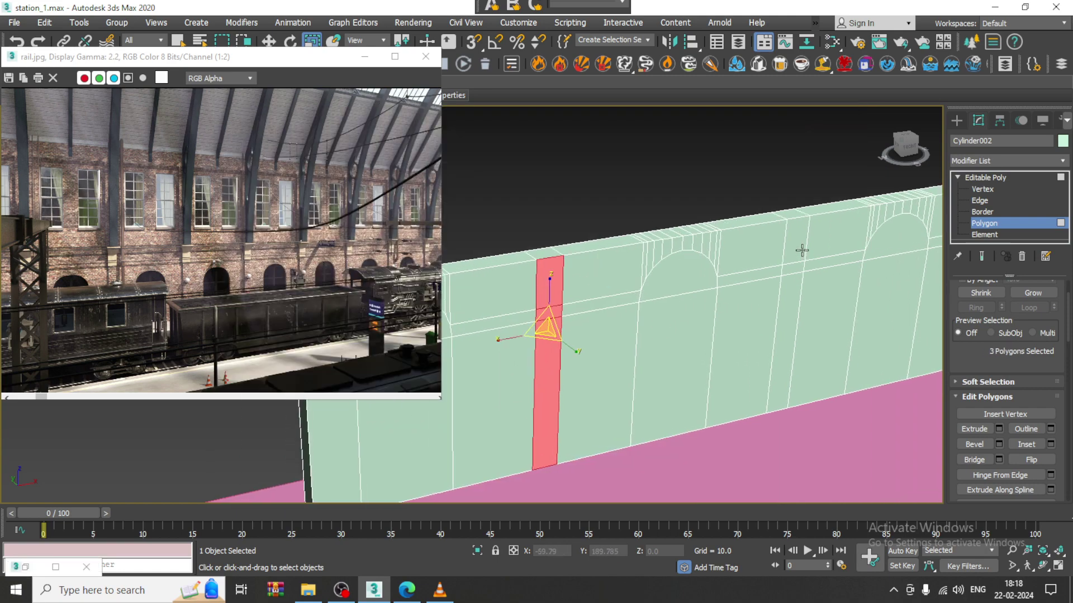
ctrl+click(802, 251)
ctrl+click(790, 290)
middle_drag(790, 290, 662, 339)
ctrl+click(692, 290)
ctrl+click(688, 310)
ctrl+click(687, 329)
middle_drag(754, 326, 675, 333)
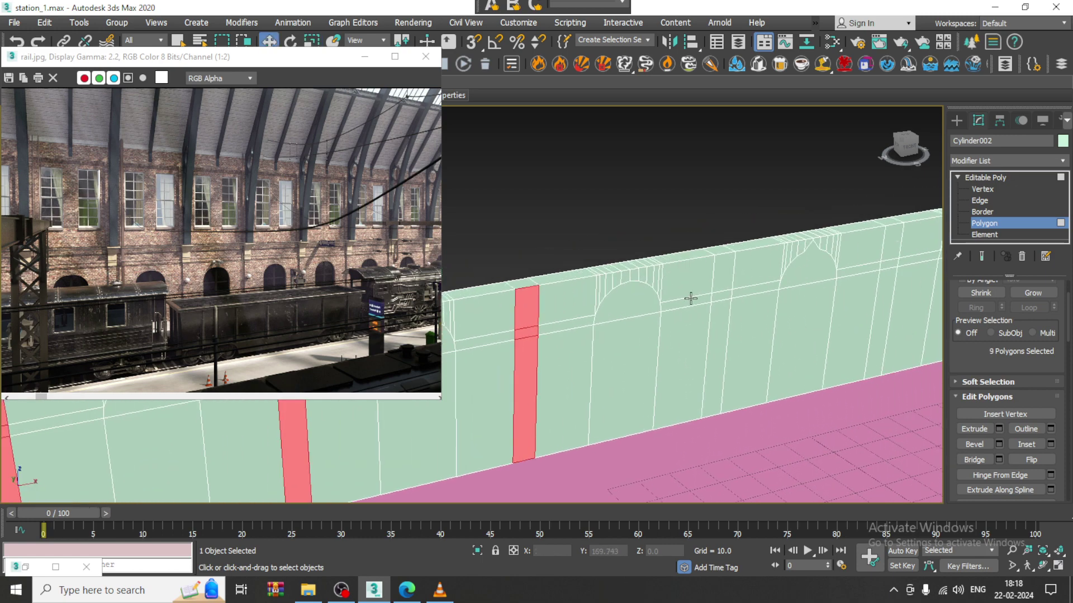
ctrl+click(719, 281)
ctrl+click(718, 327)
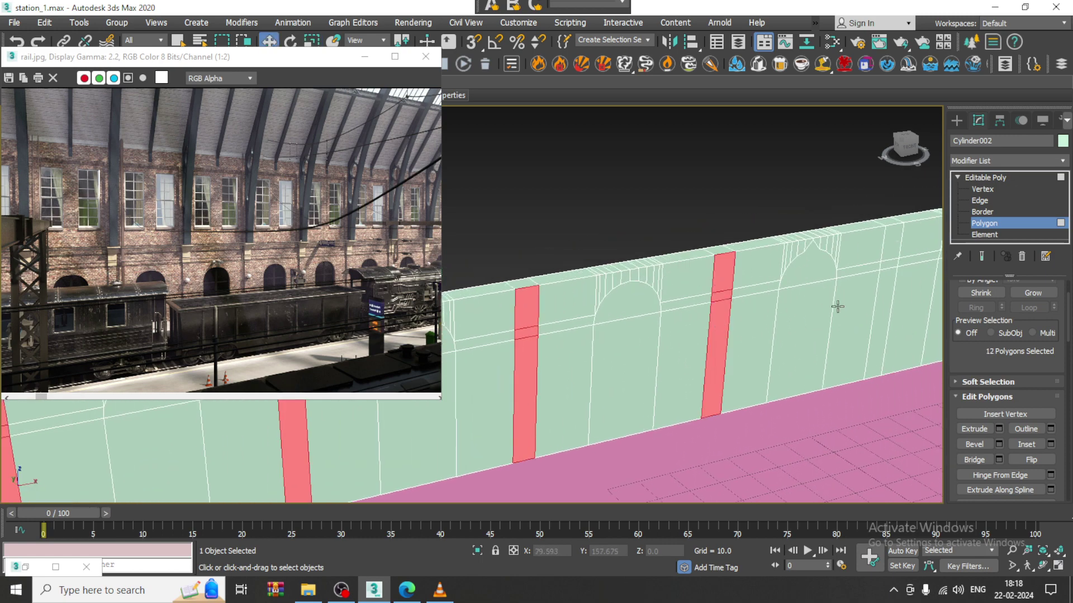
Move the fifth arch's stray peak vertex down along Z by about 2.63 units onto the arch curve
alt+middle_drag(837, 307, 709, 328)
scroll(709, 328, up, 2)
scroll(698, 305, up, 2)
key(1)
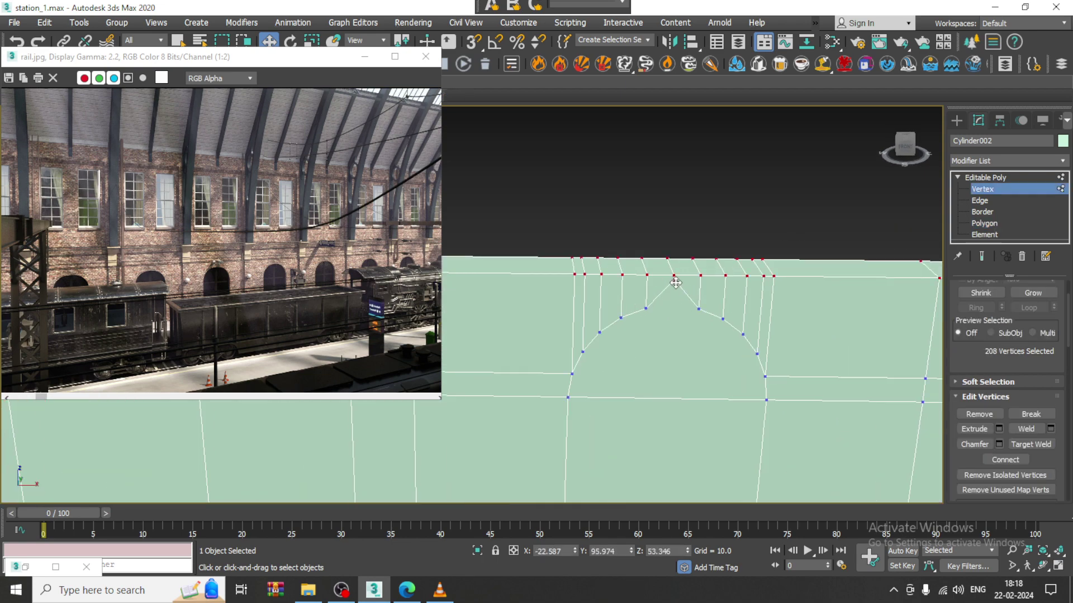
click(674, 277)
drag(678, 248, 684, 271)
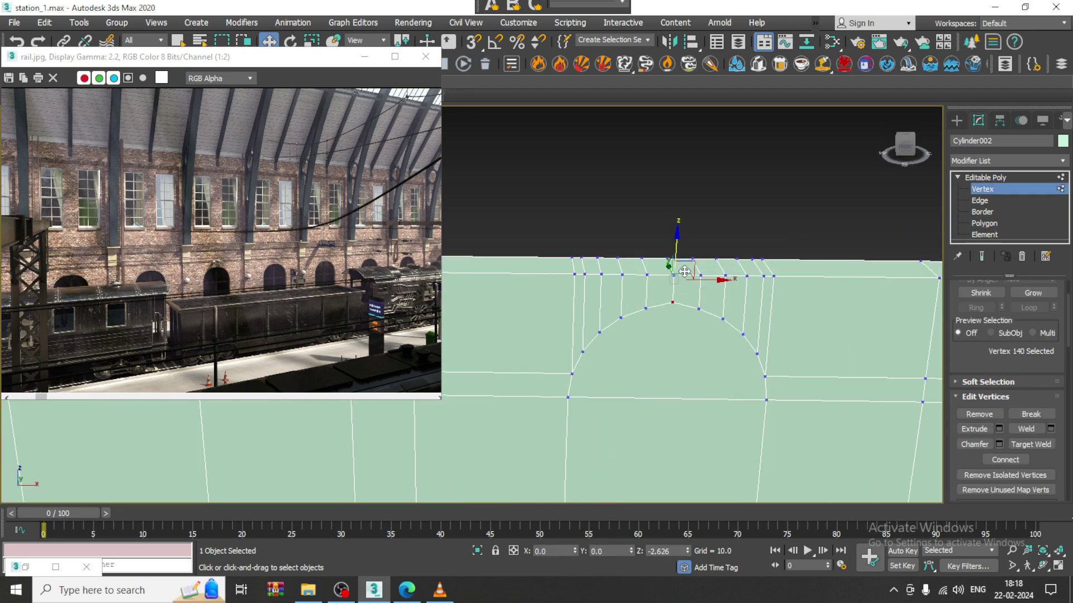
Return to polygon level and add the front polygons of the remaining three narrow vertical strips, up to the last arch, to the selection
scroll(687, 288, down, 2)
alt+middle_drag(687, 289, 744, 278)
scroll(744, 279, down, 2)
middle_drag(744, 278, 834, 247)
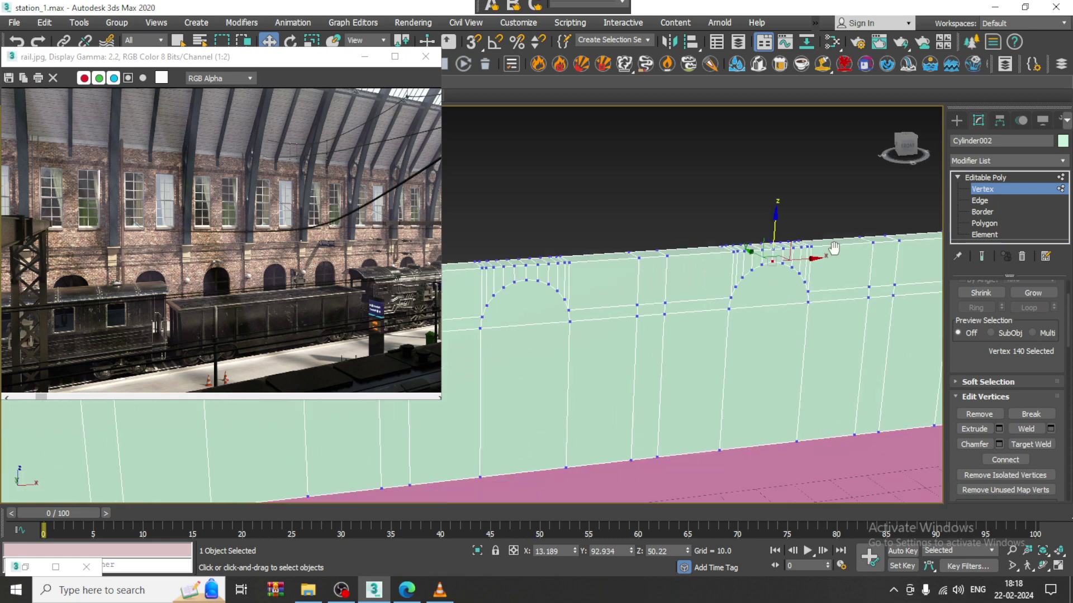
scroll(833, 248, down, 4)
click(984, 224)
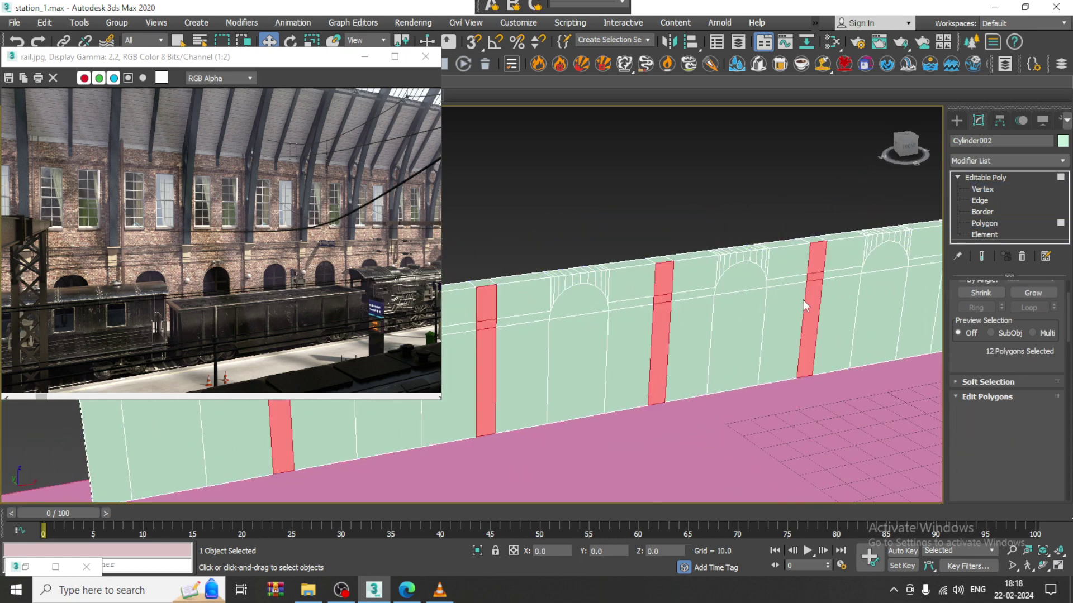
middle_drag(809, 314, 726, 296)
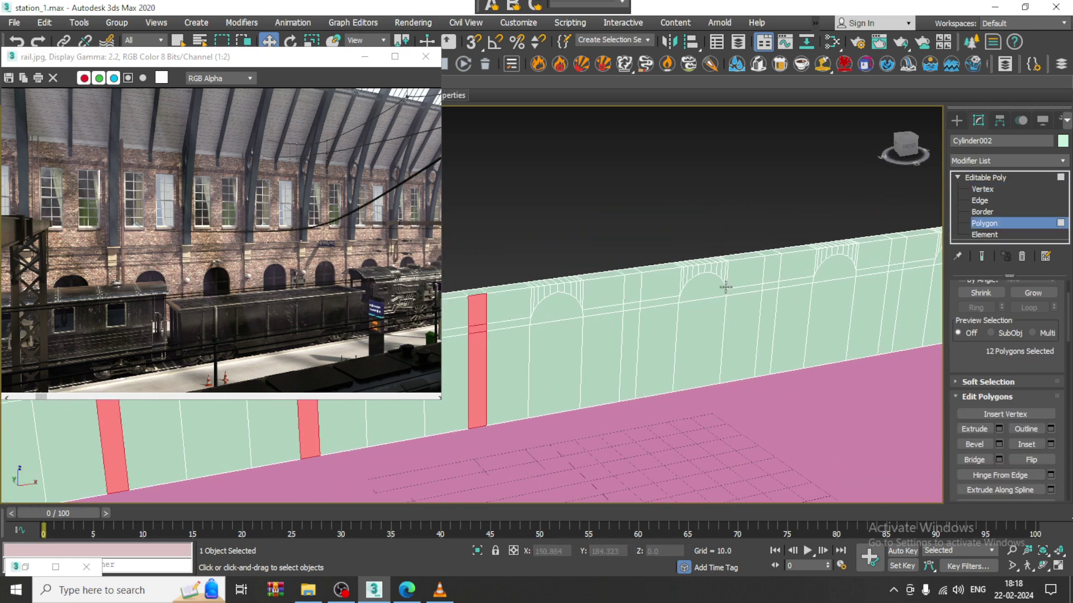
ctrl+click(632, 301)
ctrl+click(628, 330)
ctrl+click(771, 279)
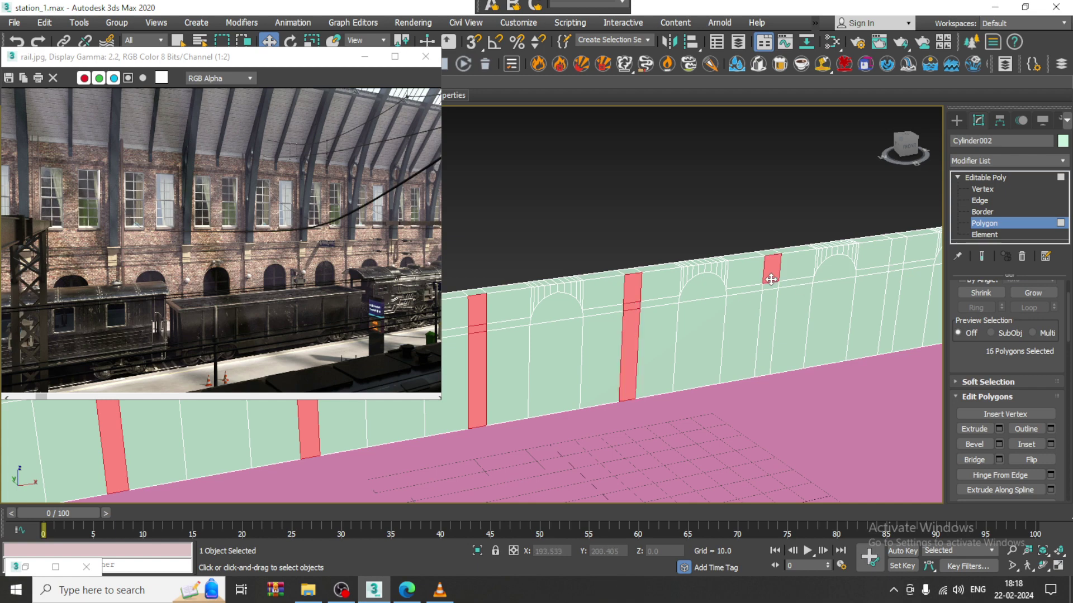
ctrl+click(771, 295)
middle_drag(827, 280, 862, 276)
ctrl+click(708, 277)
ctrl+click(707, 293)
ctrl+click(704, 319)
Extrude the selected strip polygons outward by about 1.73 to form pillars on the wall
scroll(704, 318, down, 5)
scroll(771, 322, up, 4)
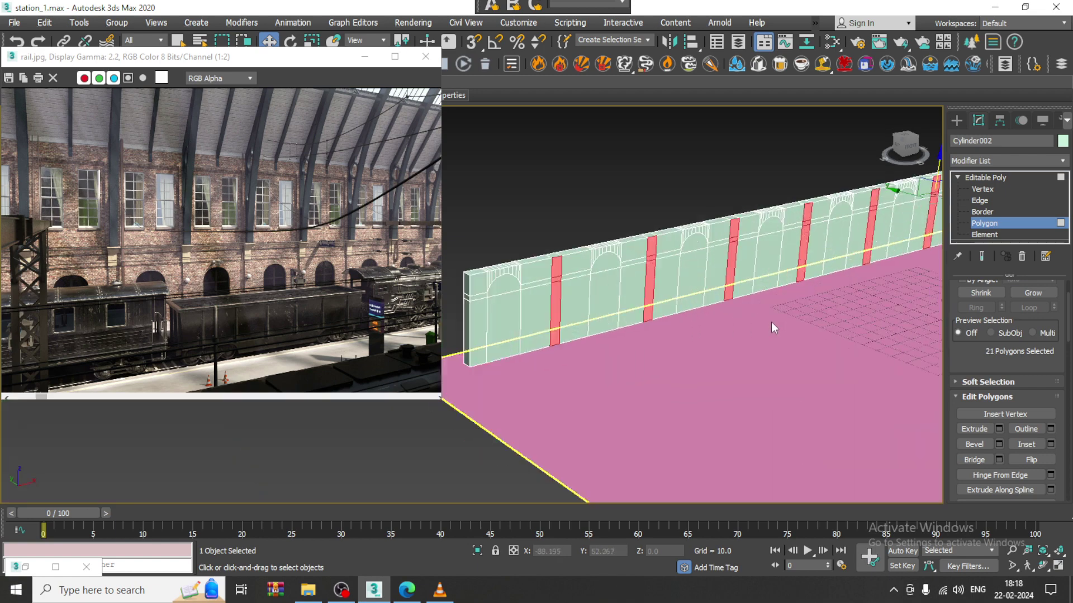
scroll(766, 326, up, 5)
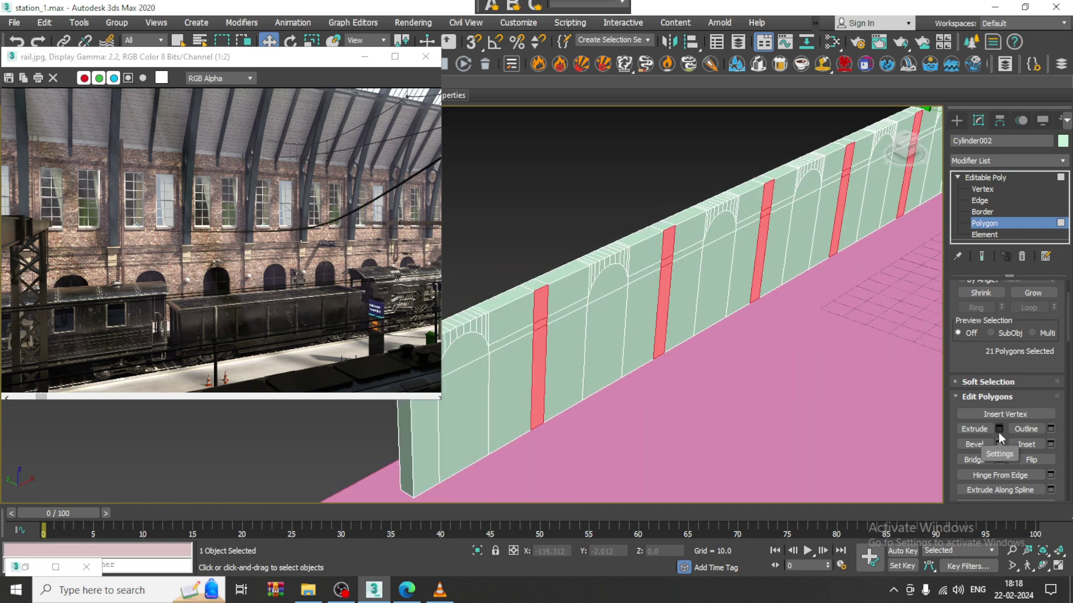
click(999, 429)
drag(481, 331, 507, 398)
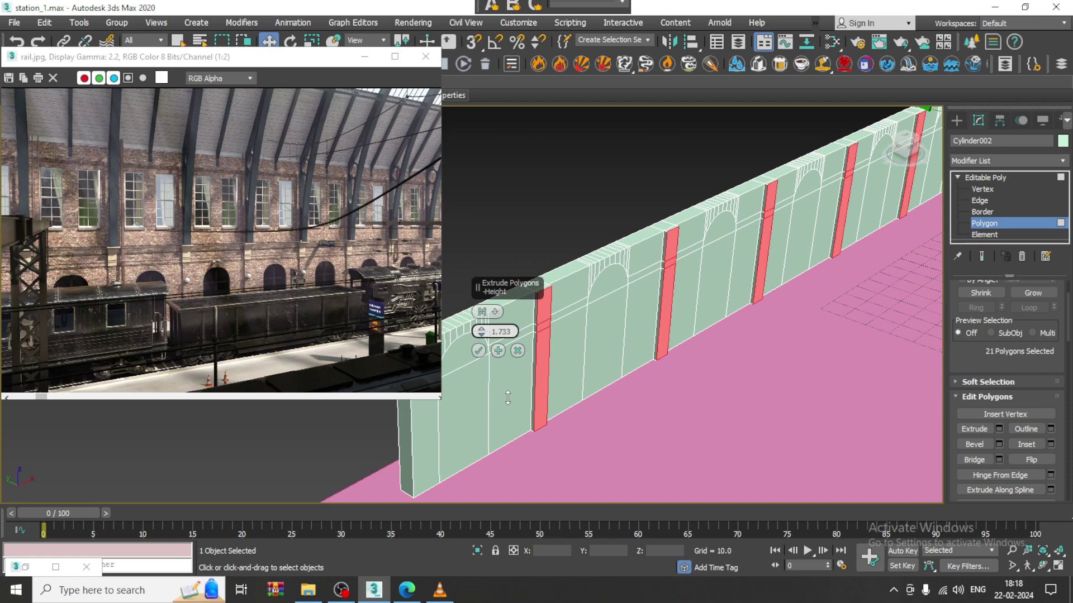
click(479, 351)
Check the pillars and arched doorways in the station1.jpg reference
key(alt+Tab)
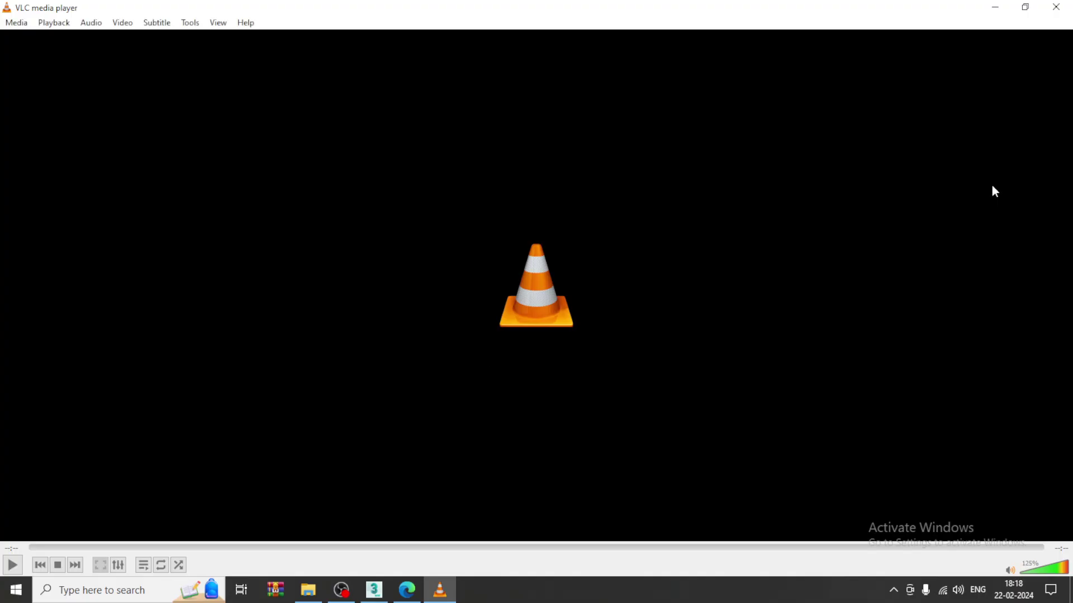
click(374, 590)
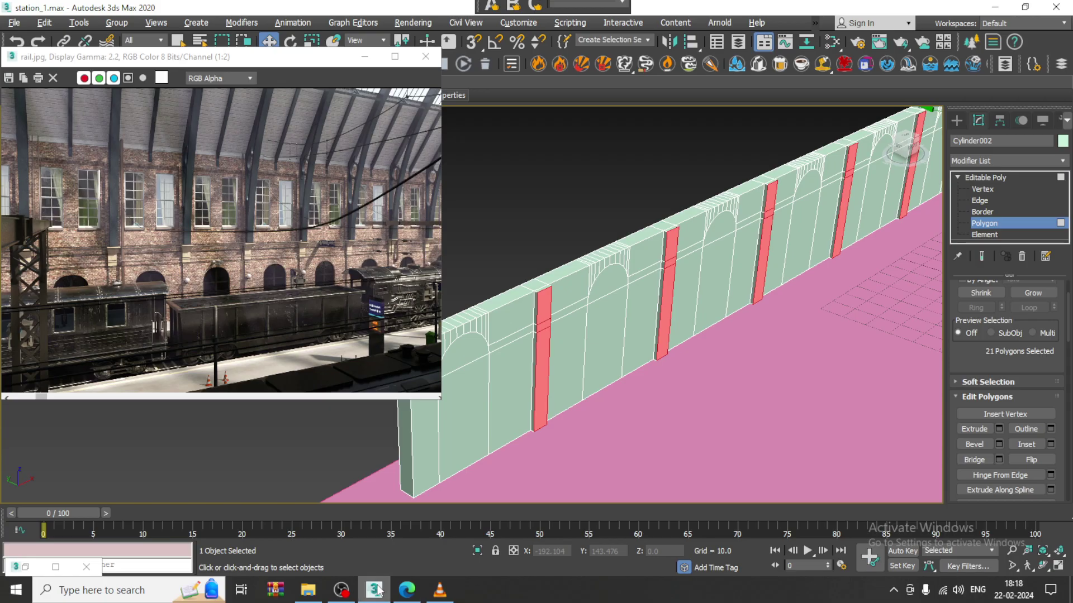
click(25, 567)
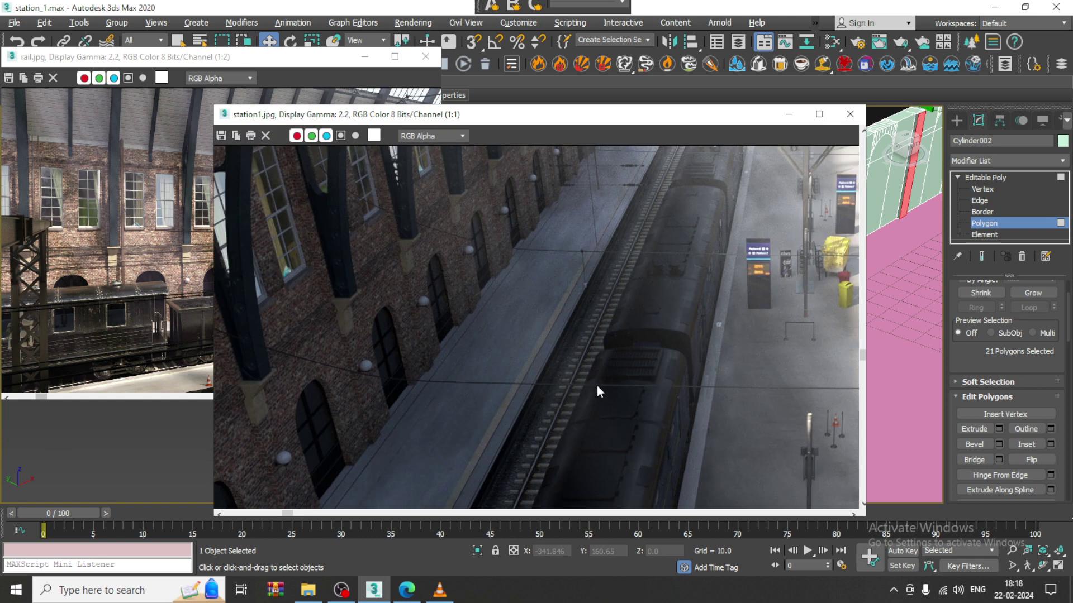
click(792, 117)
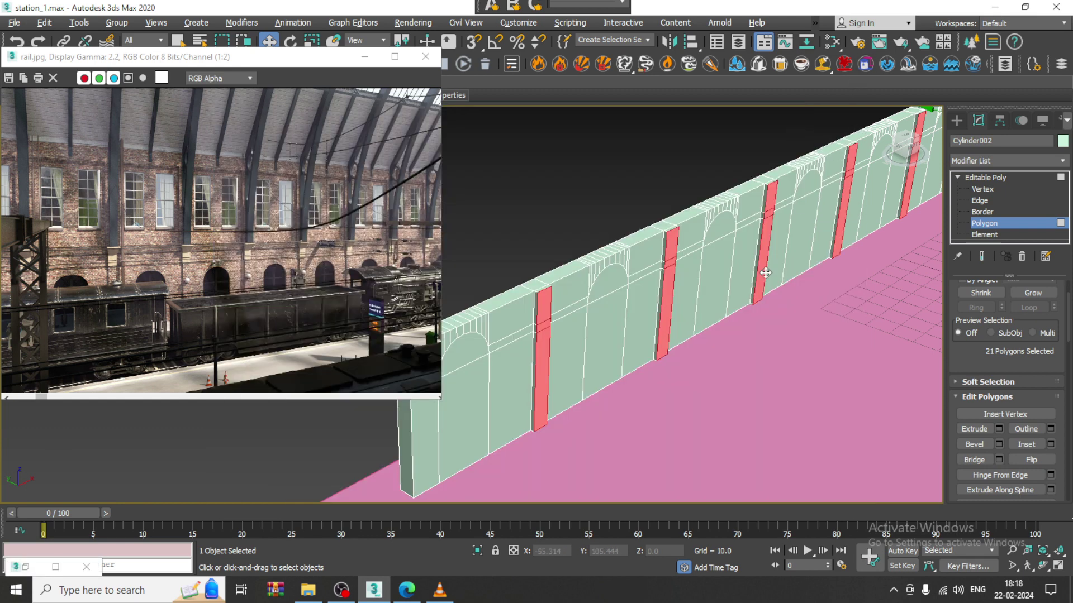
Examine the wall's thickness and vertices in the left view, and return to the perspective view
alt+middle_drag(765, 271, 654, 240)
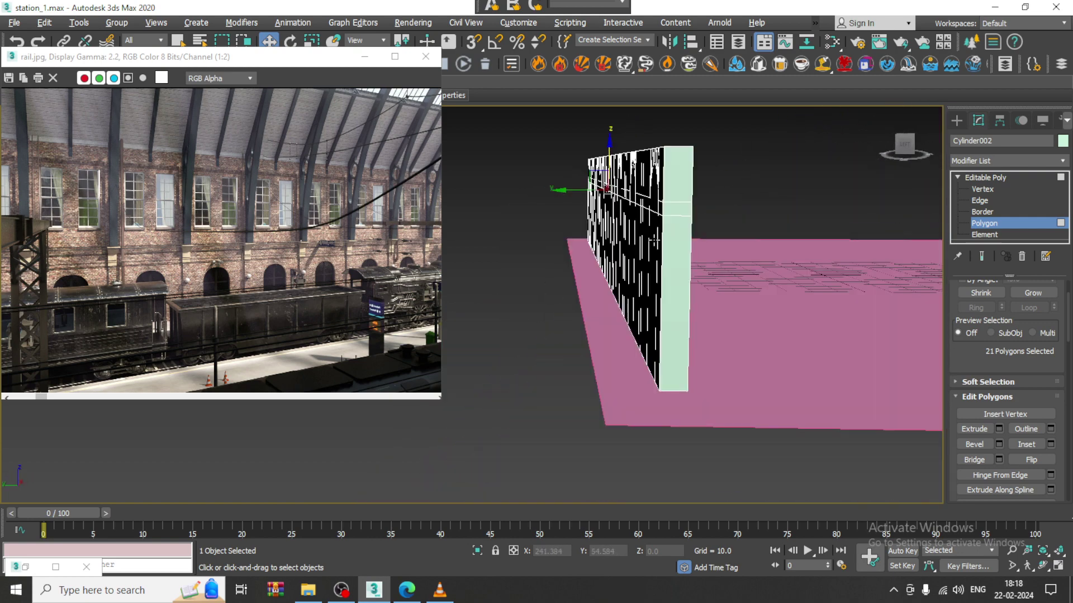
key(alt+w)
middle_drag(391, 481, 398, 461)
key(alt+w)
scroll(651, 305, down, 3)
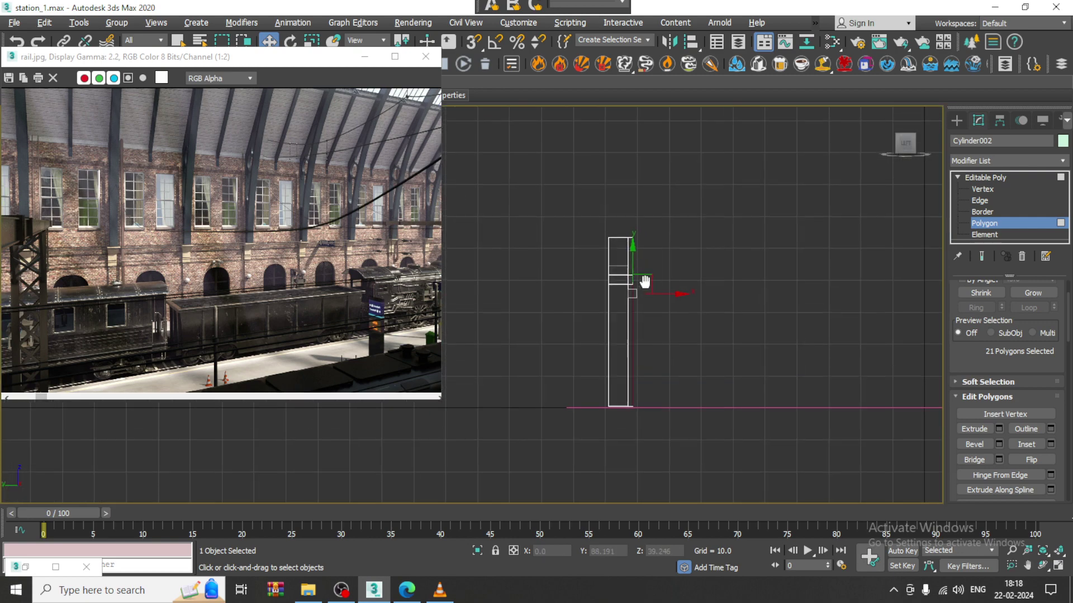
click(982, 189)
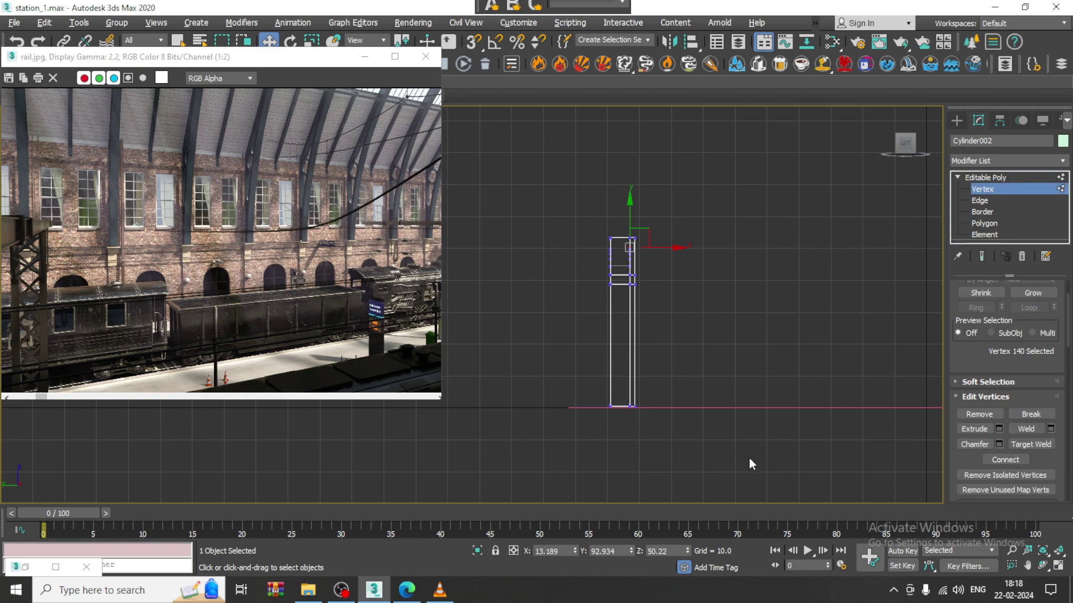
key(alt+w)
middle_click(754, 437)
key(alt+w)
middle_drag(716, 365, 821, 315)
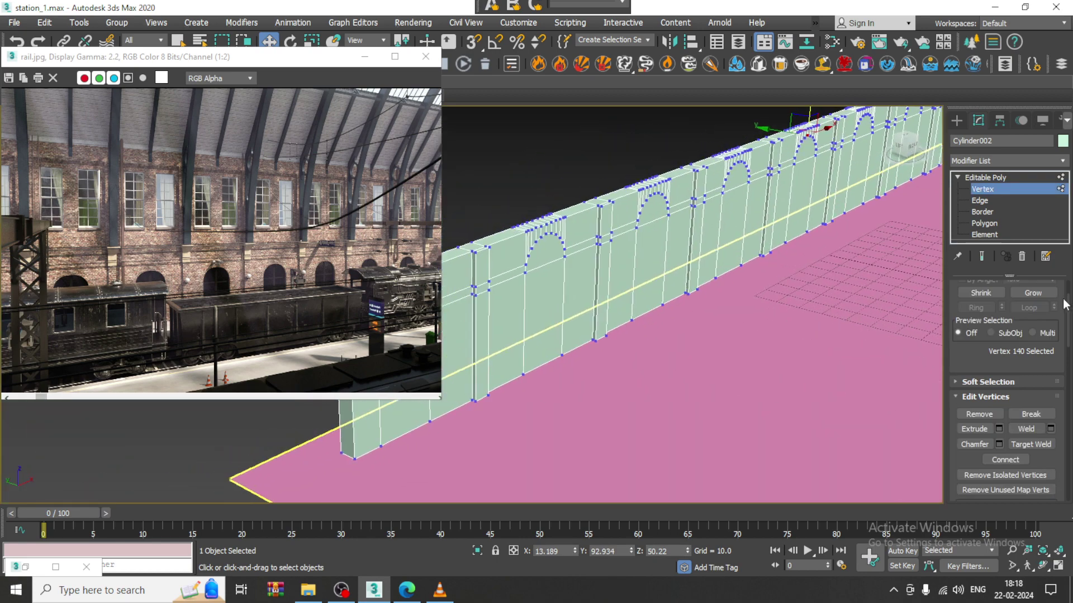
At polygon level, select the arch-top and lower door polygons of the first three arches
key(4)
alt+middle_drag(675, 301, 750, 298)
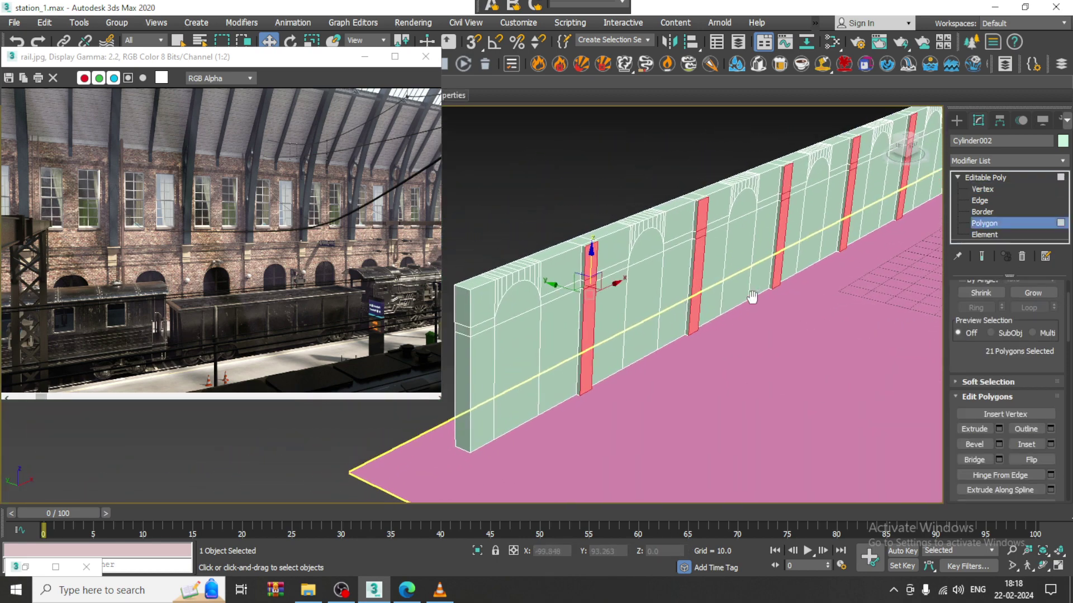
click(520, 307)
ctrl+click(517, 332)
ctrl+click(645, 254)
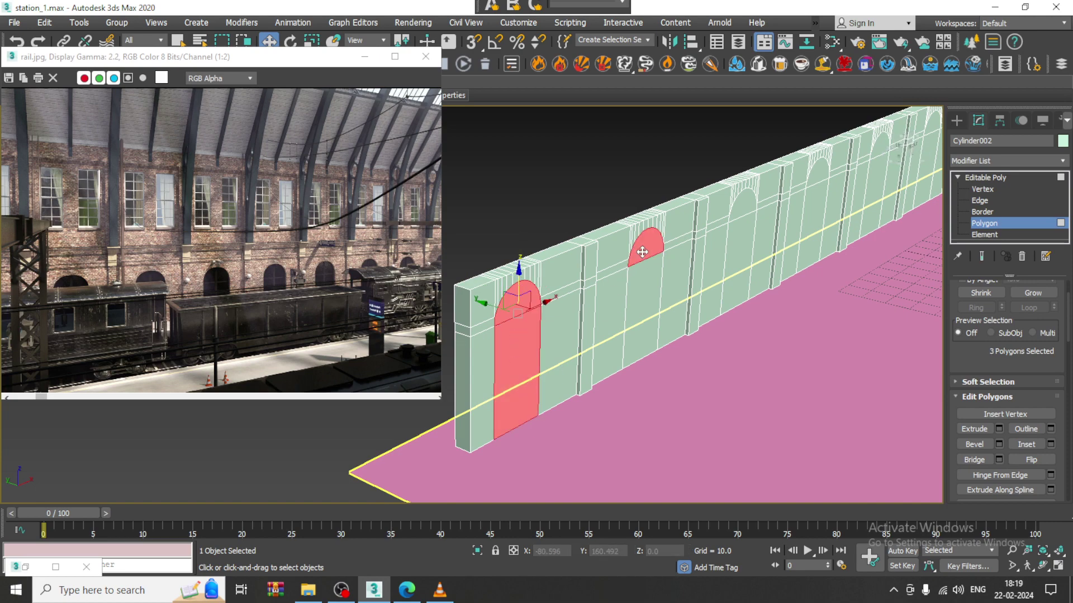
ctrl+click(643, 273)
ctrl+click(743, 200)
ctrl+click(746, 252)
Add the arch-top and lower door polygons of the fourth and fifth arches to the selection
middle_drag(824, 240, 747, 229)
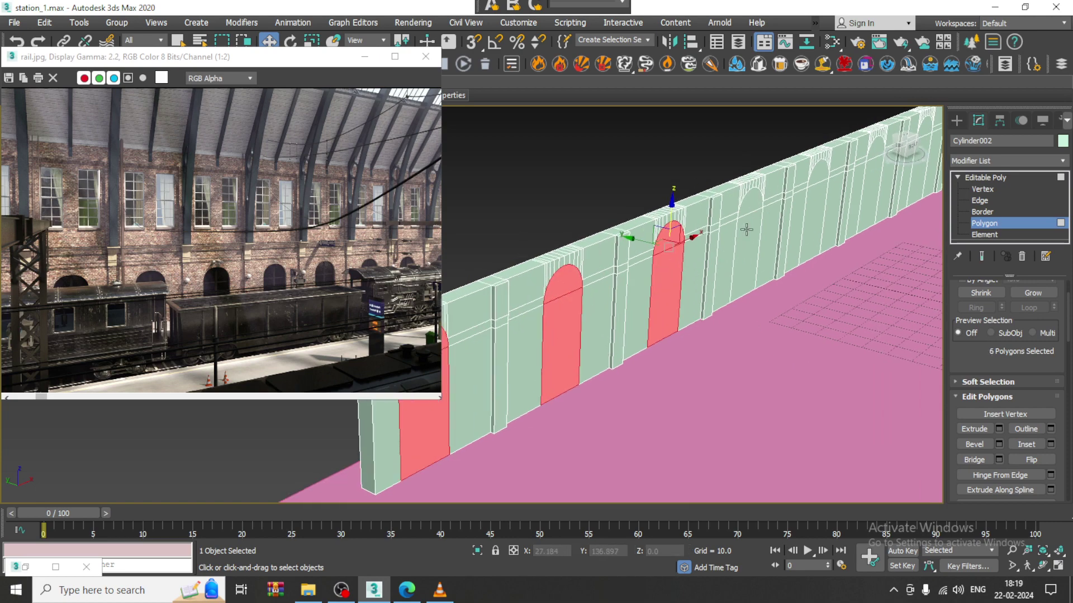
ctrl+click(753, 211)
ctrl+click(751, 240)
middle_drag(823, 223, 682, 282)
ctrl+click(698, 232)
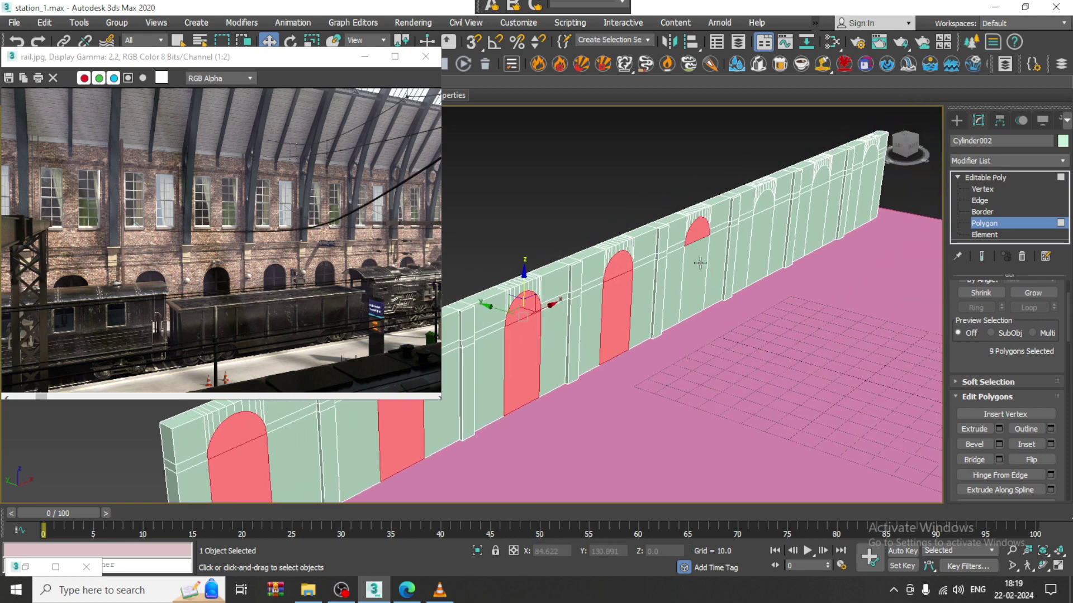
ctrl+click(705, 258)
key(ctrl+z)
ctrl+click(701, 258)
Add the arch-top and lower door polygons of the last three arches to the selection
ctrl+click(766, 210)
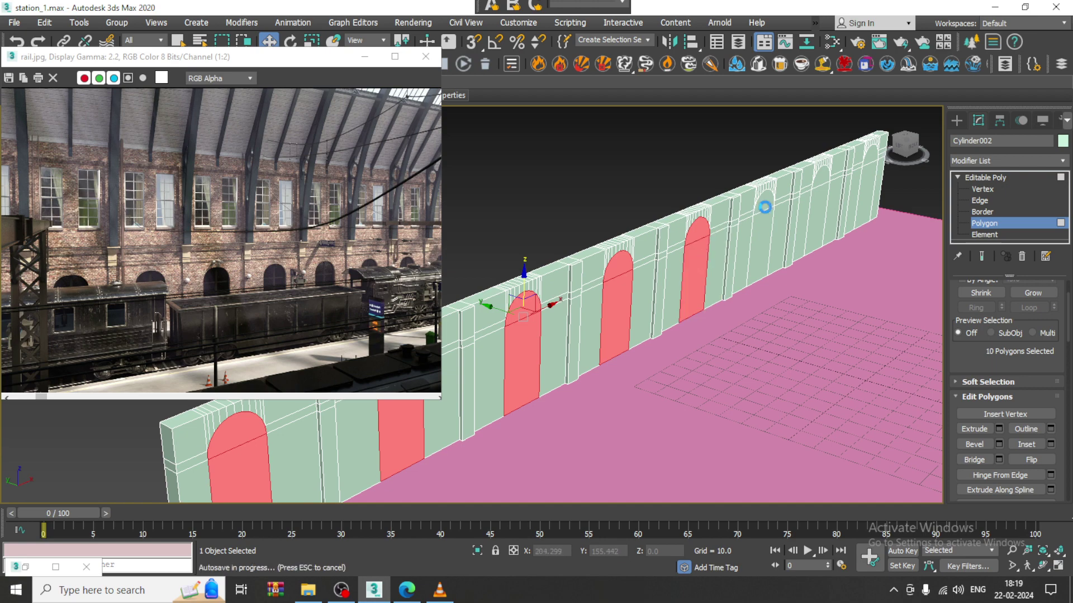
ctrl+click(763, 226)
ctrl+click(823, 181)
ctrl+click(818, 215)
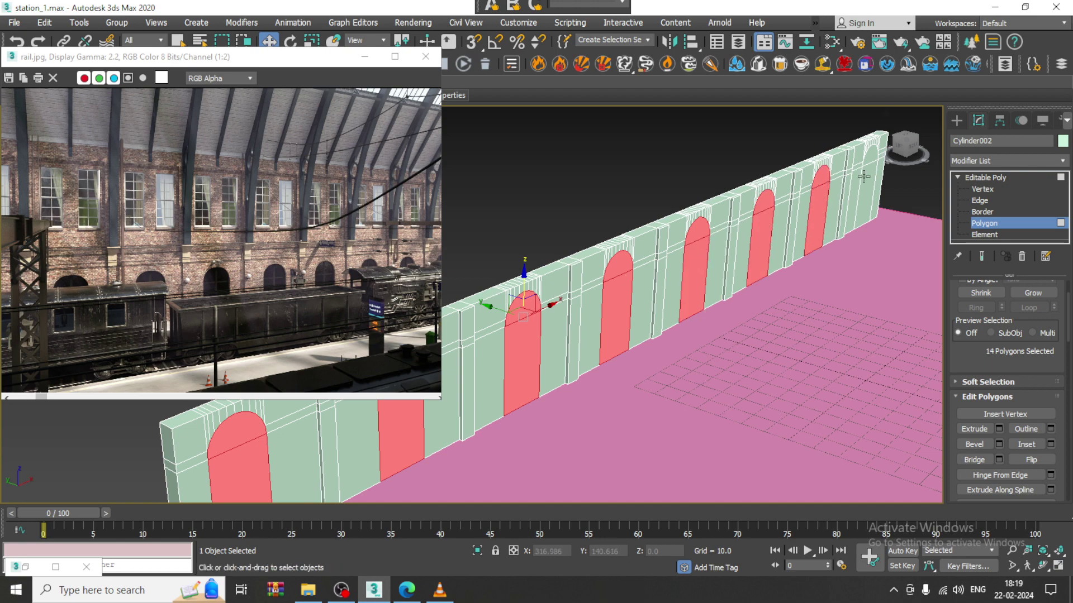
ctrl+click(869, 161)
ctrl+click(868, 180)
Inset the selected door polygons by about 0.53
middle_drag(680, 258, 875, 208)
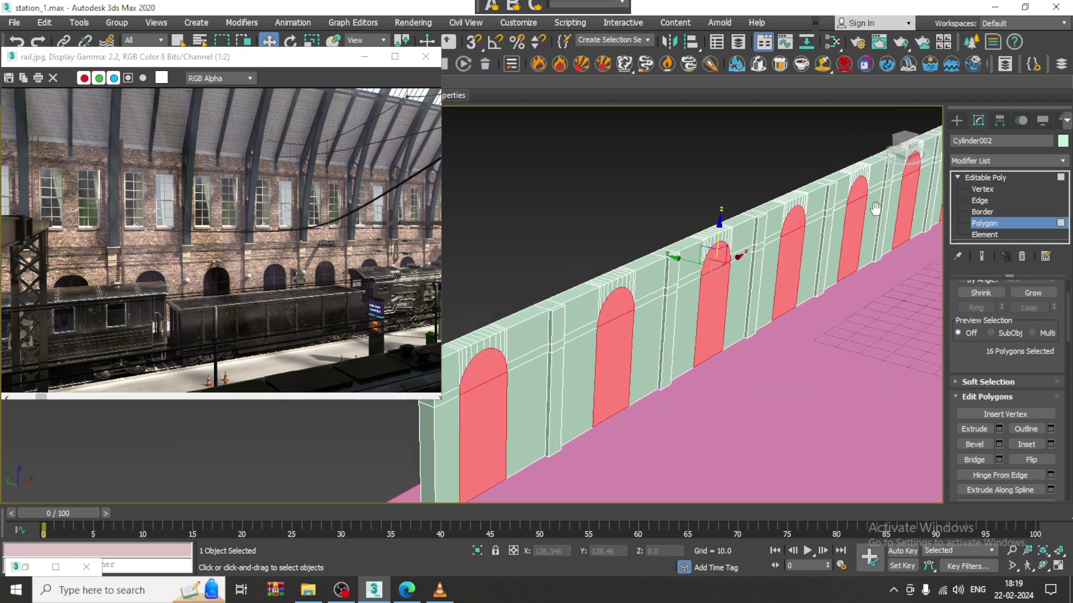
scroll(876, 209, up, 4)
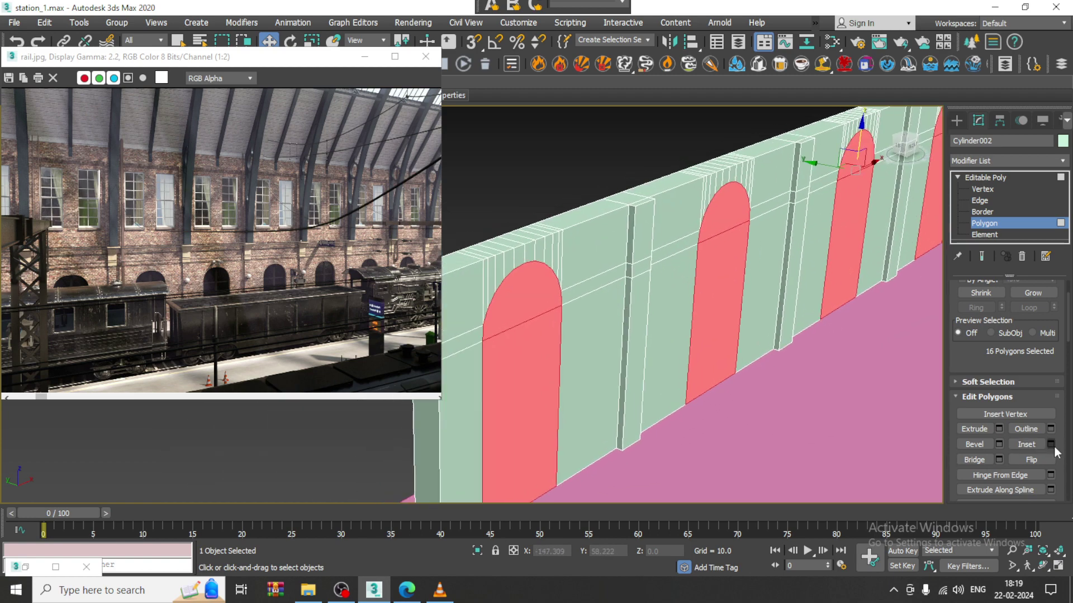
click(1050, 444)
middle_drag(749, 406, 650, 348)
scroll(592, 345, up, 3)
middle_drag(551, 339, 578, 340)
drag(481, 333, 481, 340)
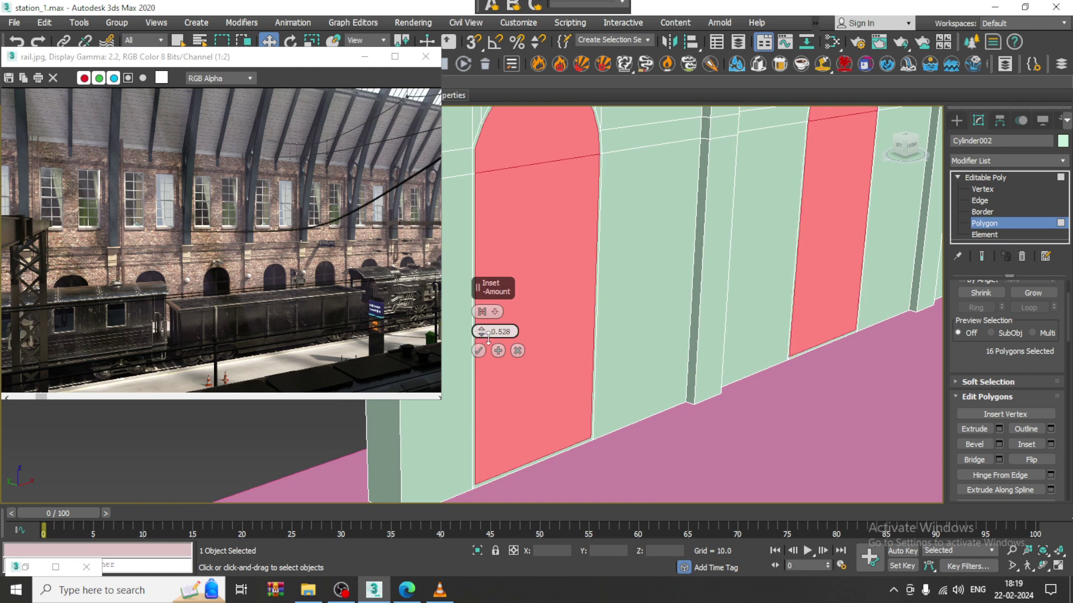
click(479, 351)
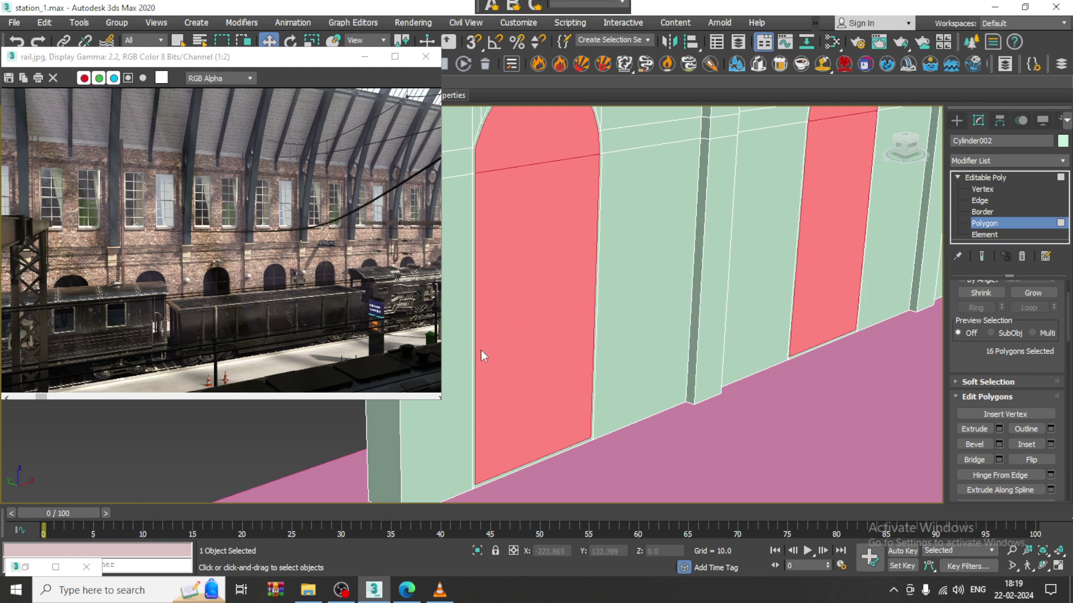
Extrude the inset door polygons inward with a height of about -2.52 to recess the doorways
click(999, 428)
drag(482, 335, 485, 362)
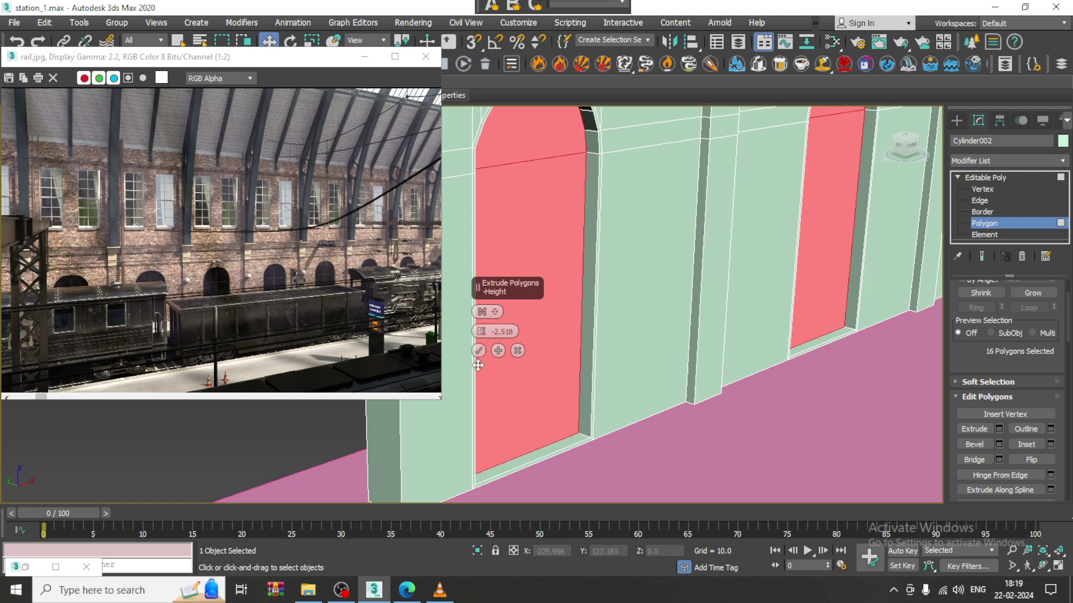
click(479, 351)
In the left view, select the wall's back vertices and move them backward to thicken the wall
key(alt+w)
right_click(446, 469)
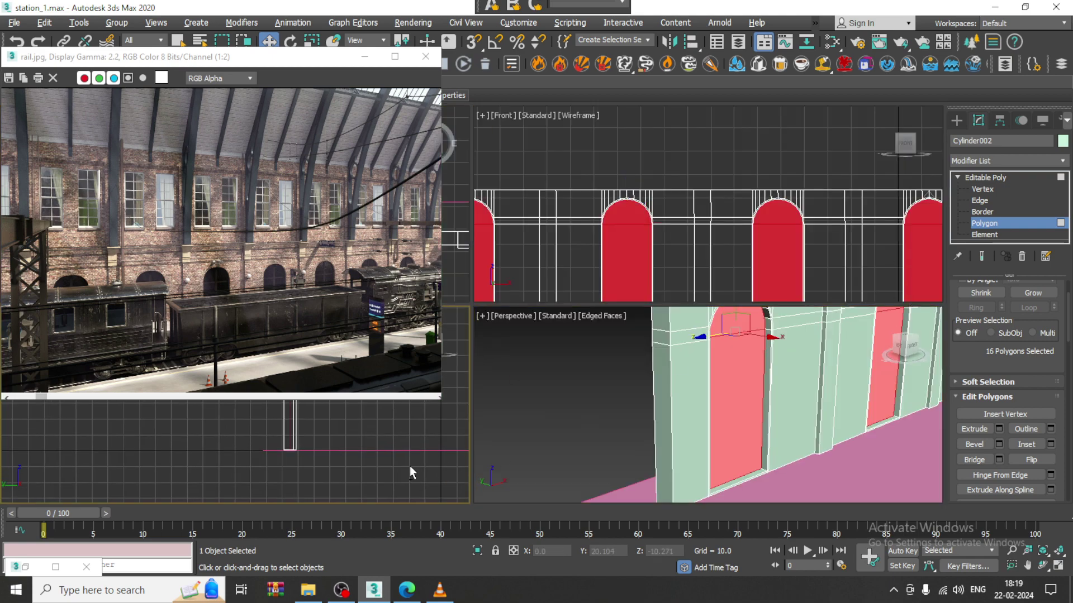
key(alt+w)
key(1)
drag(585, 401, 610, 433)
drag(636, 255, 628, 255)
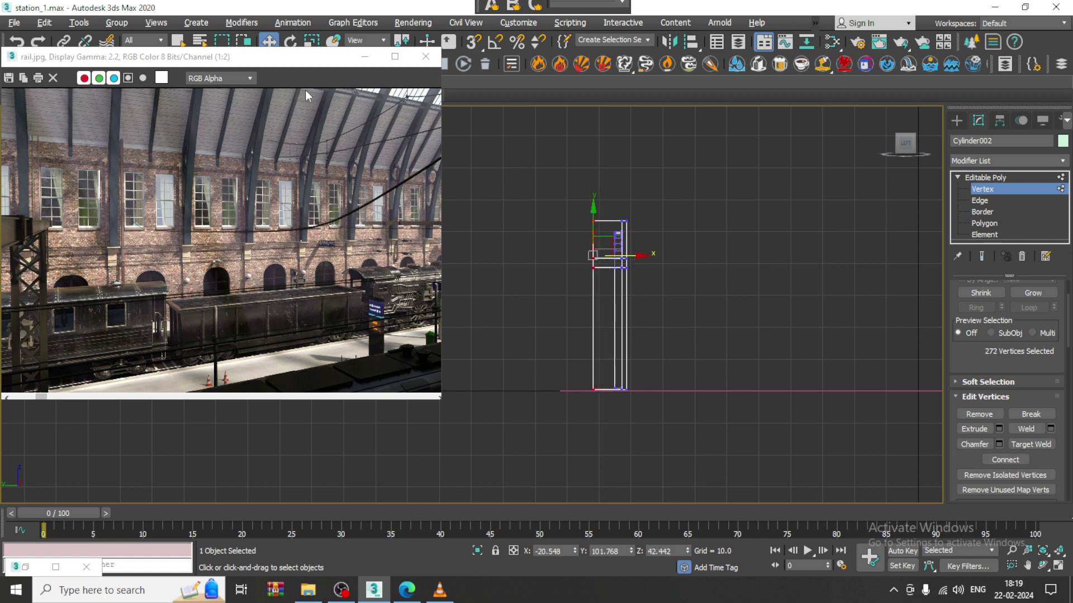
Move the rail.jpg window clear of the modeling tools and add a Swift Loop lengthwise through the wall's thickness, behind the door recesses
drag(254, 58, 263, 107)
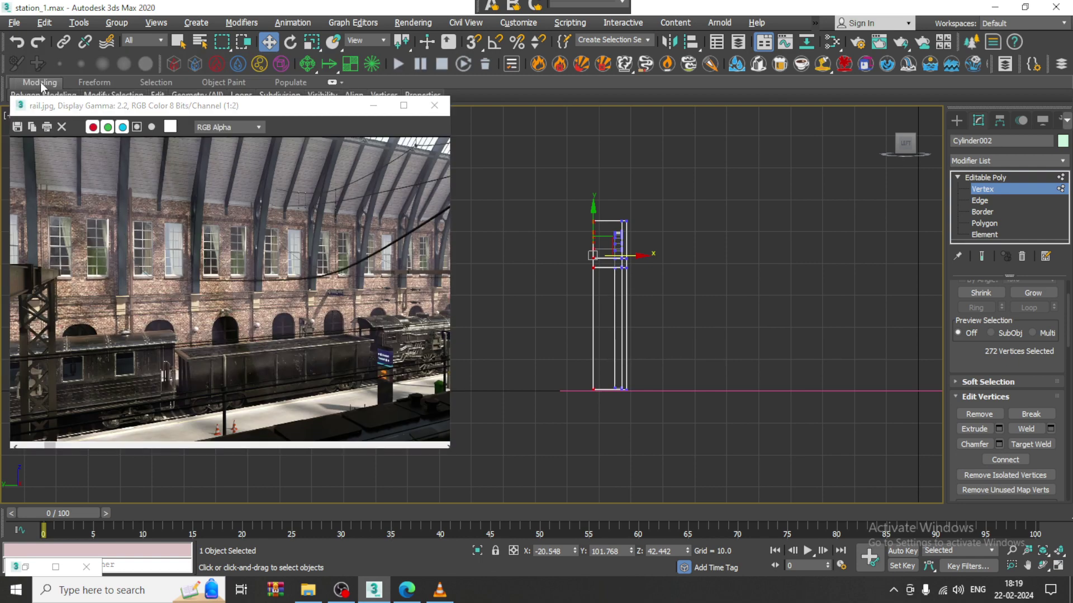
click(40, 81)
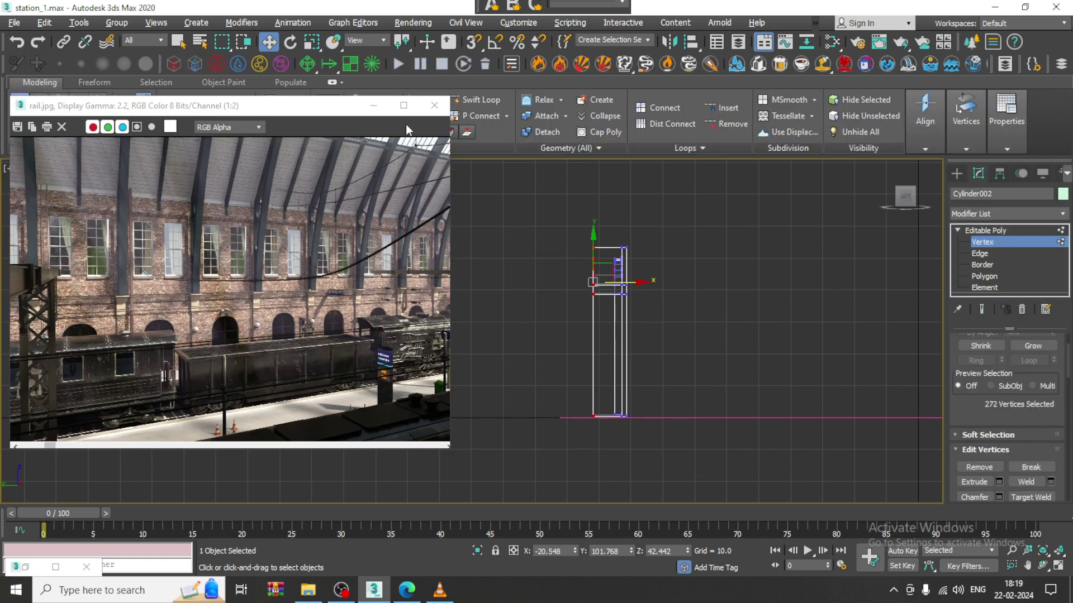
click(478, 99)
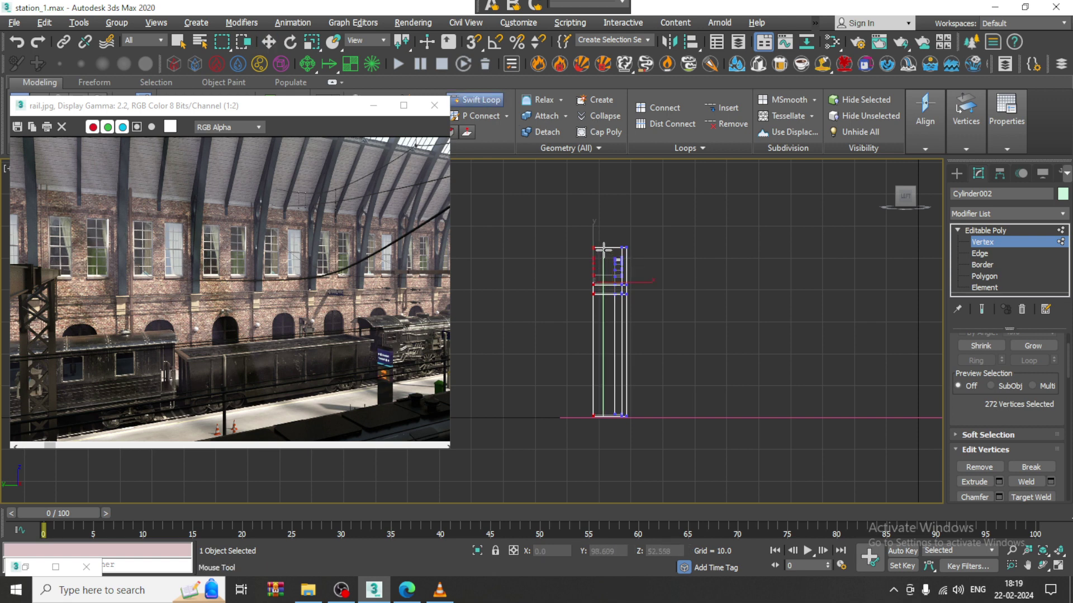
click(607, 247)
key(w)
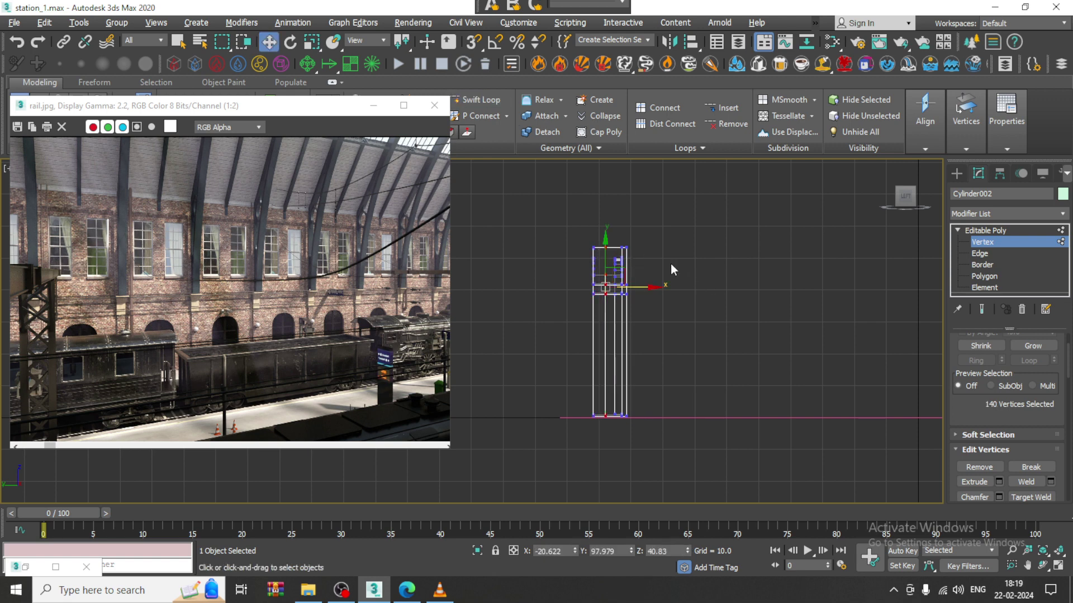
Recheck the station1.jpg reference and examine the new loop along the wall's top and end in the perspective view
click(26, 567)
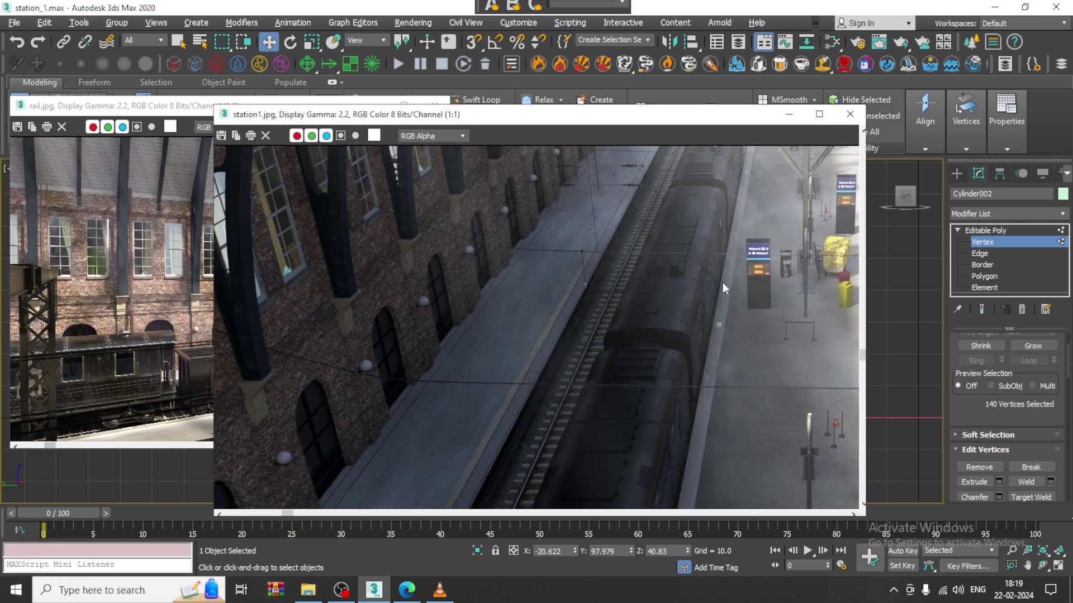
click(788, 115)
key(alt+w)
middle_click(740, 399)
key(alt+w)
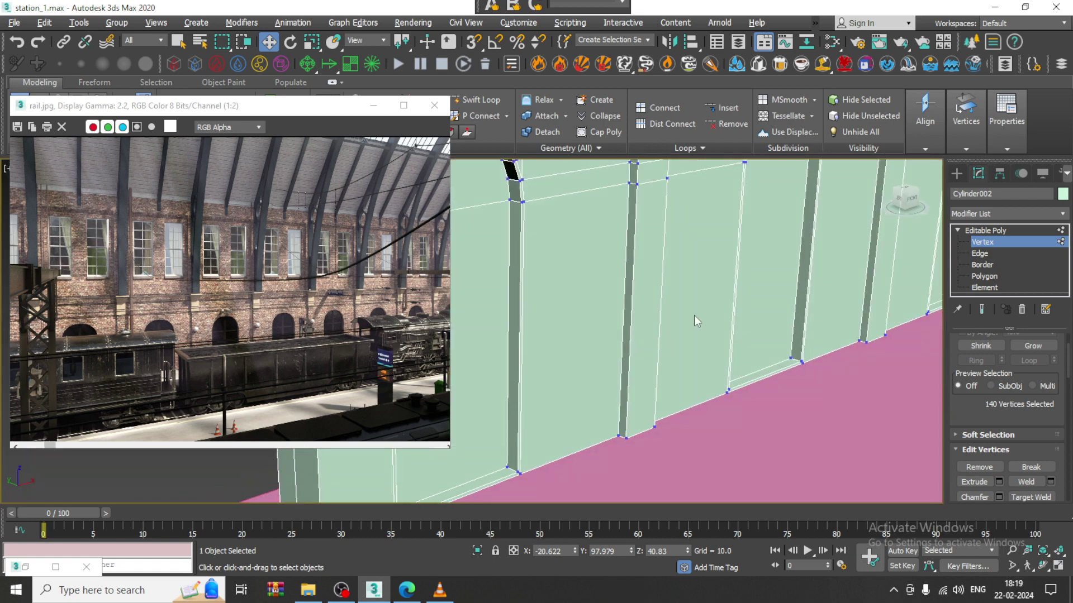
scroll(694, 317, down, 3)
alt+middle_drag(694, 316, 498, 237)
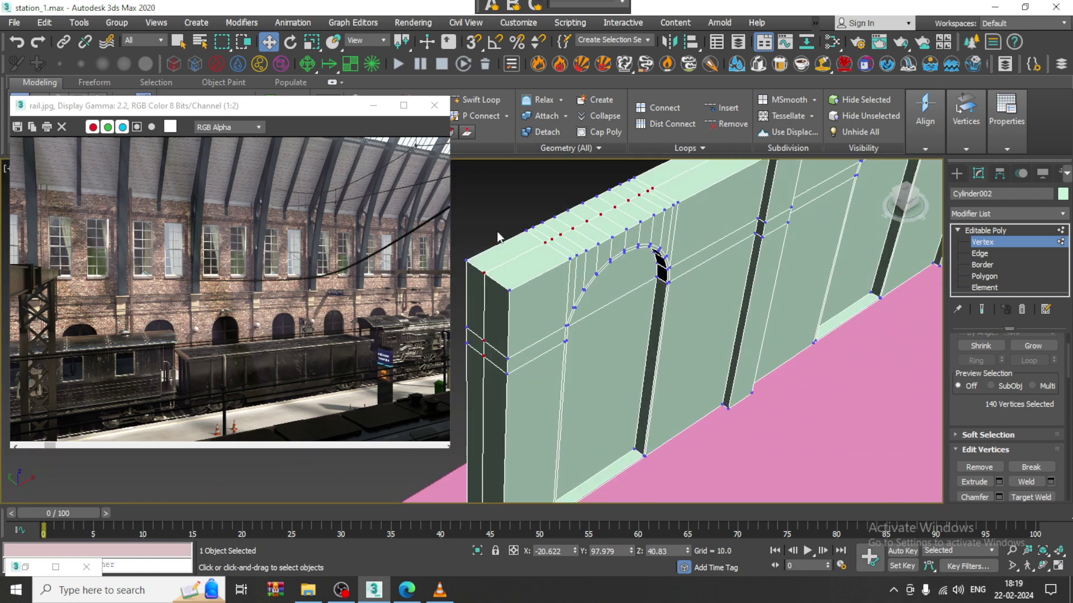
Switch to polygon editing and select the rear strip of polygons along the wall's top using the left view
key(4)
click(519, 244)
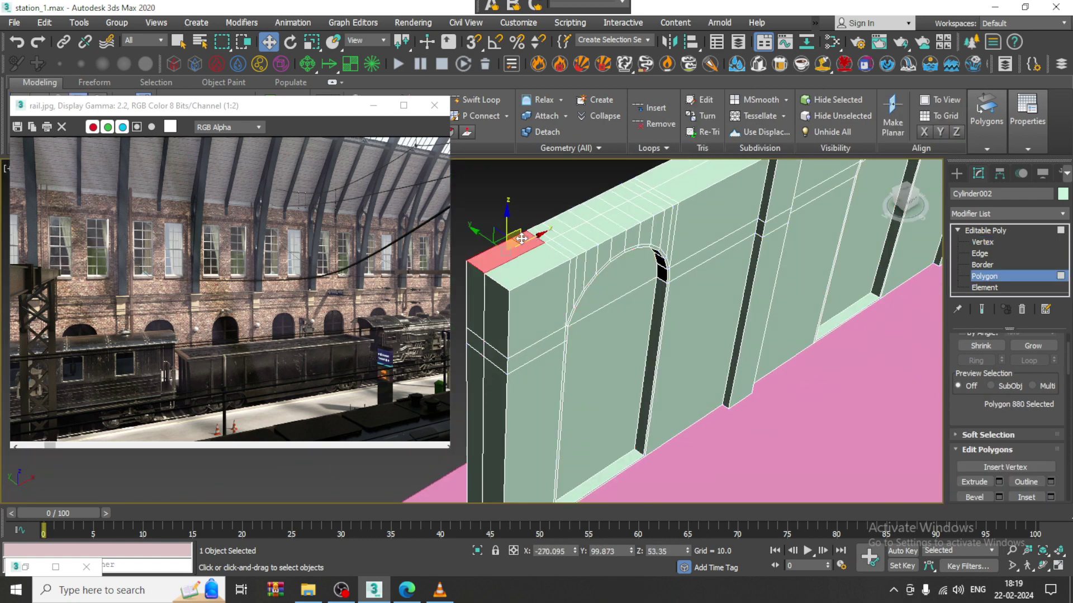
ctrl+click(540, 235)
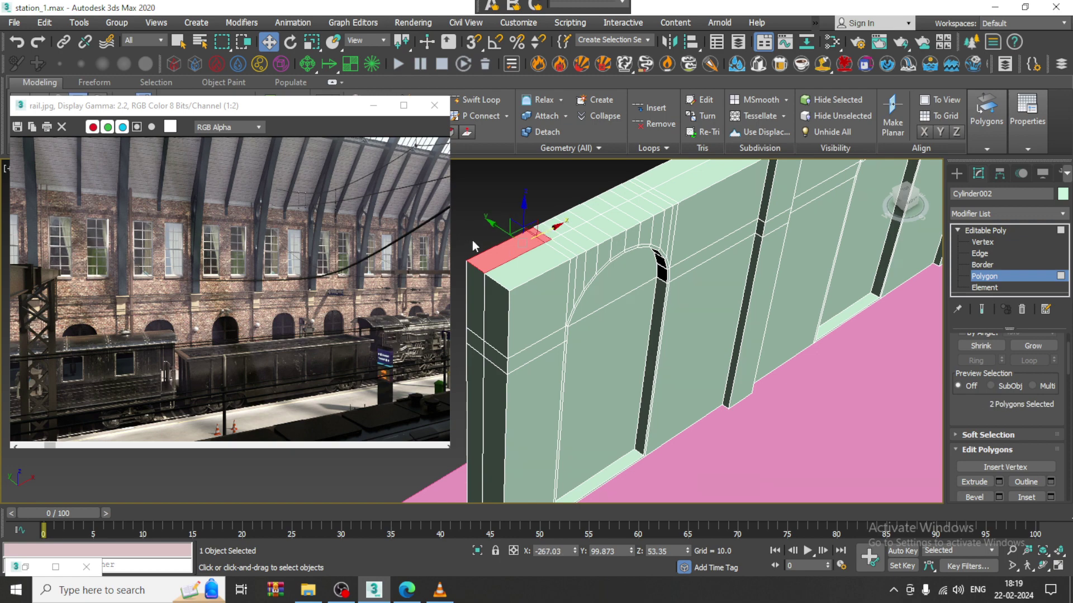
key(alt+w)
middle_drag(391, 485, 380, 486)
key(alt+w)
middle_drag(587, 316, 657, 348)
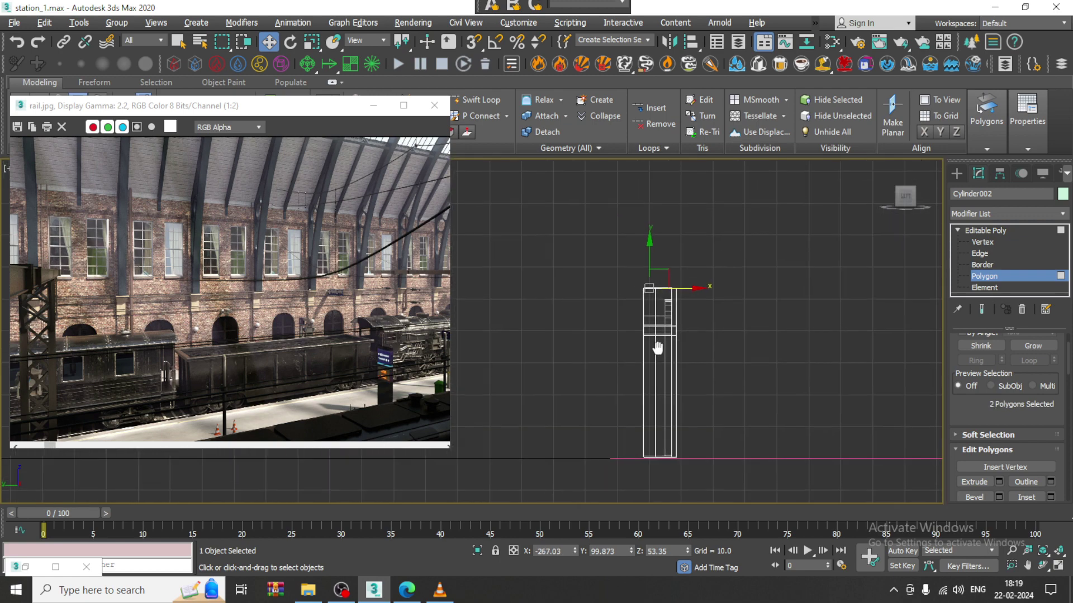
scroll(649, 280, up, 5)
drag(654, 335, 655, 337)
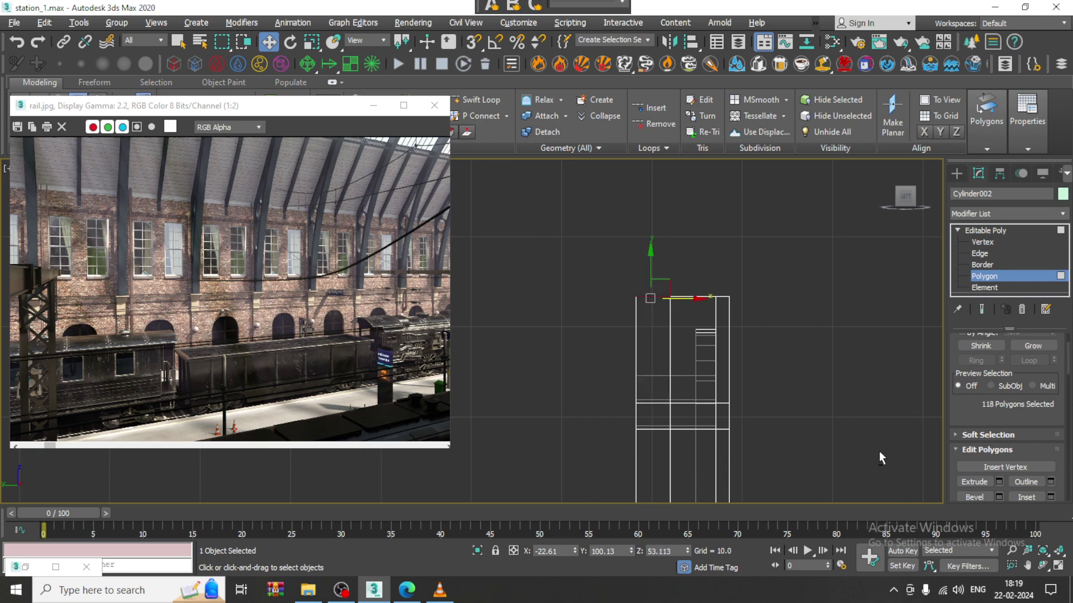
Check the selection in the front and perspective views and reselect only the rear top strip, excluding the polygons above the door arches
key(alt+w)
middle_click(810, 396)
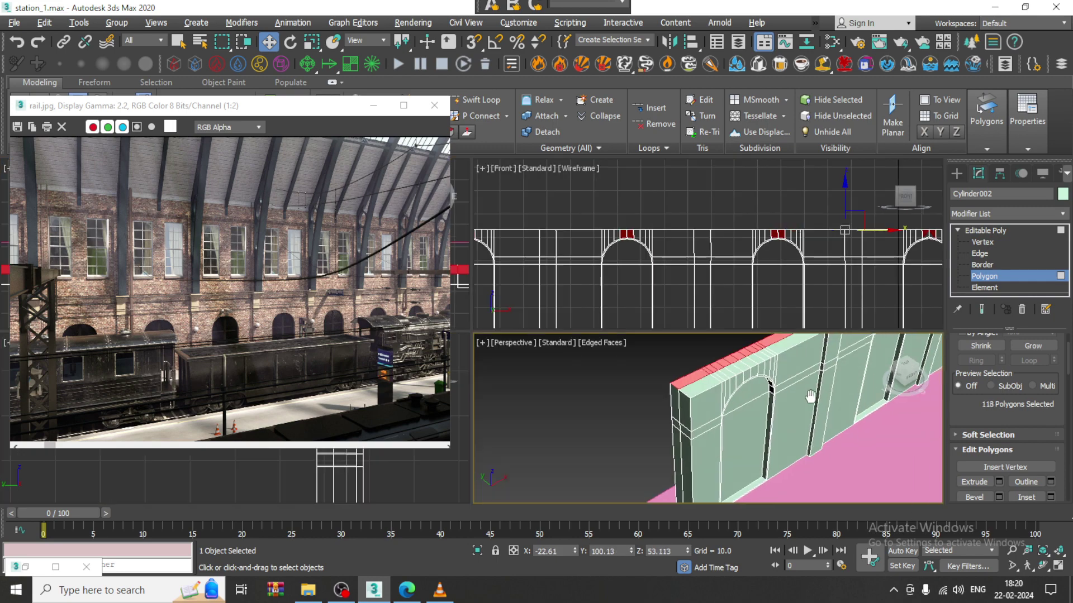
key(alt+w)
scroll(794, 377, down, 4)
alt+middle_drag(793, 375, 652, 375)
key(alt+w)
scroll(673, 284, down, 5)
middle_click(421, 474)
key(alt+w)
drag(912, 323, 910, 318)
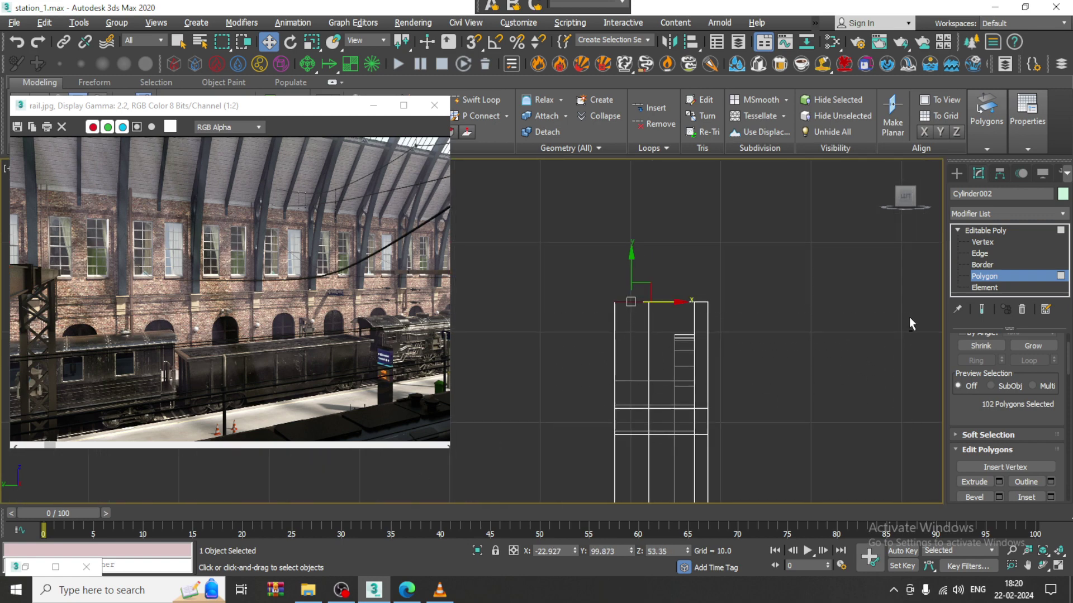
Extrude the selected top strip upward with a height of 13.07, comparing the wall with the station1.jpg reference
key(alt+w)
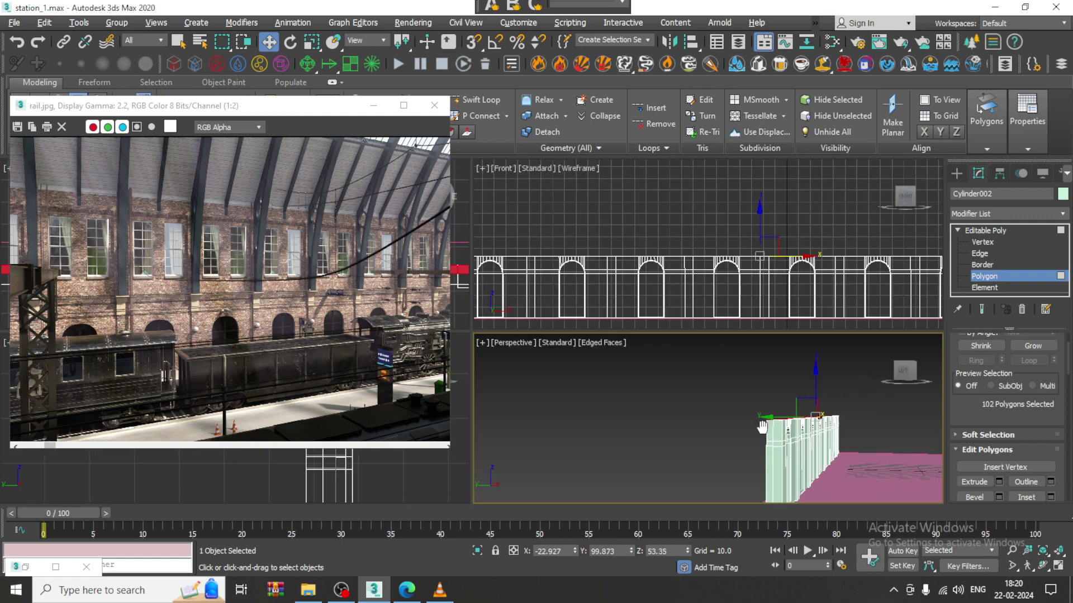
key(alt+w)
mouse_move(799, 475)
alt+middle_down()
mouse_move(642, 436)
mouse_move(706, 411)
mouse_move(693, 413)
mouse_move(827, 419)
mouse_move(729, 380)
mouse_move(743, 375)
mouse_move(725, 364)
mouse_move(756, 397)
mouse_move(795, 407)
alt+middle_up()
key(F3)
alt+middle_drag(725, 372, 733, 369)
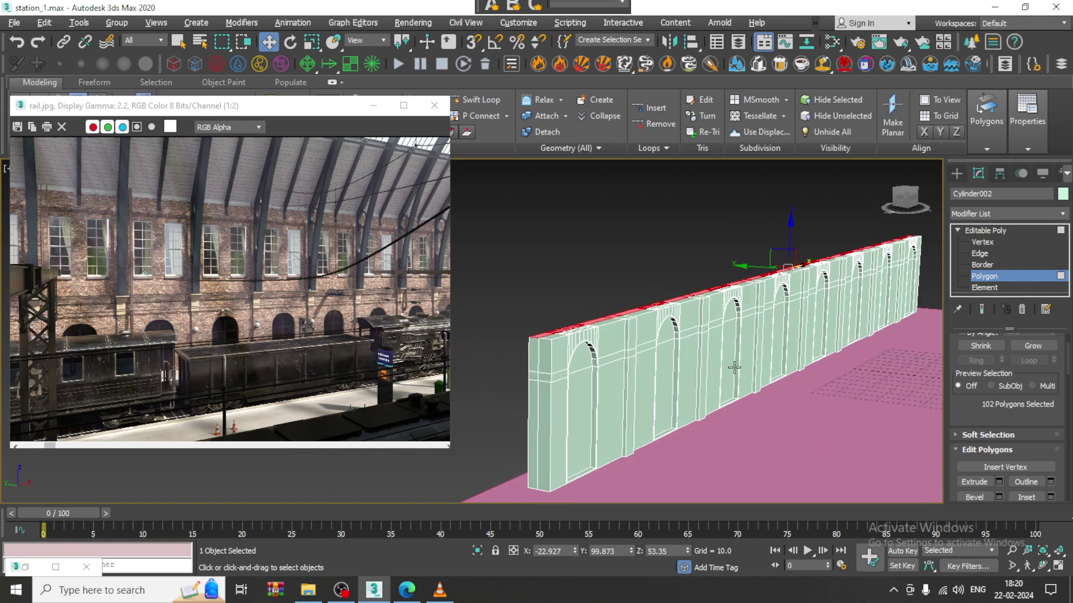
click(999, 482)
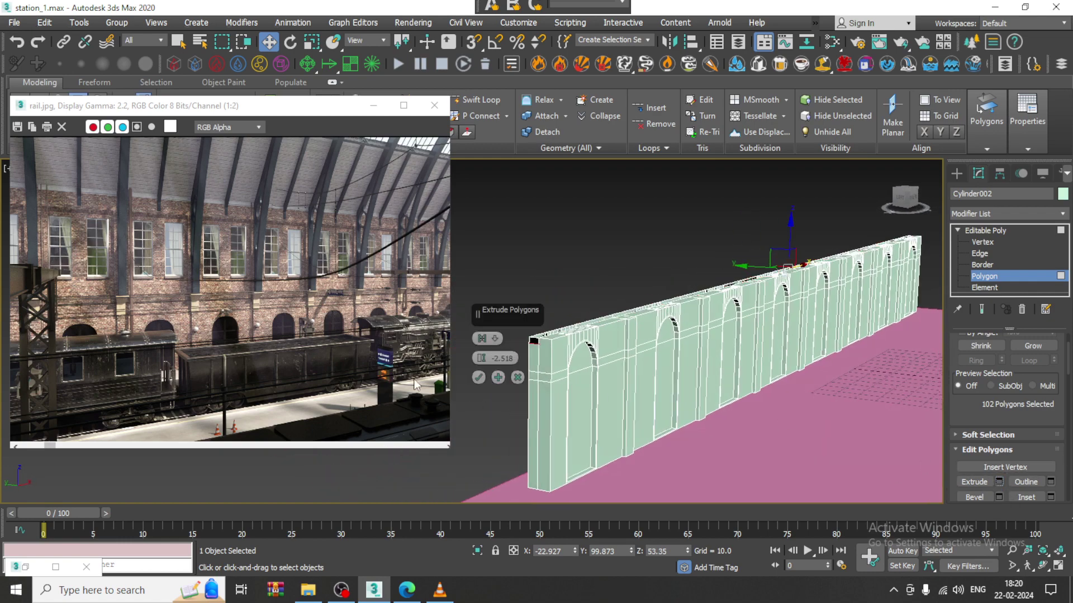
drag(481, 360, 513, 261)
double_click(28, 567)
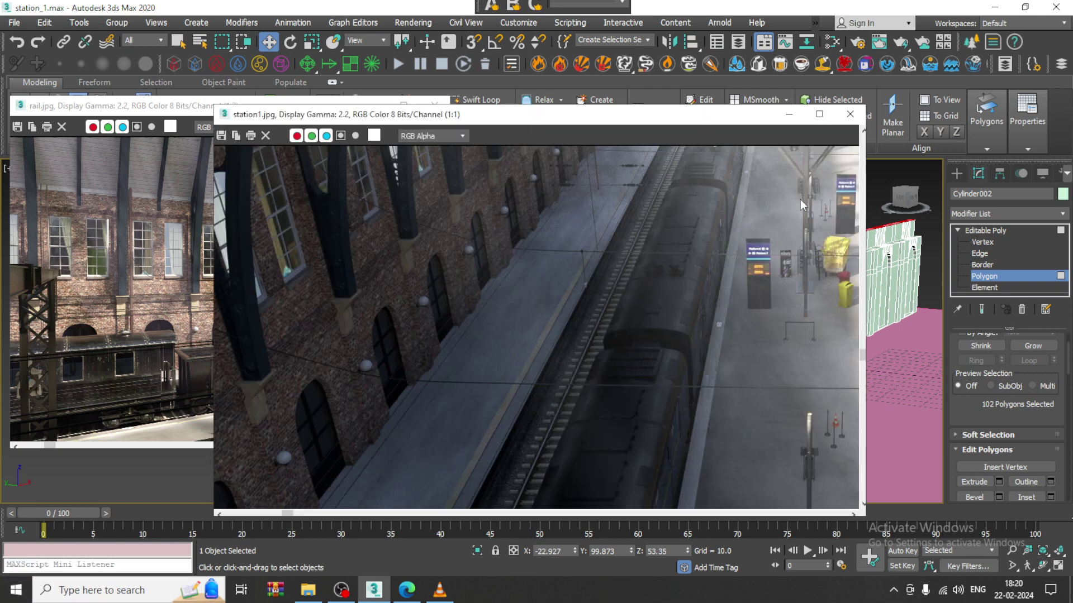
click(788, 114)
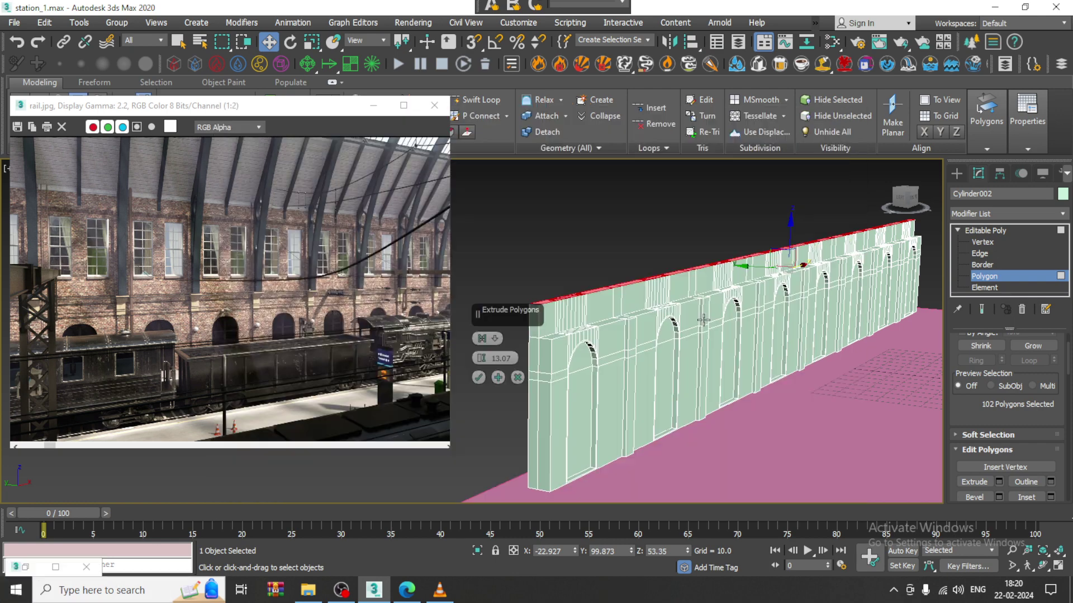
Repeat the 13.07 extrusion two more times to build the upper wall in three equal rows
click(498, 378)
click(498, 378)
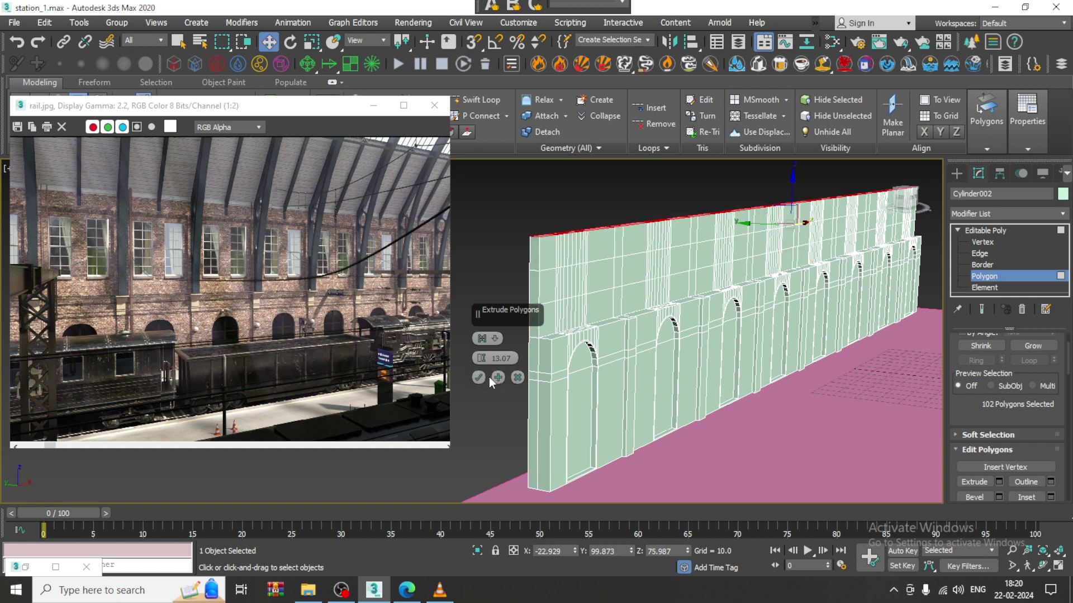
click(478, 378)
scroll(780, 370, down, 5)
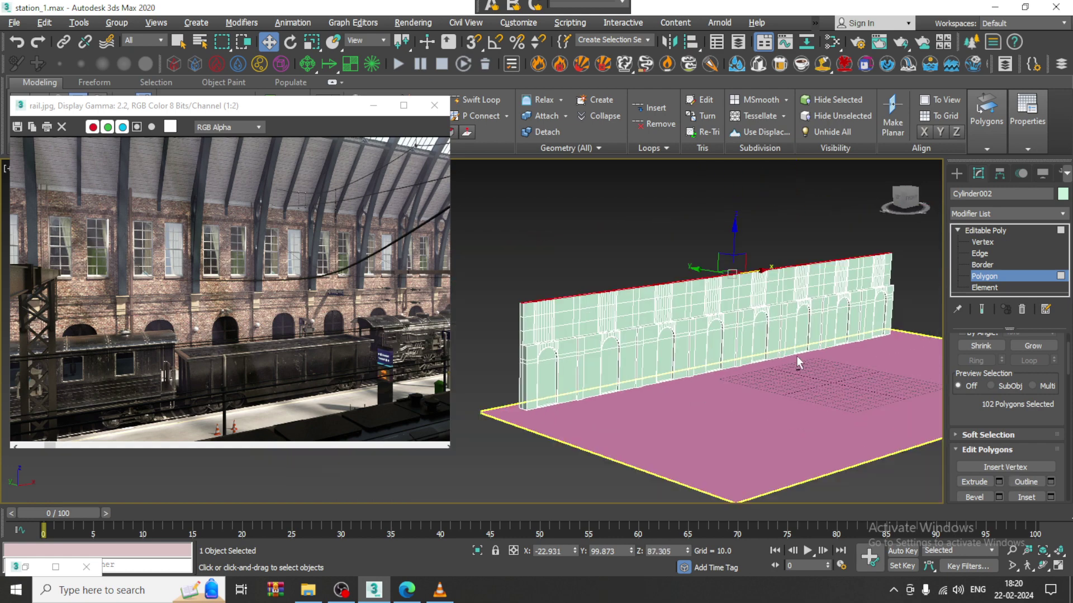
Move the rail.jpg window up, leave polygon editing and enter Expert Mode to enlarge the perspective view of the wall
drag(281, 108, 276, 43)
click(985, 231)
middle_drag(813, 371, 758, 369)
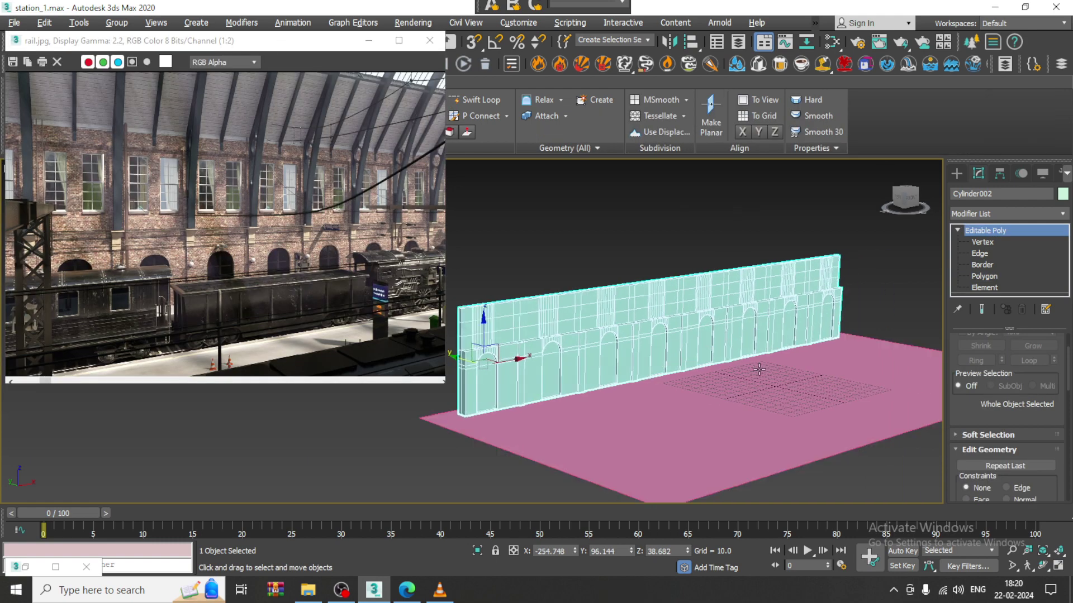
scroll(698, 338, up, 5)
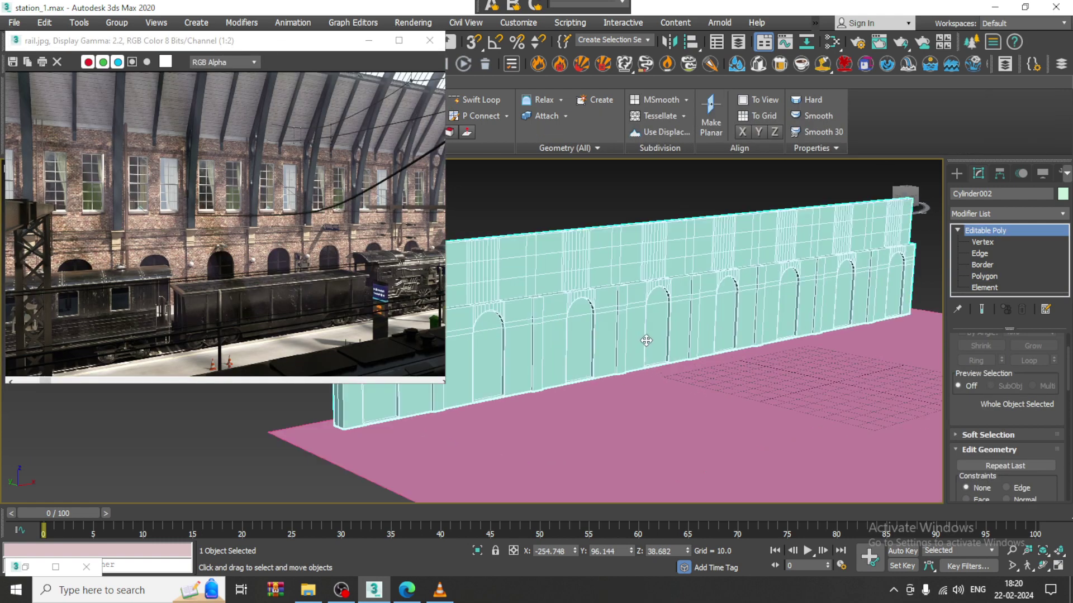
scroll(695, 338, up, 2)
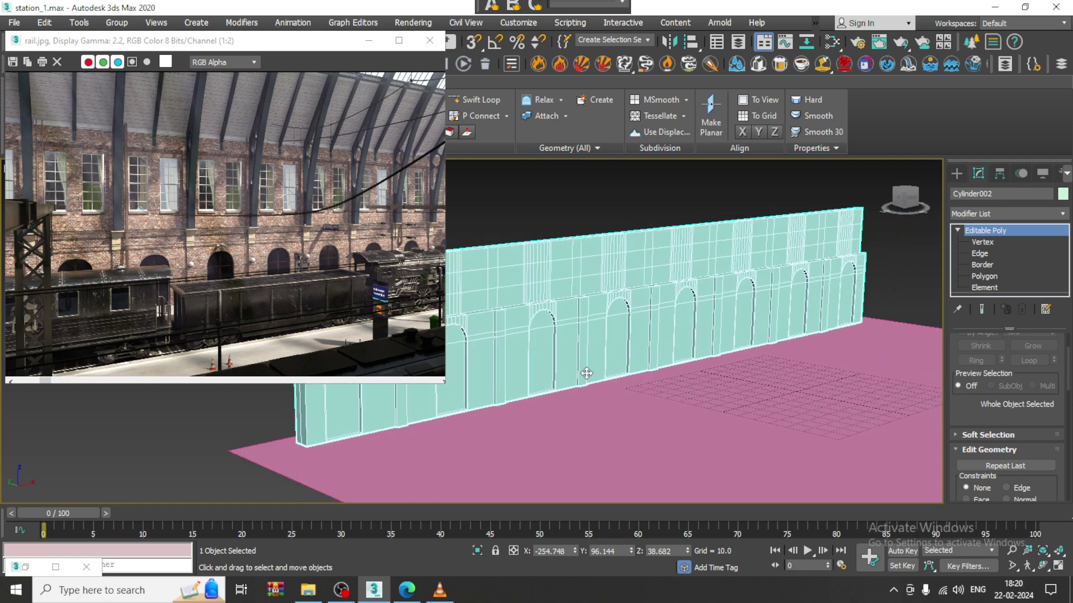
key(ctrl+x)
middle_drag(703, 356, 583, 384)
middle_drag(663, 376, 637, 381)
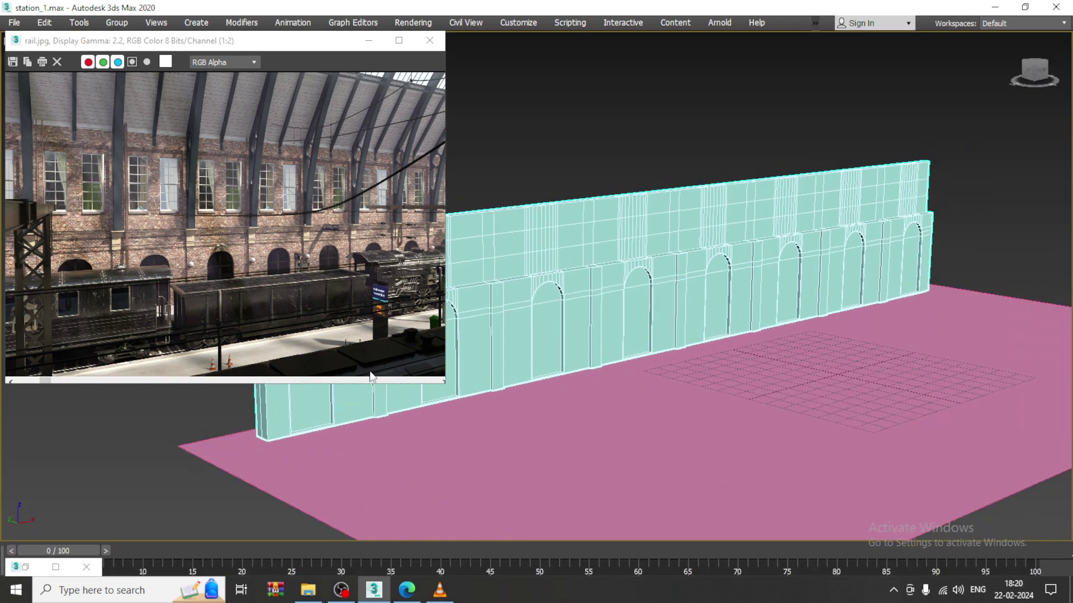
Shrink the rail.jpg window to uncover more of the wall and compare its upper section with the reference, keeping the wall selected
drag(449, 383, 375, 339)
scroll(240, 221, down, 1)
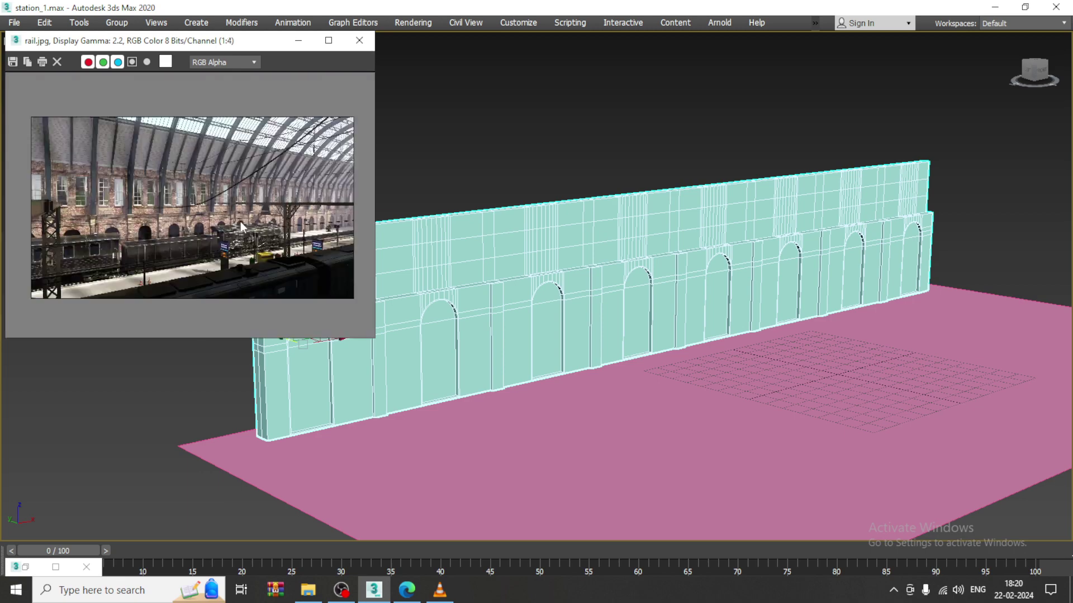
scroll(319, 198, up, 1)
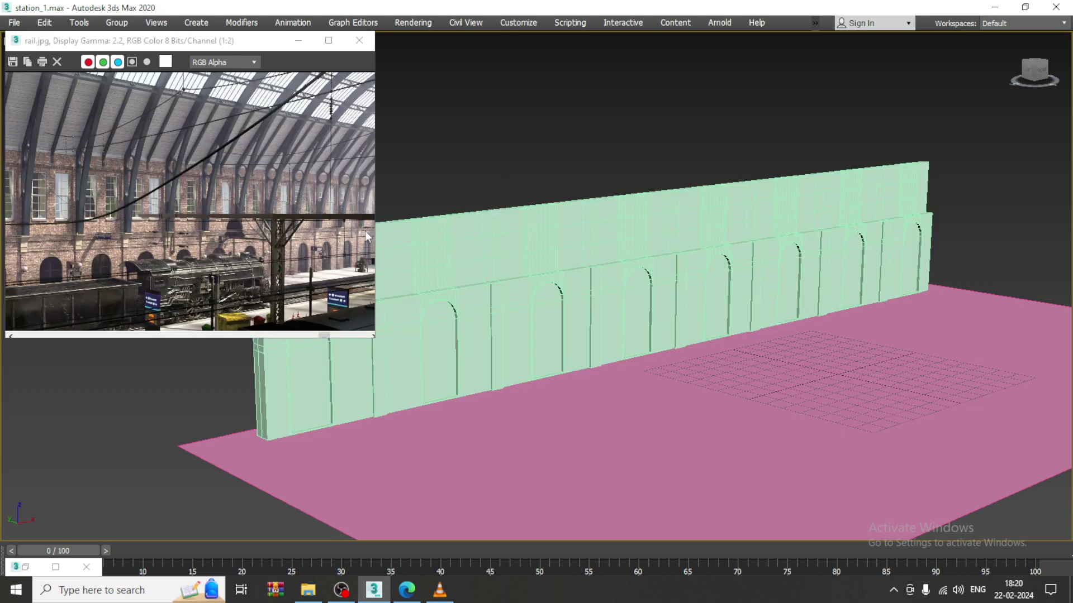
click(554, 248)
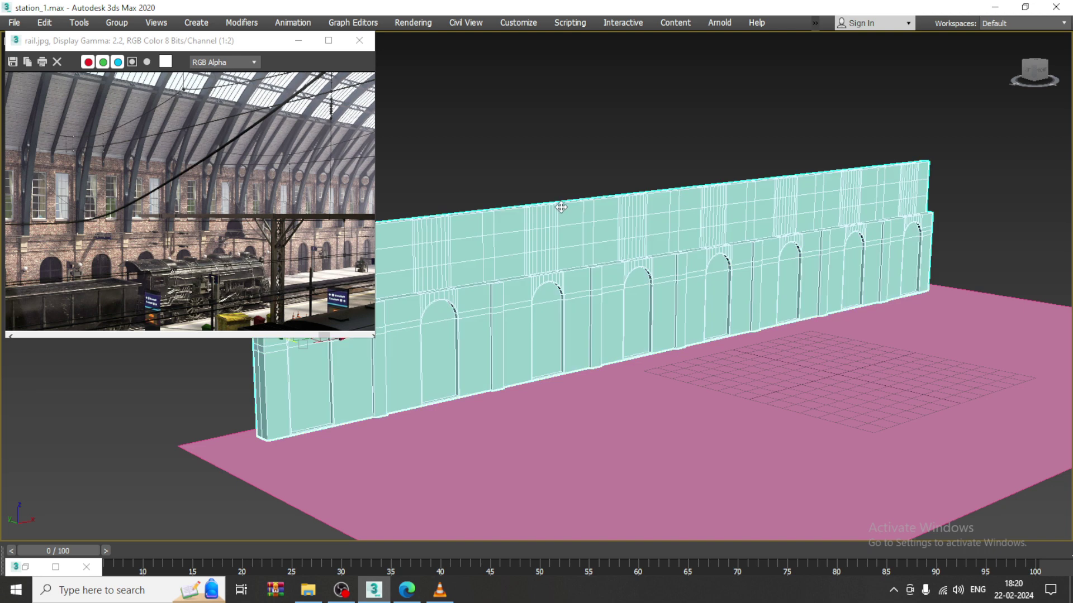